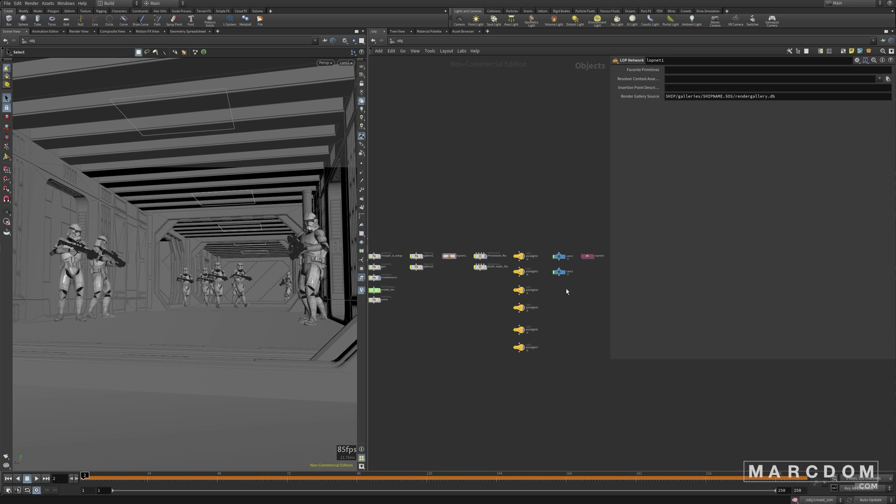
Look over the object-level network and open the Trooper_A_setup geometry node.
{"action": "scroll", "coordinate": [583, 259], "scroll_direction": "up", "scroll_amount": 4}
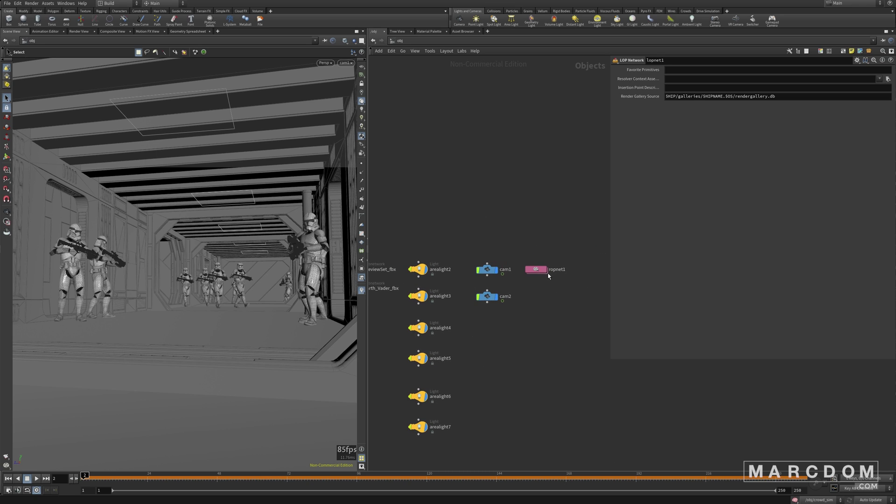
{"action": "scroll", "coordinate": [512, 406], "scroll_direction": "down", "scroll_amount": 5}
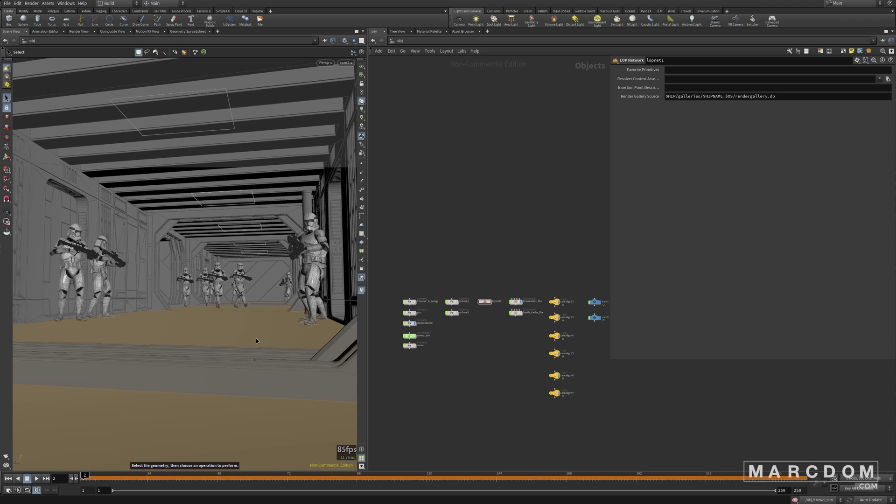
{"action": "scroll", "coordinate": [408, 302], "scroll_direction": "up", "scroll_amount": 5}
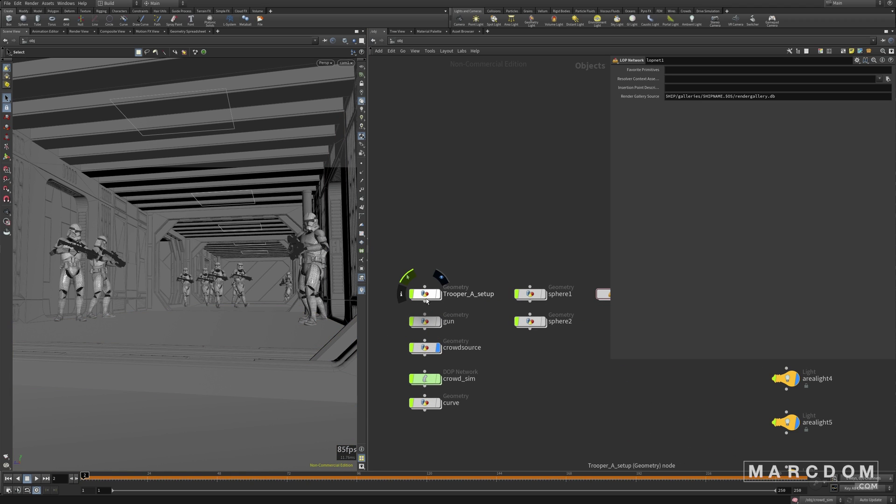
{"action": "double_click", "coordinate": [425, 294]}
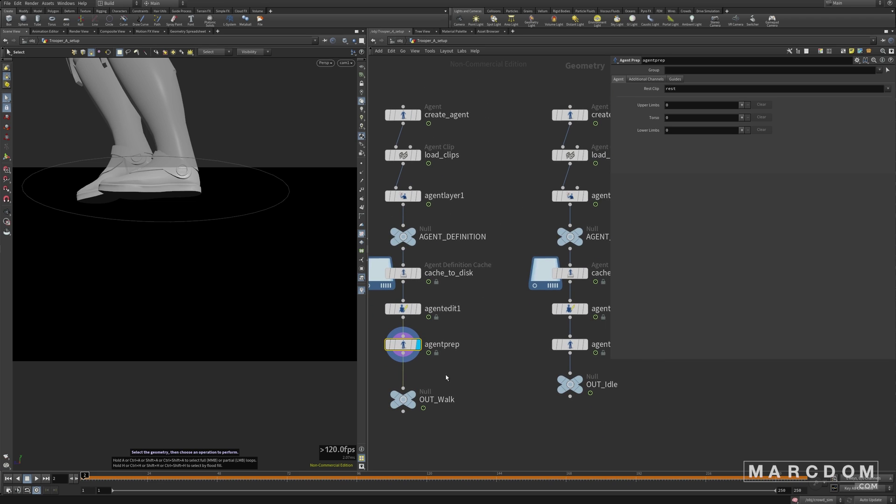
Display the create_agent node of the walk chain and frame the whole trooper in the viewport.
{"action": "middle_click_drag", "start_coordinate": [484, 265], "coordinate": [485, 236]}
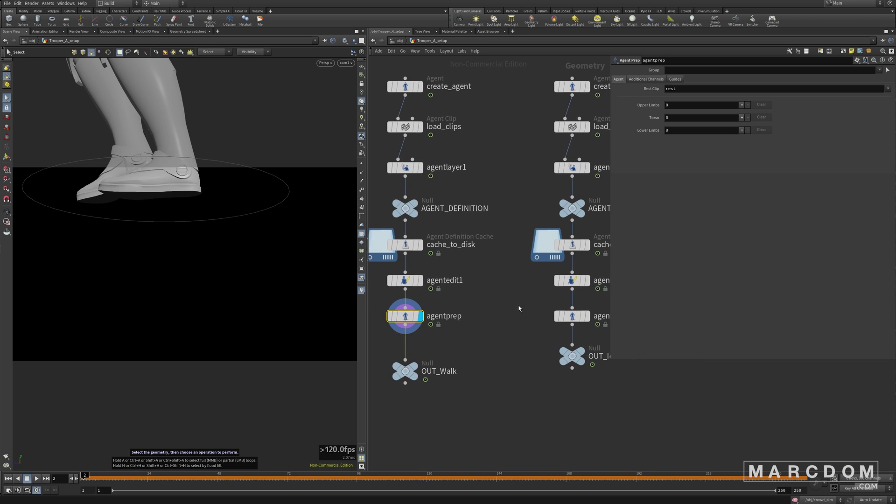
{"action": "middle_click_drag", "start_coordinate": [519, 309], "coordinate": [566, 423]}
{"action": "left_click", "coordinate": [467, 202]}
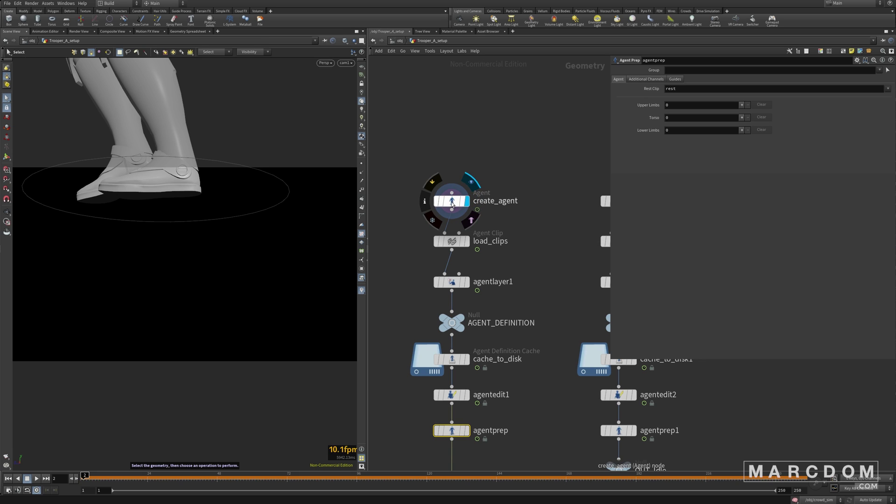
{"action": "left_click", "coordinate": [452, 203]}
{"action": "key", "text": "space+g"}
{"action": "left_click_drag", "start_coordinate": [205, 293], "coordinate": [151, 256]}
{"action": "right_click_drag", "start_coordinate": [150, 255], "coordinate": [294, 226]}
{"action": "left_click_drag", "start_coordinate": [206, 275], "coordinate": [224, 252]}
Examine the create_agent node's FBX file, clip name and locomotion node settings.
{"action": "left_click_drag", "start_coordinate": [821, 162], "coordinate": [776, 162]}
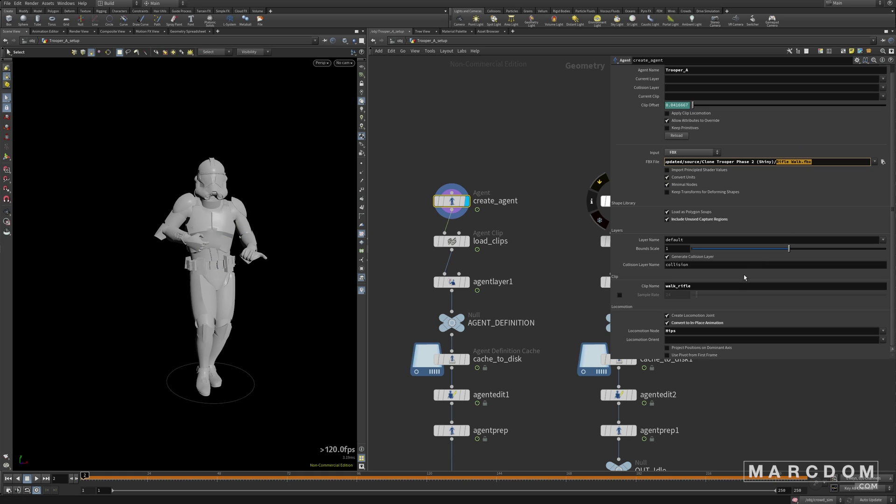
{"action": "double_click", "coordinate": [700, 286]}
{"action": "double_click", "coordinate": [674, 331]}
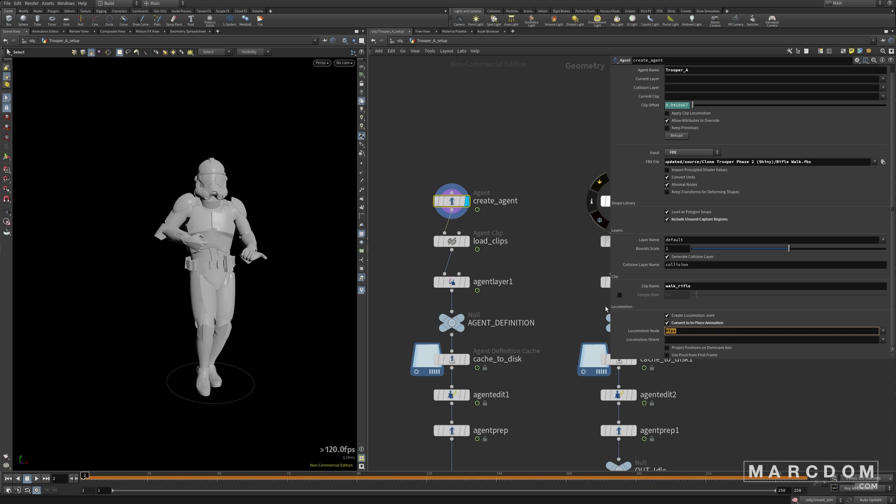
Display the load_clips node and turn on the reference grid in the viewport.
{"action": "left_click", "coordinate": [468, 243]}
{"action": "left_click_drag", "start_coordinate": [258, 325], "coordinate": [205, 320]}
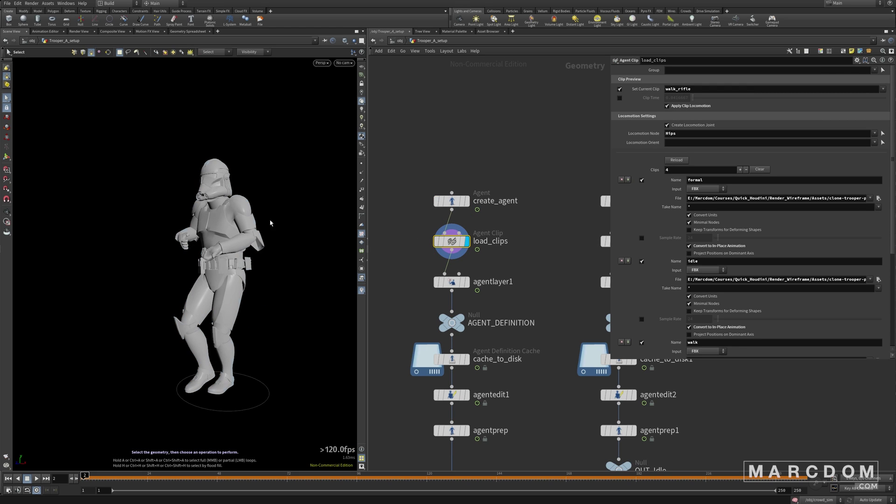
{"action": "left_click", "coordinate": [361, 67]}
{"action": "left_click_drag", "start_coordinate": [276, 314], "coordinate": [299, 312]}
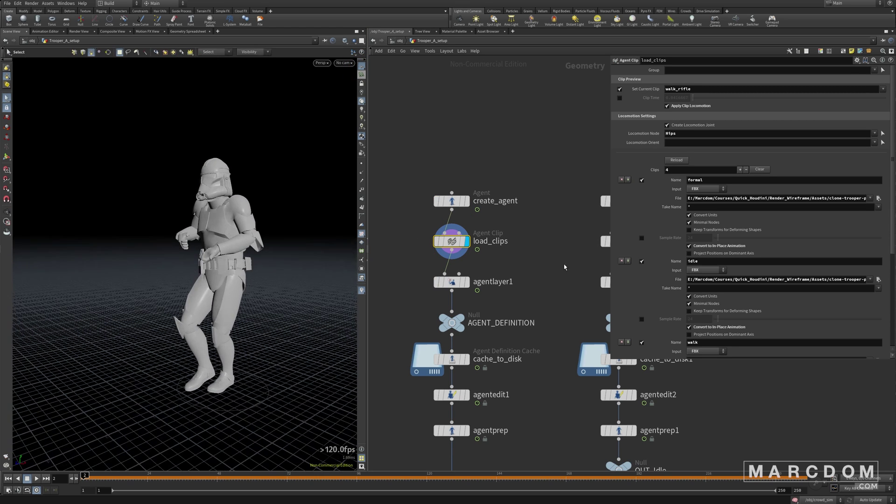
Examine the load_clips node's clip names, the walk_rifle source file and the locomotion node setting.
{"action": "left_click", "coordinate": [696, 260]}
{"action": "left_click", "coordinate": [696, 342]}
{"action": "scroll", "coordinate": [722, 298], "scroll_direction": "down", "scroll_amount": 3}
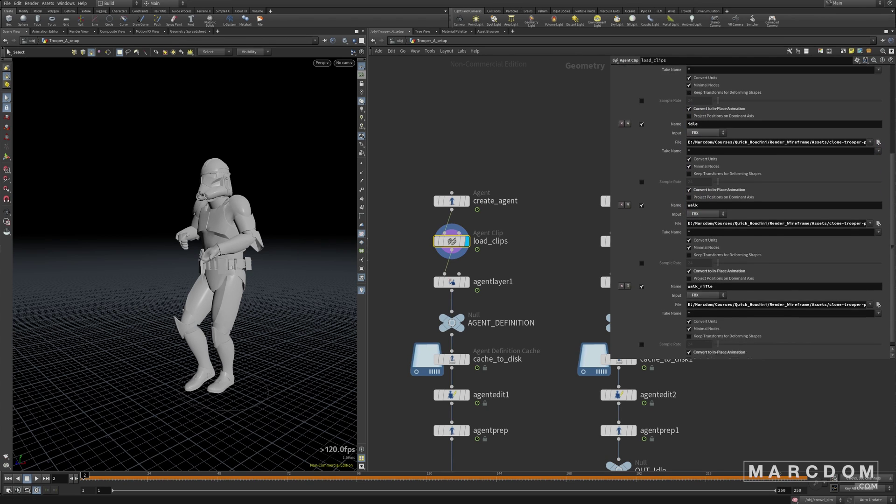
{"action": "left_click_drag", "start_coordinate": [721, 282], "coordinate": [678, 280]}
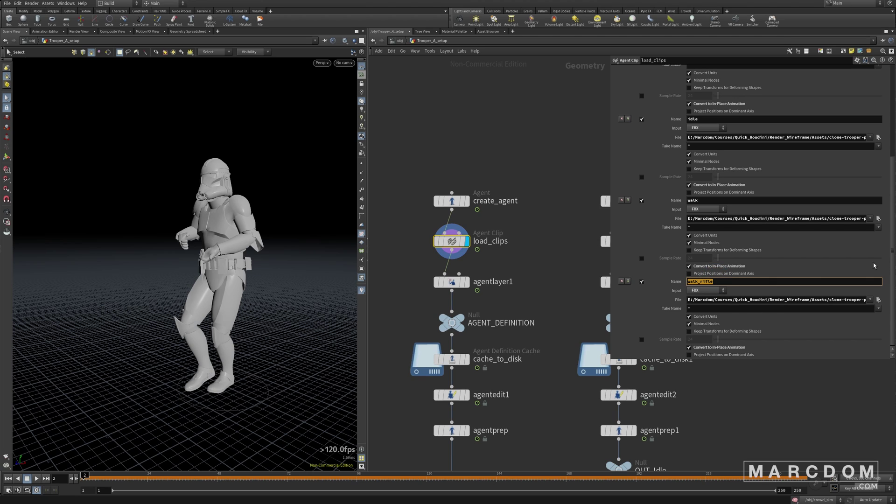
{"action": "left_click", "coordinate": [893, 260]}
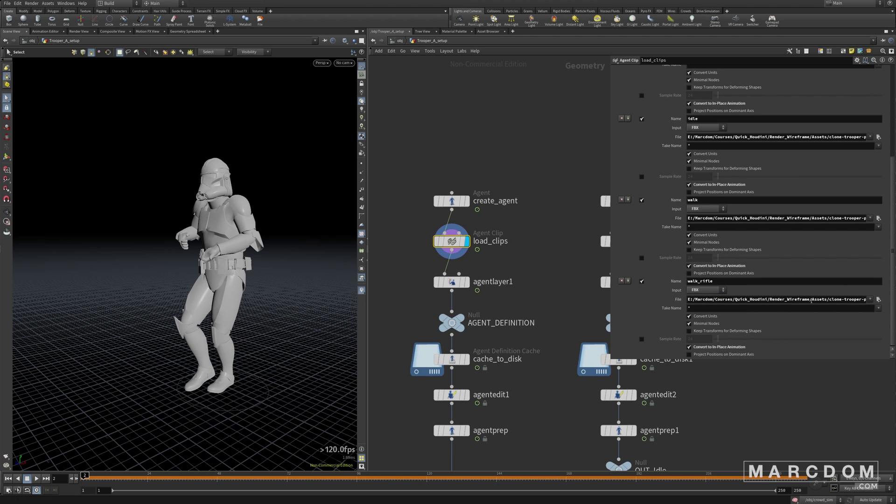
{"action": "left_click_drag", "start_coordinate": [832, 301], "coordinate": [895, 301]}
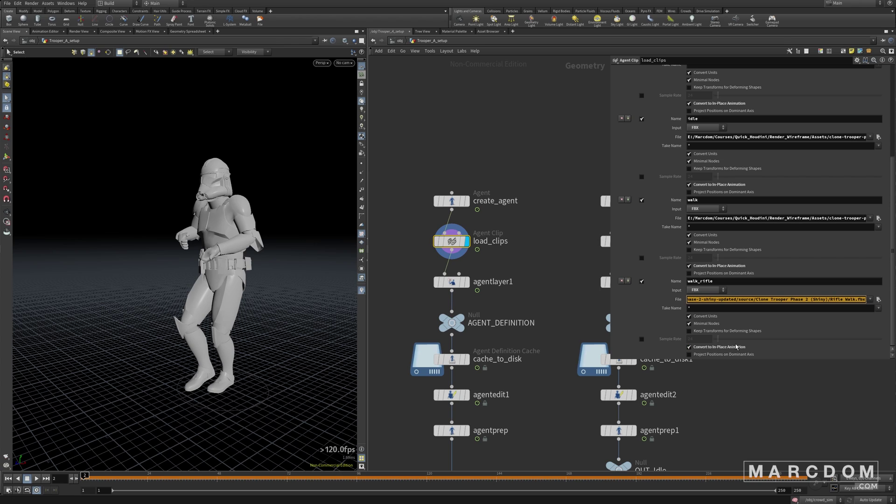
{"action": "scroll", "coordinate": [704, 251], "scroll_direction": "up", "scroll_amount": 5}
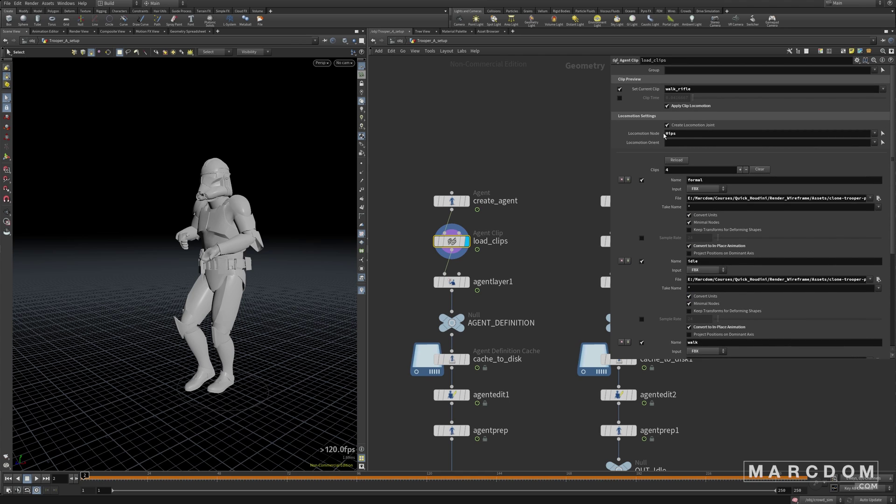
{"action": "left_click_drag", "start_coordinate": [675, 132], "coordinate": [654, 136]}
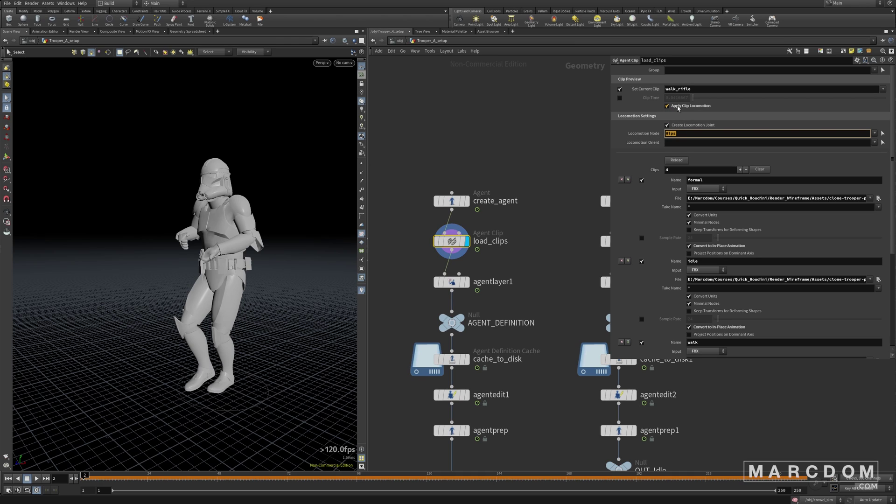
Play the load_clips walk animation, watch it from farther away, and rewind to frame 1.
{"action": "left_click", "coordinate": [457, 244]}
{"action": "key", "text": "Up"}
{"action": "right_click_drag", "start_coordinate": [222, 292], "coordinate": [165, 326], "text": "alt"}
{"action": "left_click_drag", "start_coordinate": [226, 322], "coordinate": [212, 341], "text": "alt"}
{"action": "right_click_drag", "start_coordinate": [211, 341], "coordinate": [160, 351], "text": "alt"}
{"action": "left_click_drag", "start_coordinate": [158, 349], "coordinate": [120, 334], "text": "alt"}
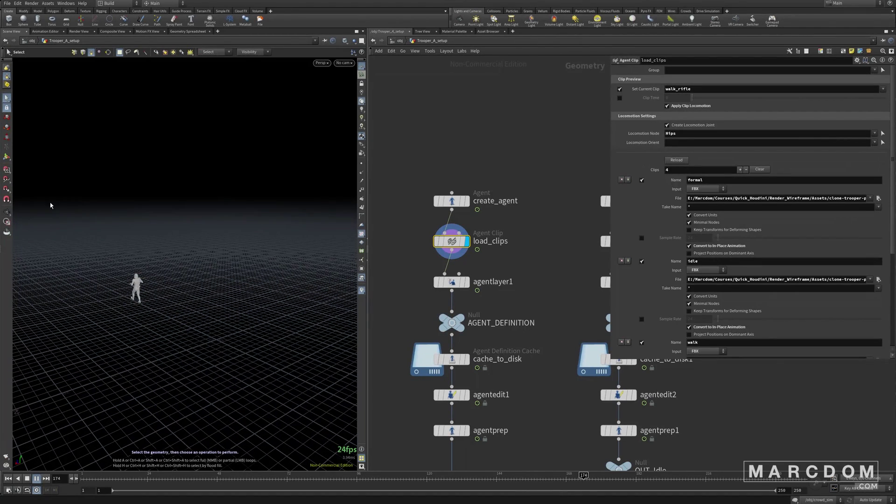
{"action": "key", "text": "ctrl+Up"}
Display the agentlayer1 node and inspect the trooper and its attached gun from several angles.
{"action": "key", "text": "r"}
{"action": "left_click", "coordinate": [452, 285]}
{"action": "left_click", "coordinate": [452, 287]}
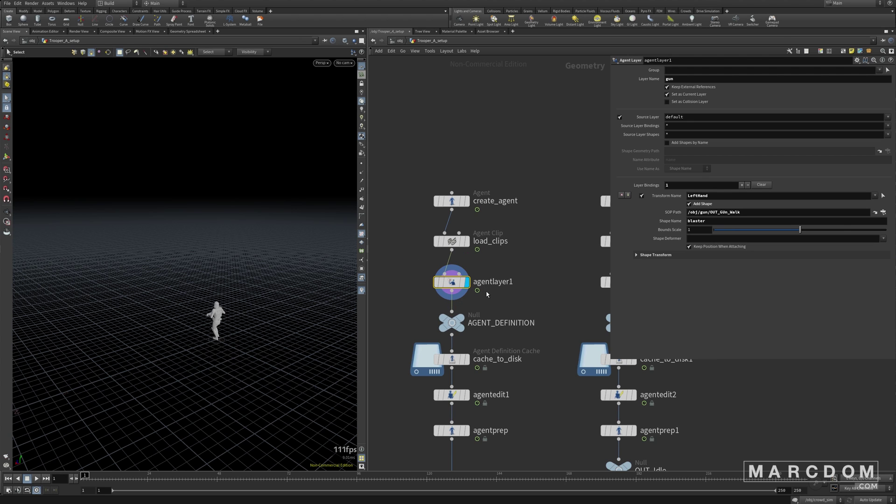
{"action": "right_click_drag", "start_coordinate": [195, 322], "coordinate": [243, 324], "text": "alt"}
{"action": "middle_click_drag", "start_coordinate": [243, 324], "coordinate": [143, 329], "text": "alt"}
{"action": "right_click_drag", "start_coordinate": [143, 330], "coordinate": [187, 322], "text": "alt"}
{"action": "left_click_drag", "start_coordinate": [190, 319], "coordinate": [273, 322], "text": "alt"}
{"action": "middle_click_drag", "start_coordinate": [187, 342], "coordinate": [163, 312], "text": "alt"}
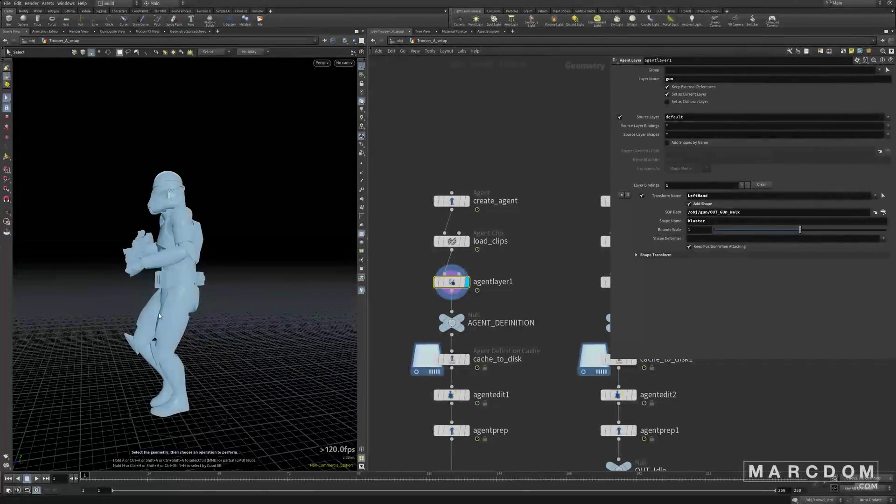
{"action": "left_click_drag", "start_coordinate": [164, 312], "coordinate": [202, 330], "text": "alt"}
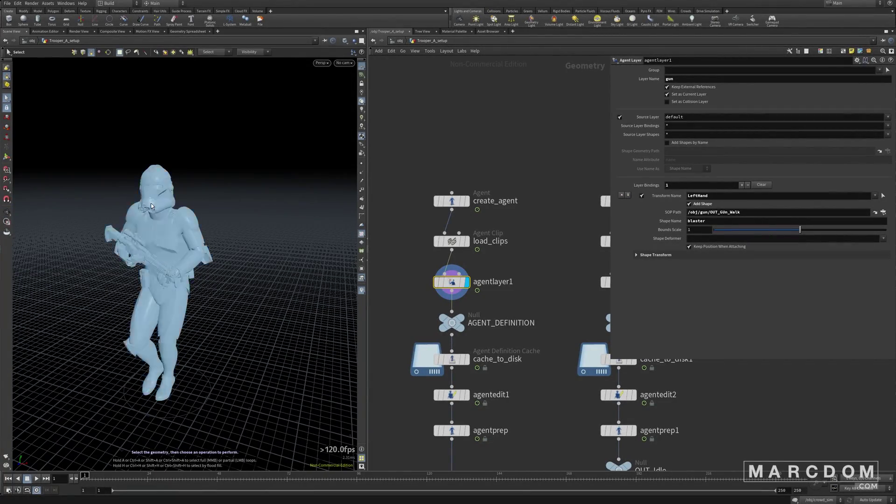
{"action": "left_click_drag", "start_coordinate": [138, 251], "coordinate": [177, 268], "text": "alt"}
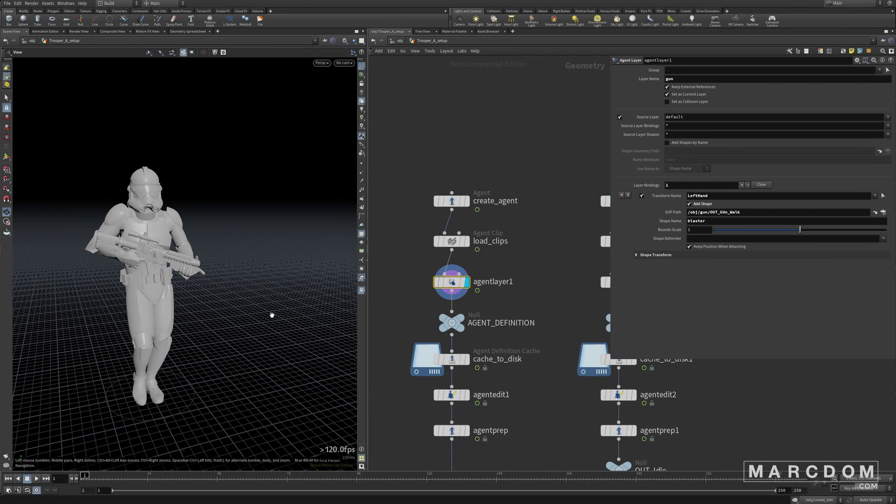
{"action": "left_click_drag", "start_coordinate": [275, 322], "coordinate": [322, 313], "text": "alt"}
Follow agentlayer1's SOP path into the gun network and examine the settings of its file1 node.
{"action": "left_click", "coordinate": [690, 213]}
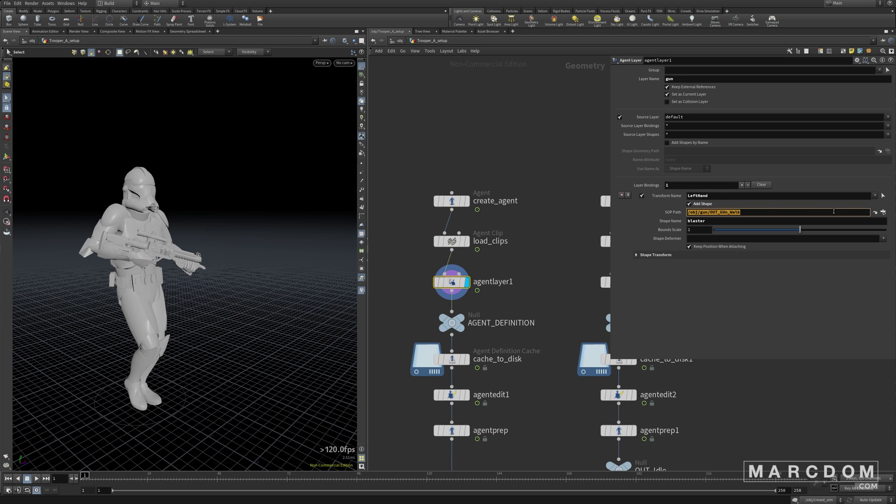
{"action": "left_click", "coordinate": [875, 212]}
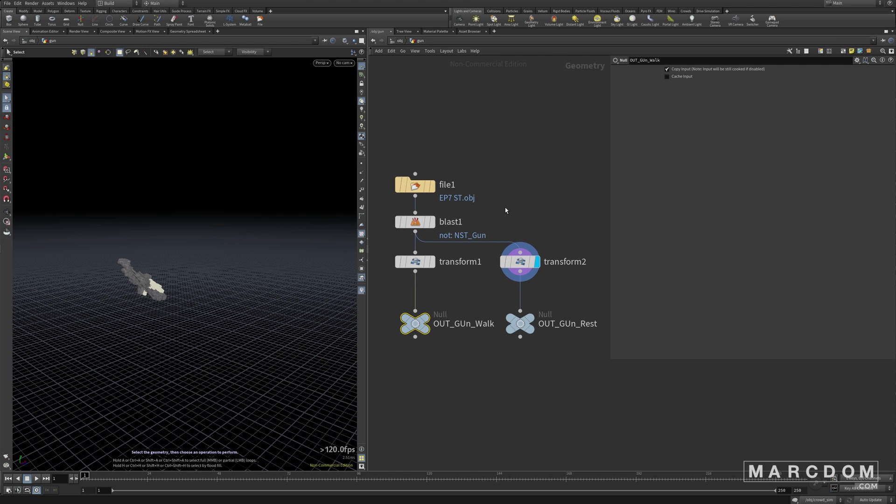
{"action": "key", "text": "u"}
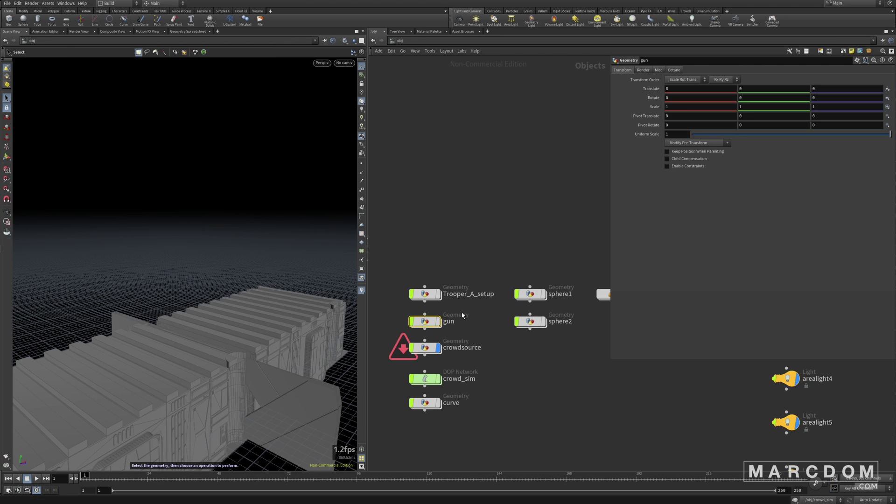
{"action": "double_click", "coordinate": [426, 322]}
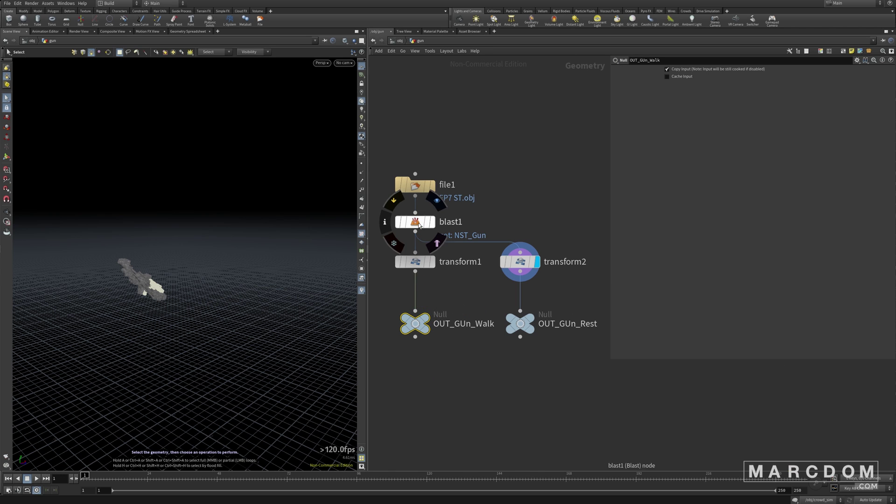
{"action": "left_click", "coordinate": [416, 186]}
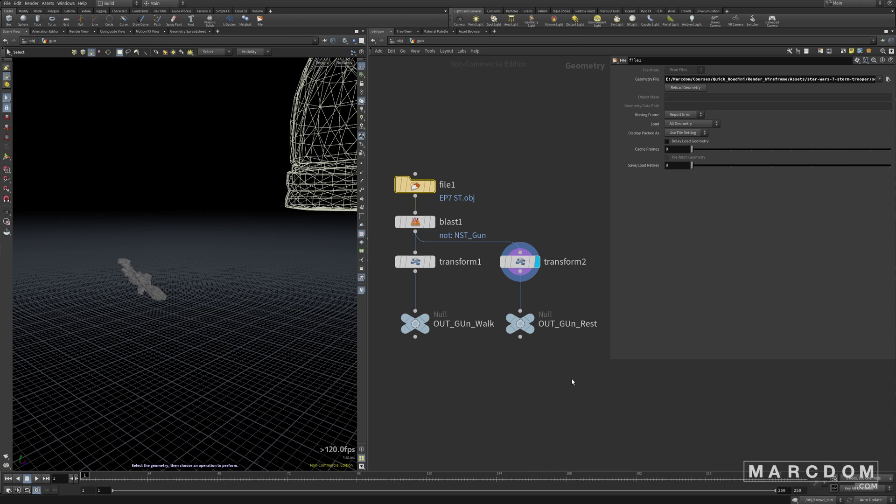
{"action": "middle_click_drag", "start_coordinate": [574, 390], "coordinate": [555, 373]}
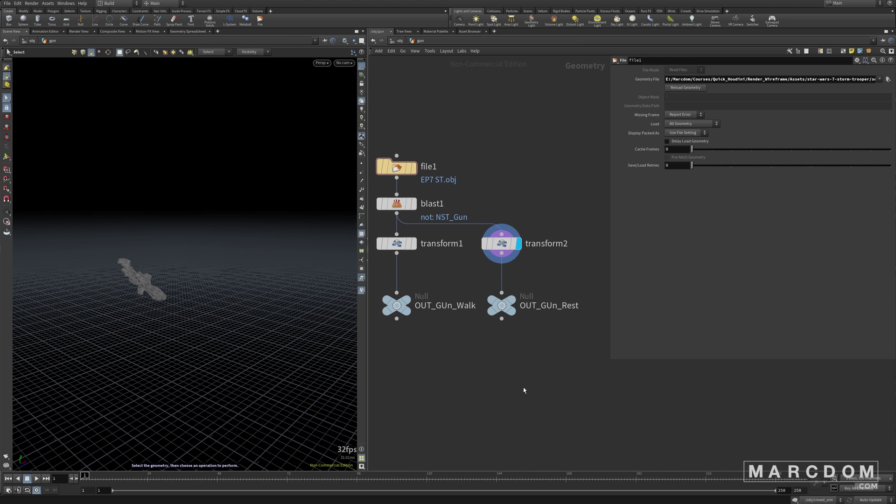
Return to the Trooper_A_setup network and display the AGENT_DEFINITION null.
{"action": "key", "text": "u"}
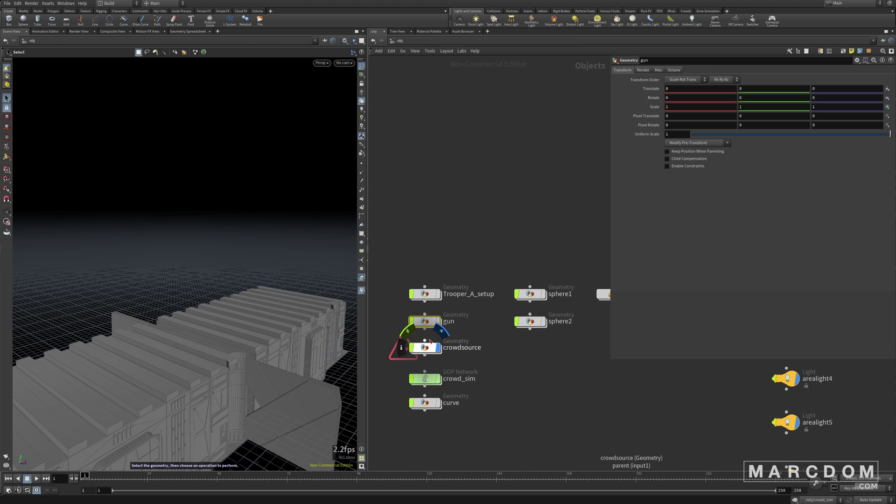
{"action": "double_click", "coordinate": [425, 294]}
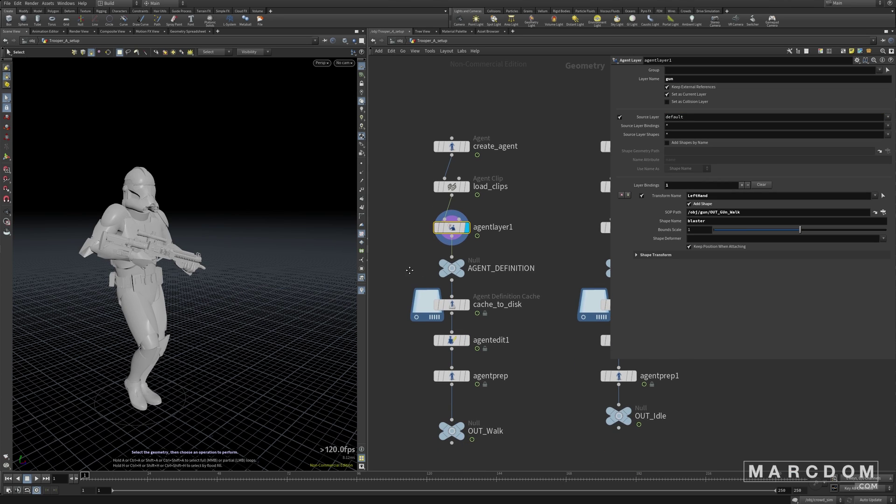
{"action": "left_click", "coordinate": [452, 269]}
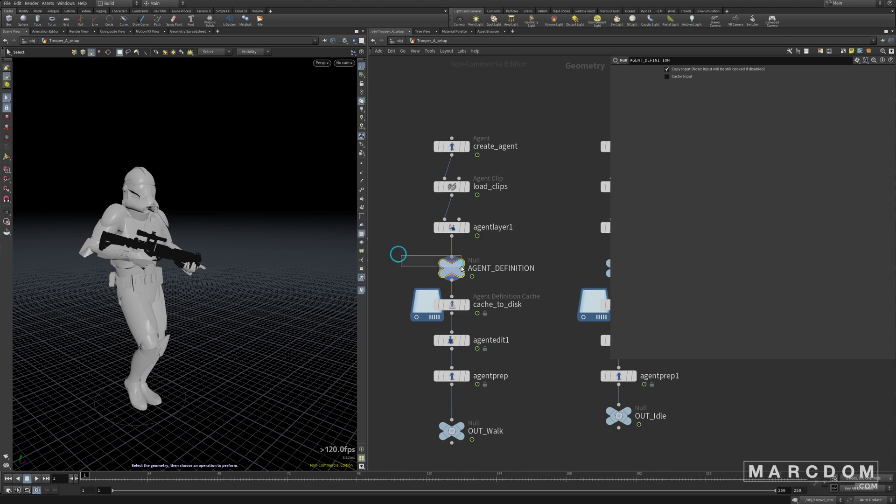
Display the cache_to_disk node and examine its cache directory, rig and agent layer file paths.
{"action": "left_click", "coordinate": [453, 305]}
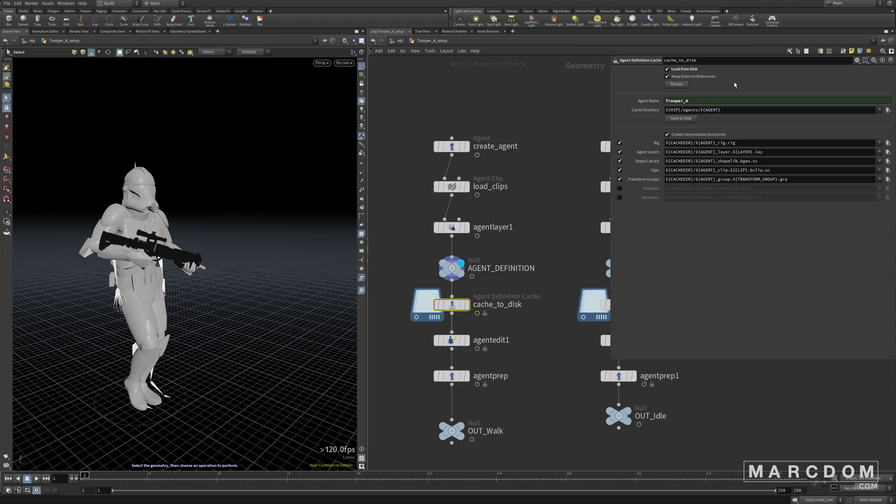
{"action": "double_click", "coordinate": [675, 110]}
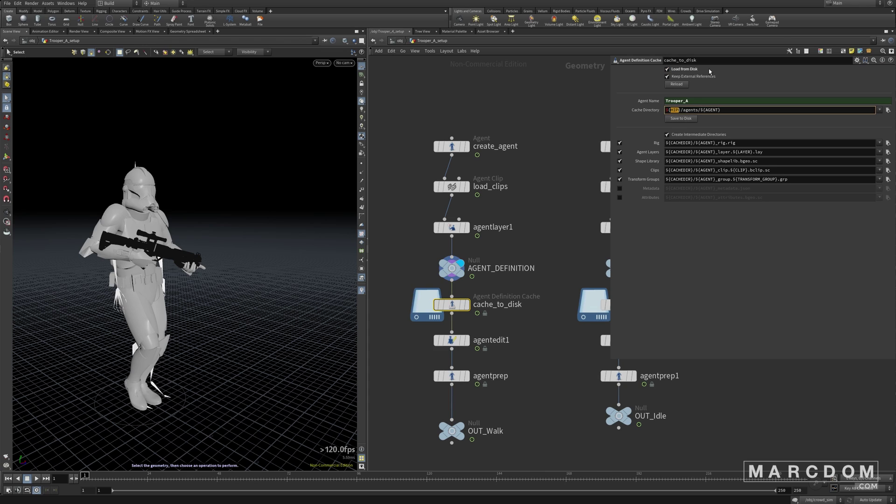
{"action": "left_click", "coordinate": [448, 304]}
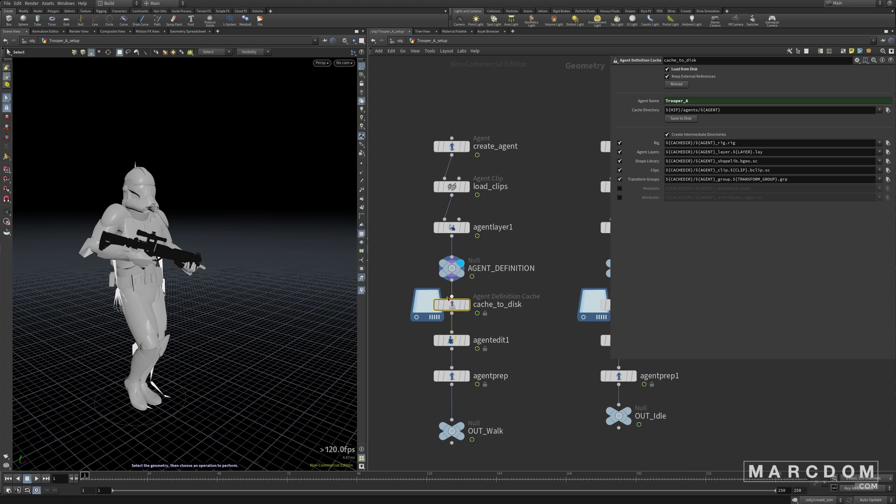
{"action": "left_click", "coordinate": [466, 304]}
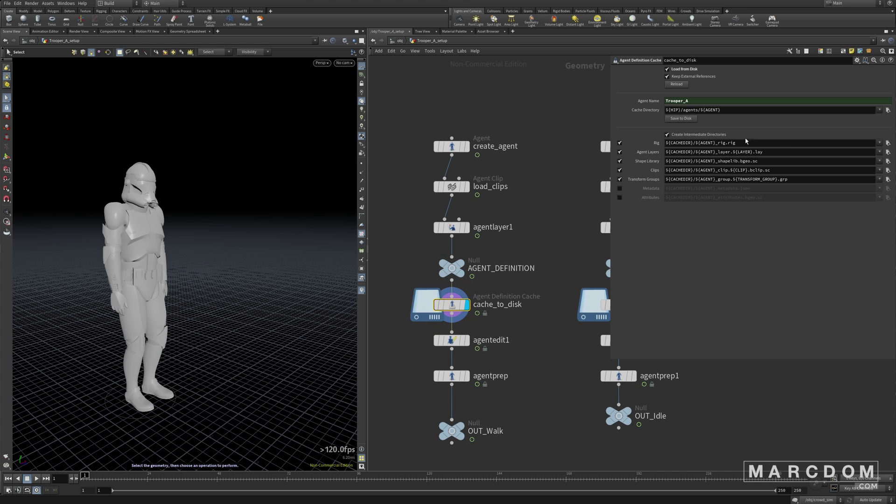
{"action": "mouse_move", "coordinate": [719, 142]}
{"action": "left_mouse_down"}
{"action": "mouse_move", "coordinate": [736, 143]}
{"action": "mouse_move", "coordinate": [725, 152]}
{"action": "left_mouse_up"}
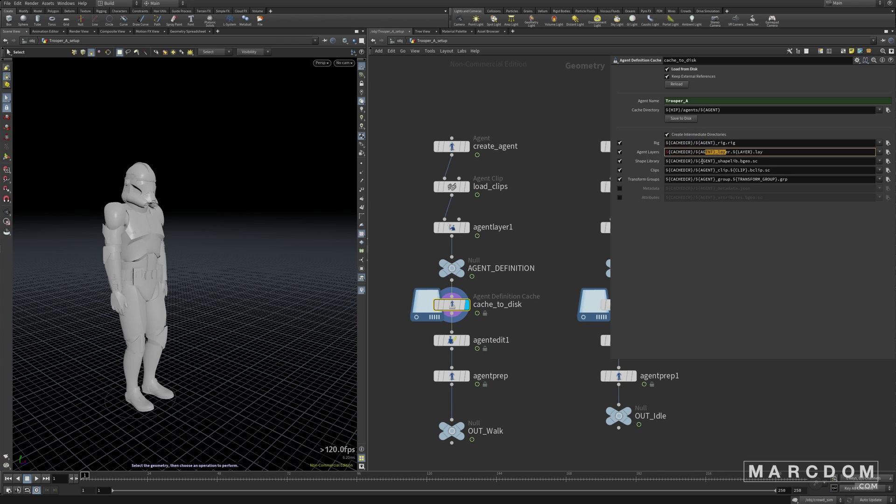
Examine cache_to_disk's remaining file paths, display the agentedit1 node and view its trooper from the front.
{"action": "left_click_drag", "start_coordinate": [715, 170], "coordinate": [792, 182]}
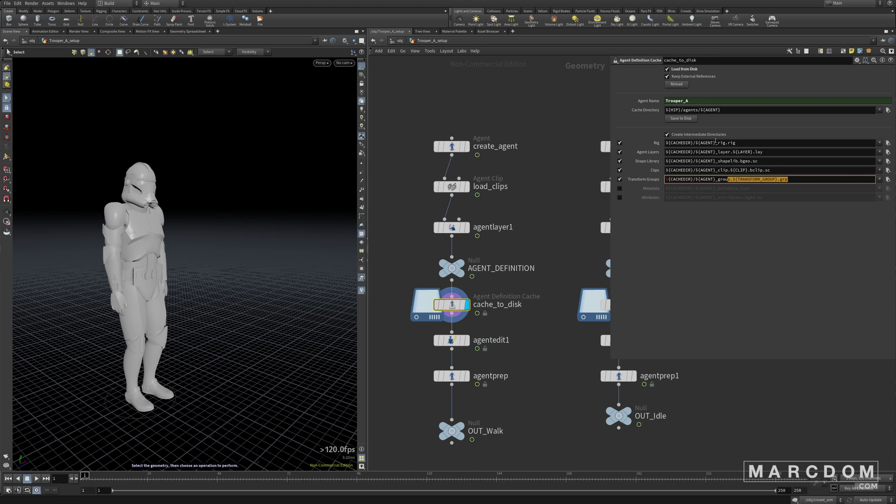
{"action": "left_click", "coordinate": [467, 340]}
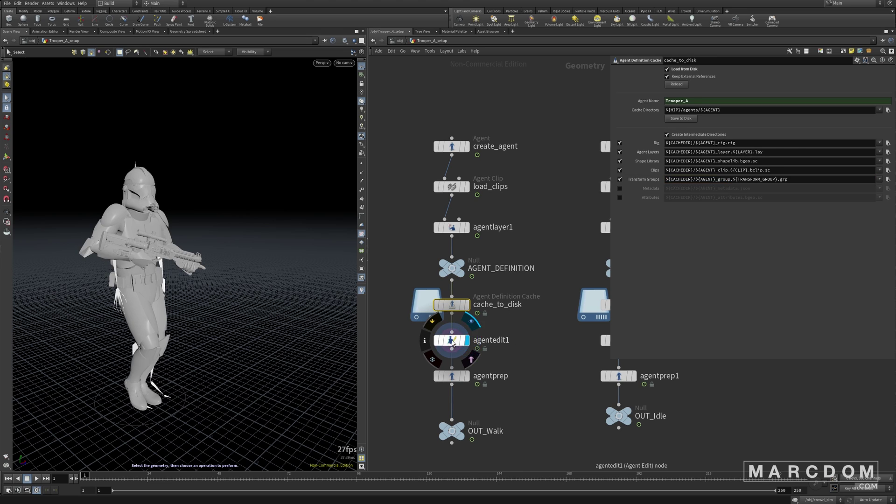
{"action": "key", "text": "Escape"}
{"action": "mouse_move", "coordinate": [201, 294]}
{"action": "left_mouse_down"}
{"action": "mouse_move", "coordinate": [159, 291]}
{"action": "mouse_move", "coordinate": [230, 279]}
{"action": "mouse_move", "coordinate": [210, 285]}
{"action": "left_mouse_up"}
{"action": "key", "text": "Up"}
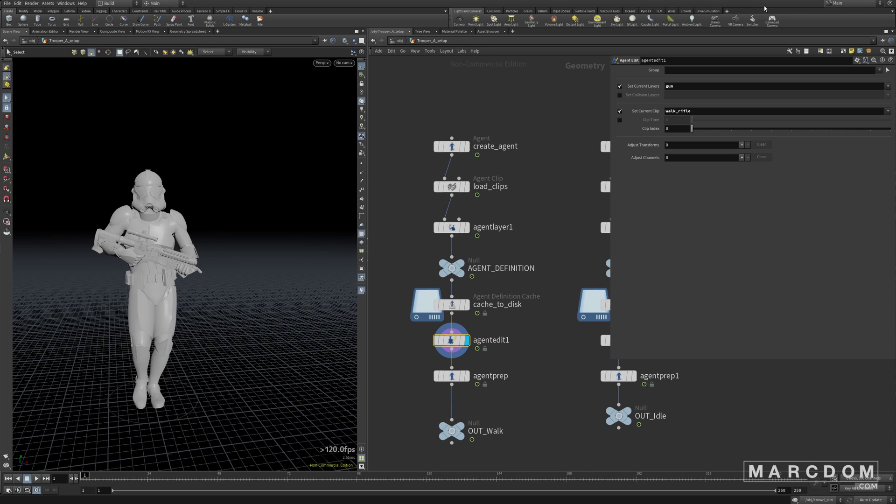
Try the current clip choices of agentedit1 and undo the resulting changes.
{"action": "left_click", "coordinate": [888, 112]}
{"action": "left_click", "coordinate": [890, 121]}
{"action": "key", "text": "ctrl+z"}
{"action": "key", "text": "ctrl+z"}
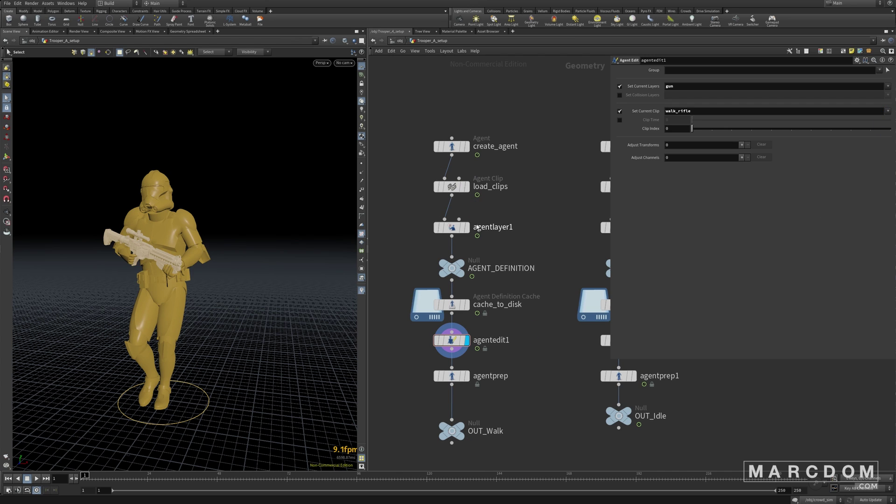
Display agentlayer1 and examine its SOP path, shape name, layer name and transform name together with the trooper's attached gun.
{"action": "left_click", "coordinate": [465, 227]}
{"action": "left_click", "coordinate": [452, 229]}
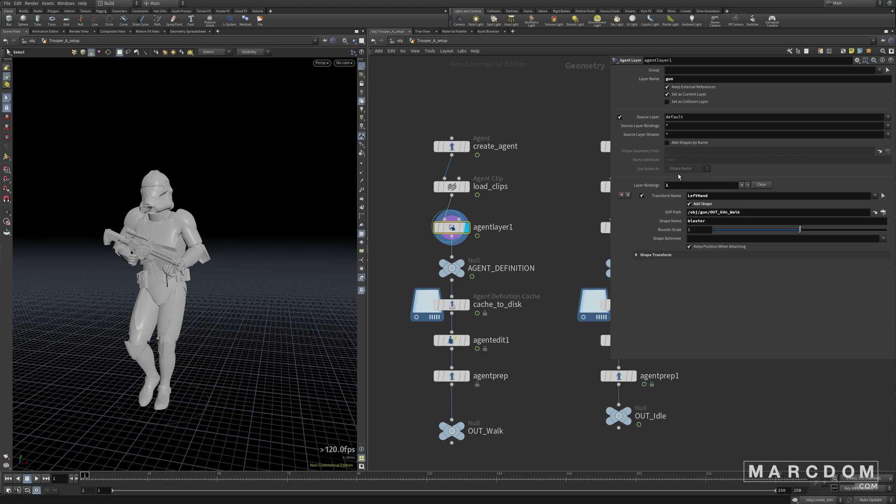
{"action": "double_click", "coordinate": [722, 213]}
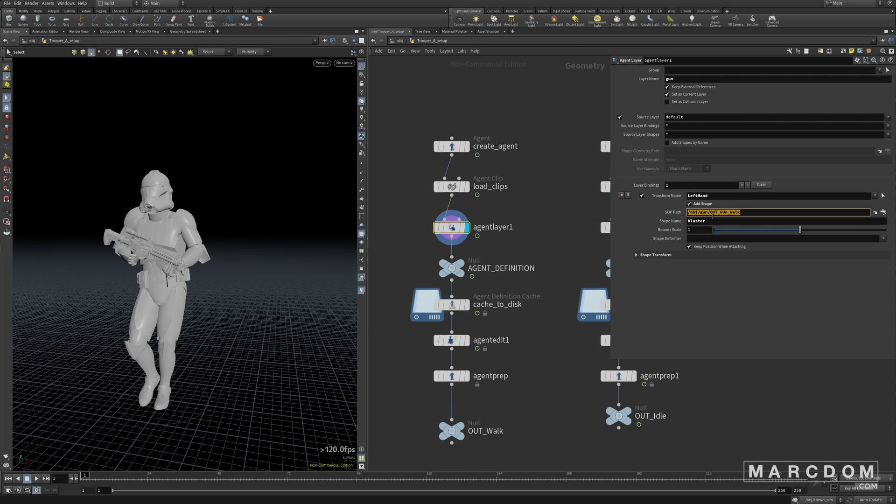
{"action": "double_click", "coordinate": [710, 221]}
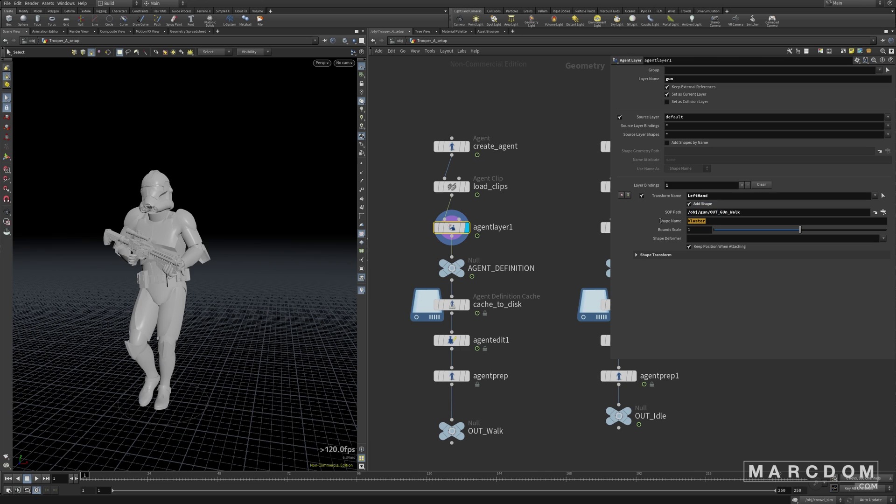
{"action": "double_click", "coordinate": [674, 79]}
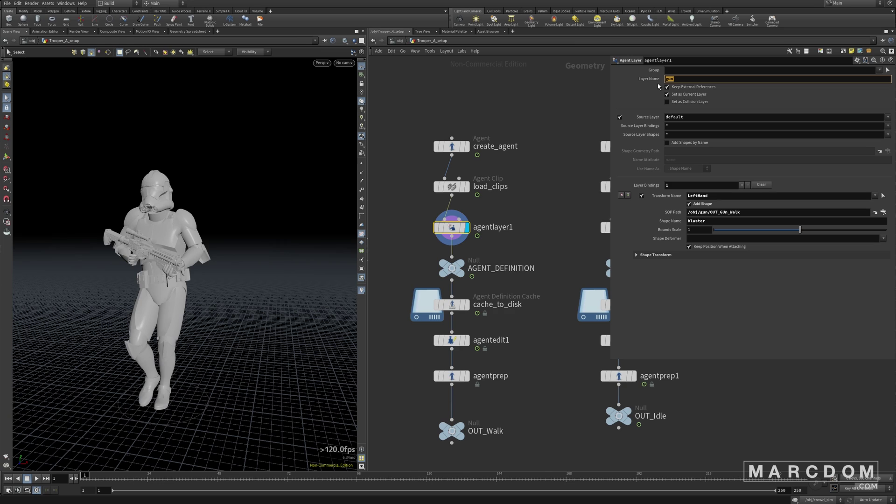
{"action": "double_click", "coordinate": [705, 222]}
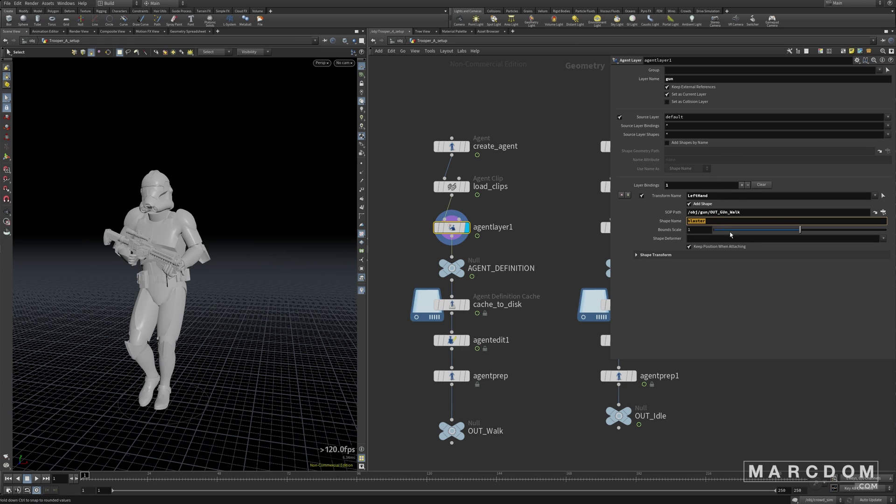
{"action": "double_click", "coordinate": [699, 196]}
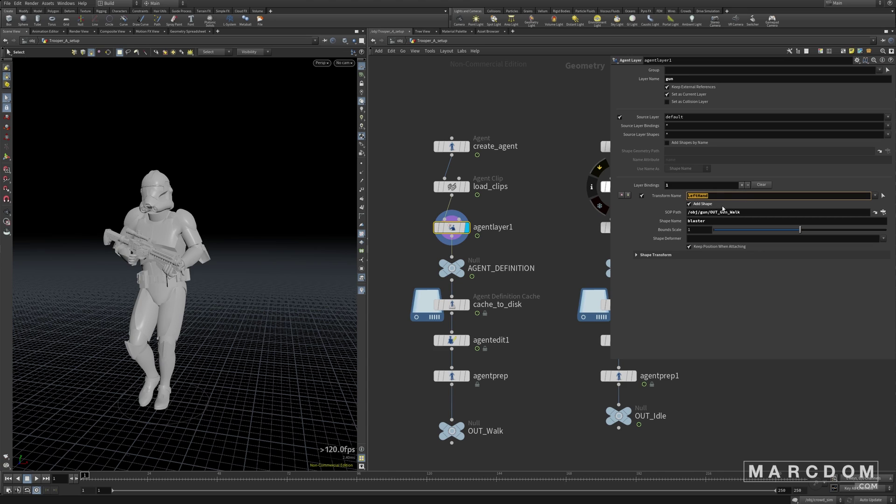
{"action": "left_click_drag", "start_coordinate": [186, 250], "coordinate": [130, 270]}
{"action": "key", "text": "Escape"}
Display the agentprep node and examine its rest clip and limb settings.
{"action": "scroll", "coordinate": [533, 366], "scroll_direction": "down", "scroll_amount": 1}
{"action": "middle_click_drag", "start_coordinate": [532, 366], "coordinate": [527, 329]}
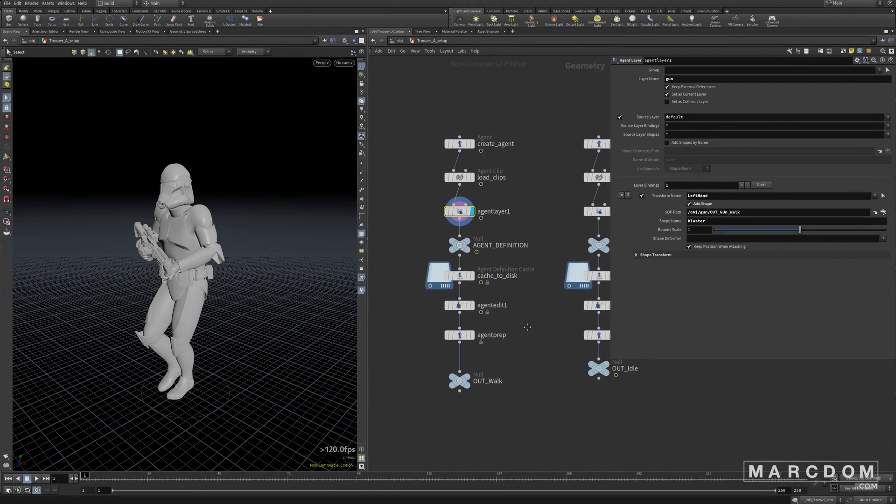
{"action": "left_click", "coordinate": [466, 331]}
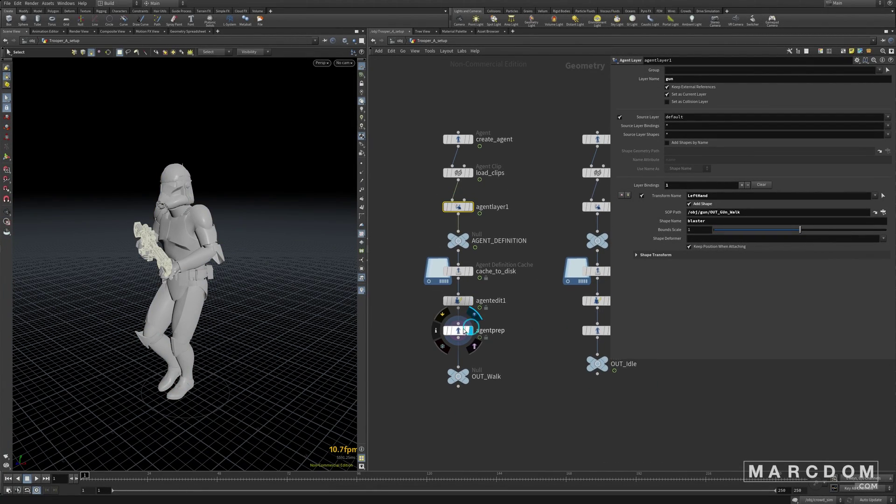
{"action": "left_click", "coordinate": [465, 331]}
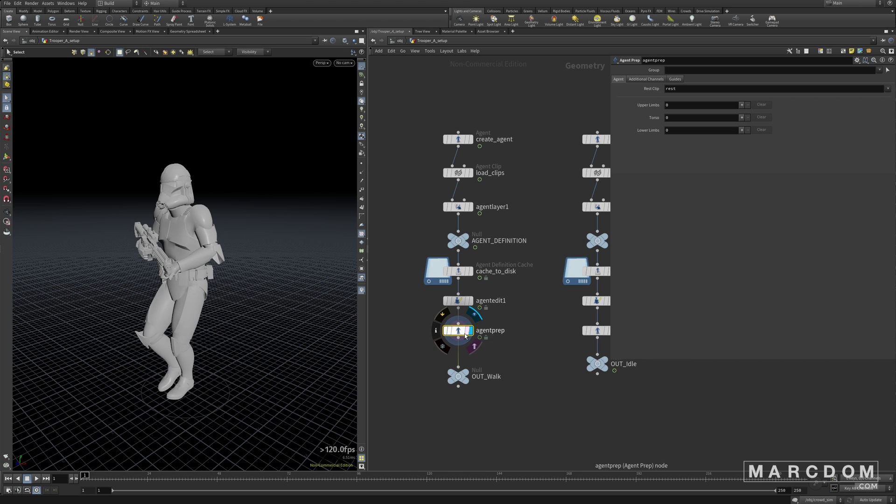
{"action": "left_click", "coordinate": [515, 370]}
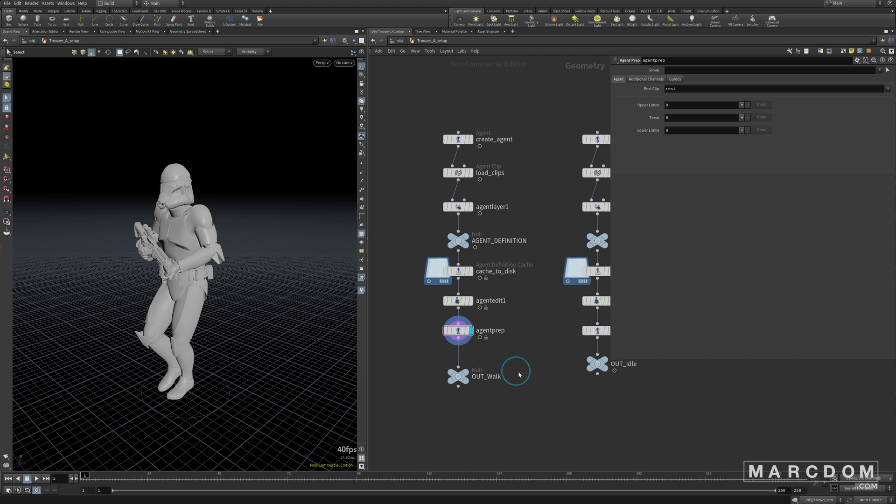
Leave Trooper_A_setup, enter the crowdsource network and look over its source nodes and simulation import branches.
{"action": "key", "text": "u"}
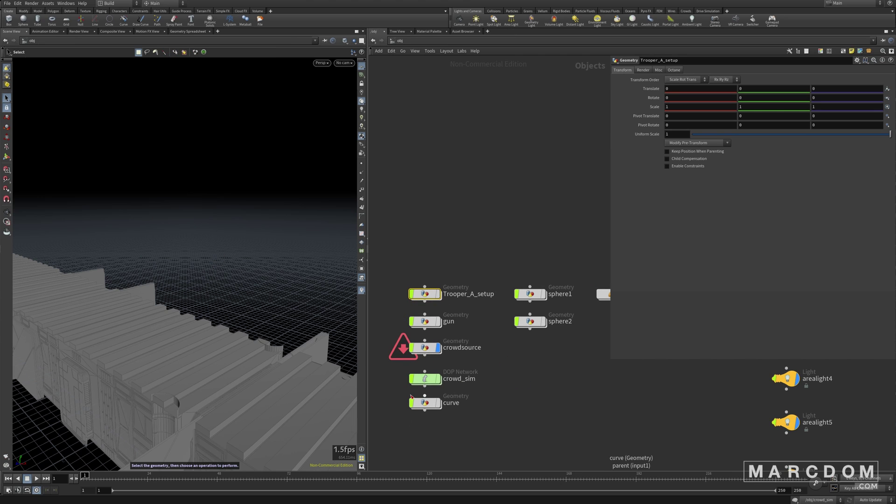
{"action": "double_click", "coordinate": [425, 349]}
{"action": "middle_click_drag", "start_coordinate": [389, 349], "coordinate": [440, 435]}
{"action": "scroll", "coordinate": [436, 400], "scroll_direction": "down", "scroll_amount": 3}
{"action": "middle_click_drag", "start_coordinate": [512, 248], "coordinate": [489, 361]}
{"action": "left_click_drag", "start_coordinate": [404, 147], "coordinate": [454, 182]}
{"action": "scroll", "coordinate": [522, 371], "scroll_direction": "down", "scroll_amount": 3}
{"action": "middle_click_drag", "start_coordinate": [521, 372], "coordinate": [522, 269]}
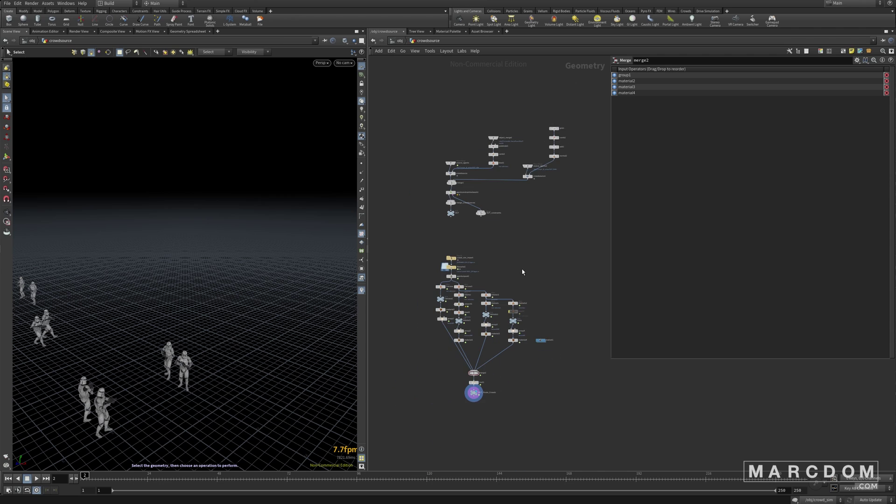
{"action": "left_click_drag", "start_coordinate": [401, 248], "coordinate": [514, 247]}
{"action": "middle_click_drag", "start_coordinate": [508, 238], "coordinate": [493, 299]}
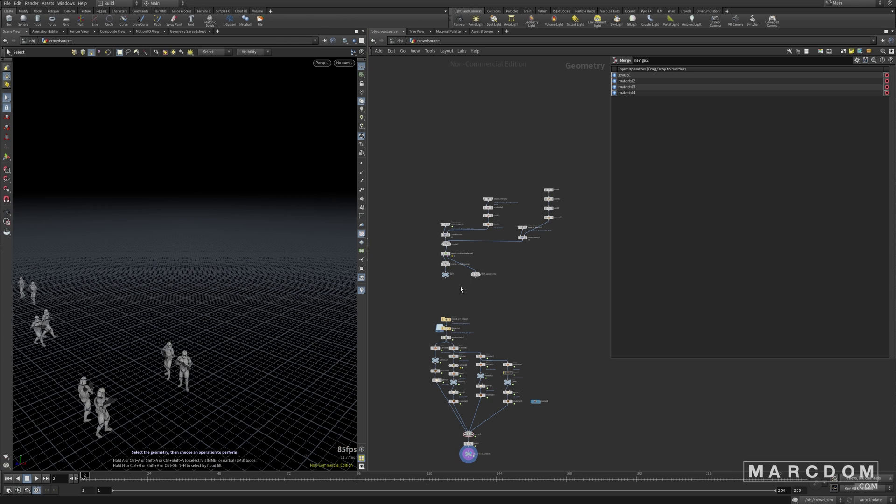
Re-enter the crowdsource network, display source_agents and examine its object path to OUT_Idle.
{"action": "key", "text": "u"}
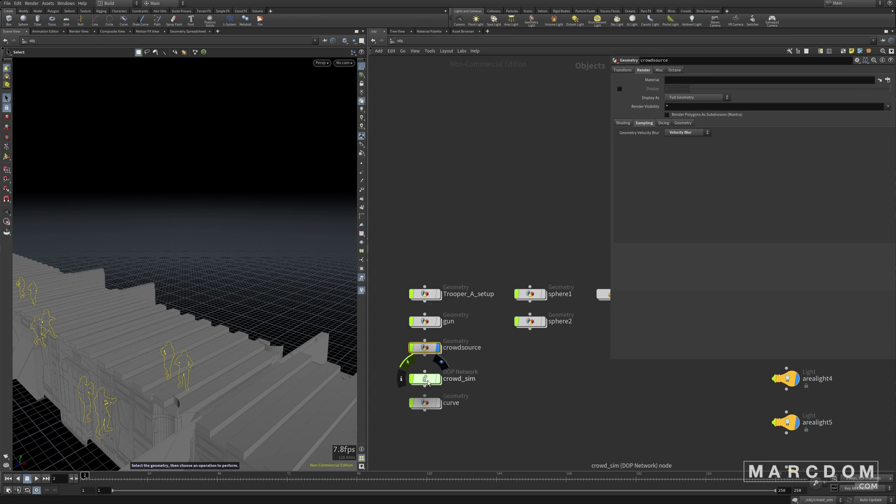
{"action": "double_click", "coordinate": [429, 349]}
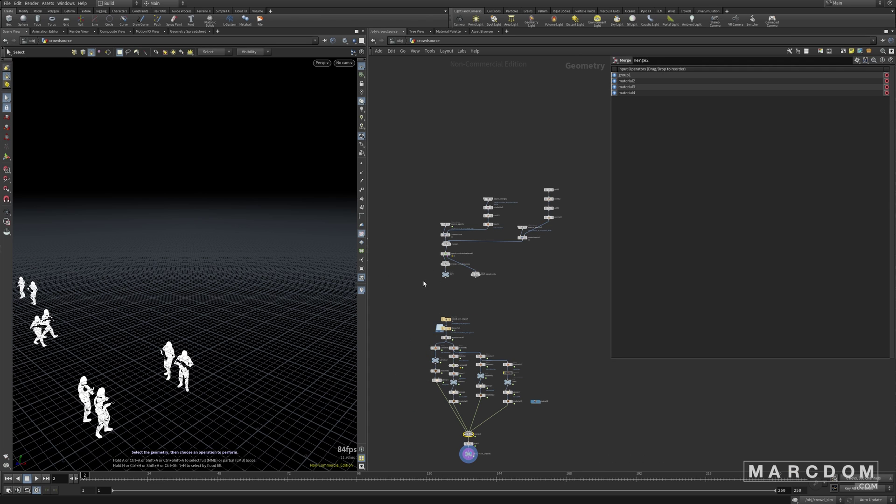
{"action": "scroll", "coordinate": [461, 249], "scroll_direction": "up", "scroll_amount": 5}
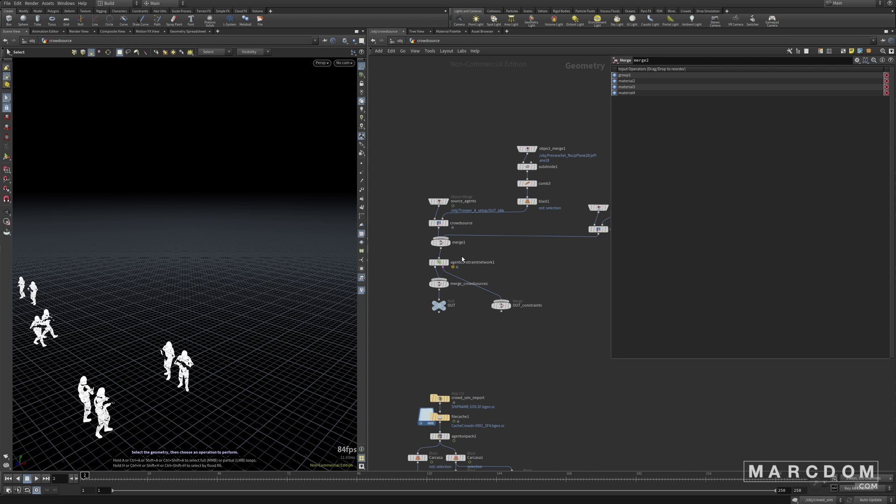
{"action": "left_click", "coordinate": [437, 202]}
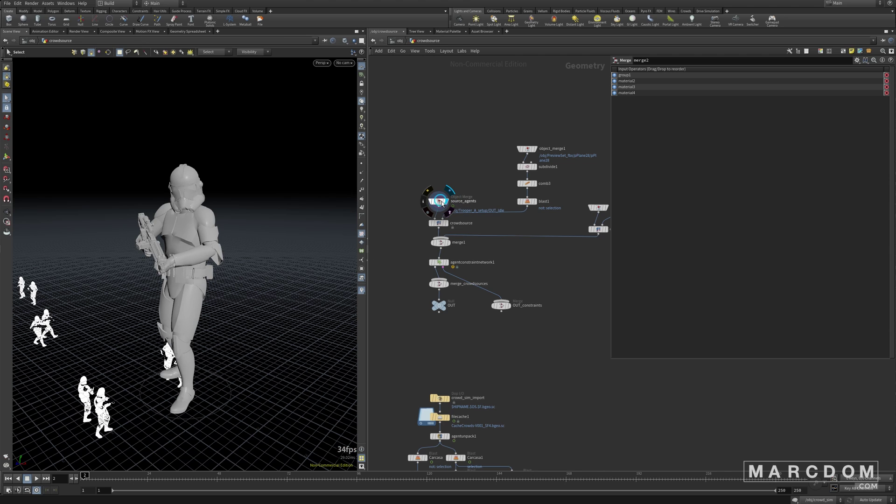
{"action": "left_click", "coordinate": [443, 204]}
{"action": "scroll", "coordinate": [455, 225], "scroll_direction": "down", "scroll_amount": 4}
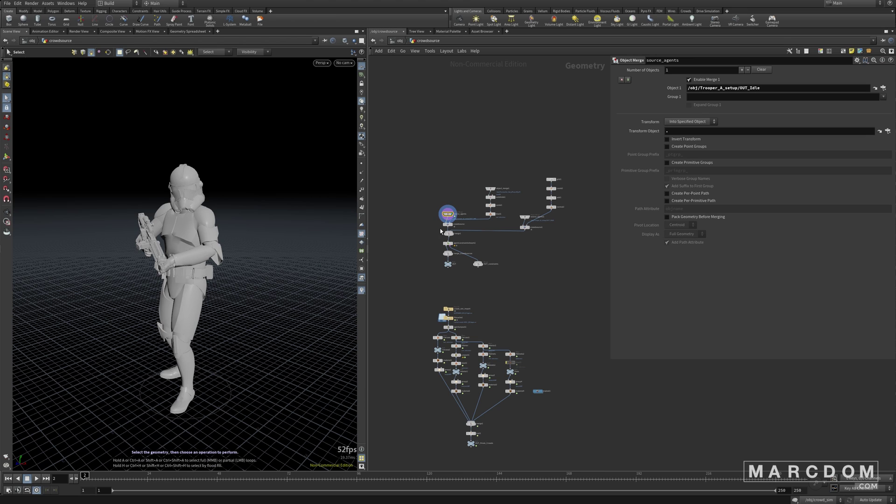
{"action": "scroll", "coordinate": [462, 213], "scroll_direction": "up", "scroll_amount": 5}
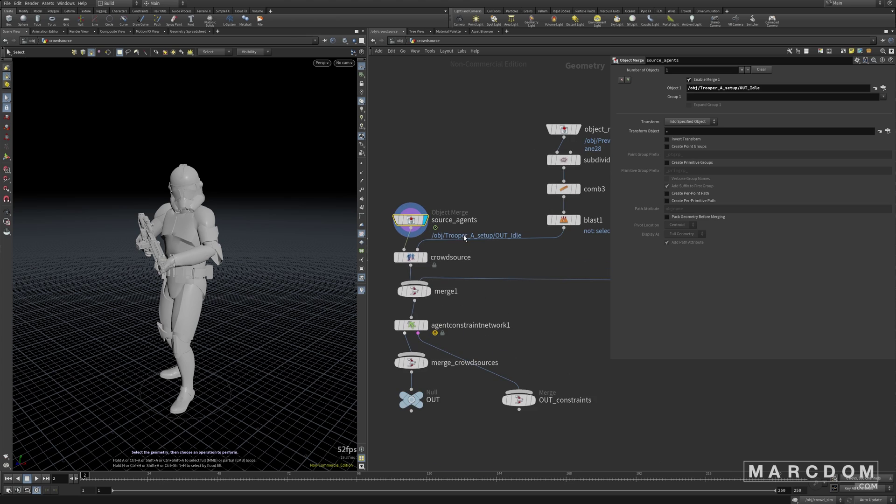
{"action": "left_click_drag", "start_coordinate": [463, 162], "coordinate": [412, 228]}
{"action": "left_click_drag", "start_coordinate": [469, 179], "coordinate": [419, 228]}
{"action": "left_click_drag", "start_coordinate": [762, 87], "coordinate": [737, 88]}
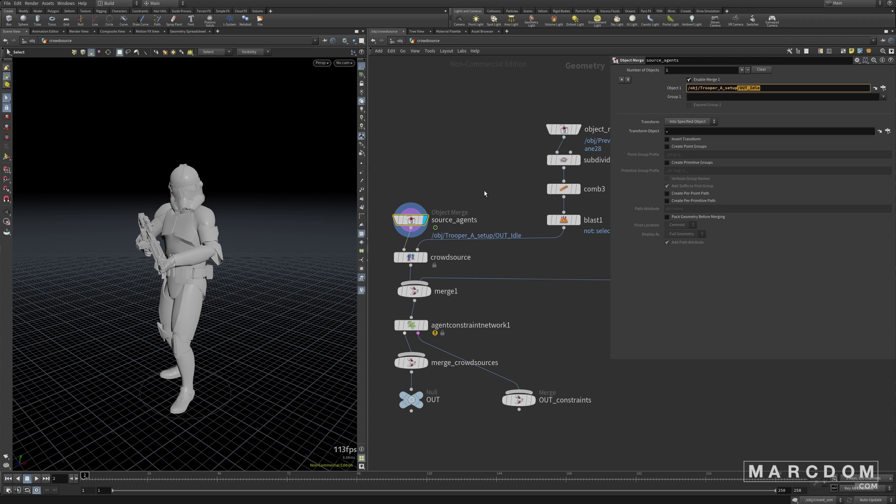
Follow source_agents' object path to the OUT_Idle null and return to the crowdsource network.
{"action": "left_click", "coordinate": [875, 88]}
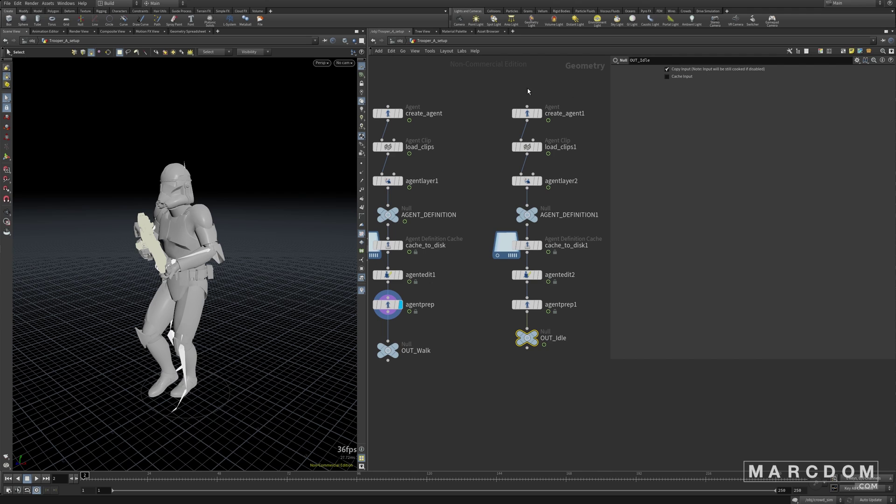
{"action": "key", "text": "u"}
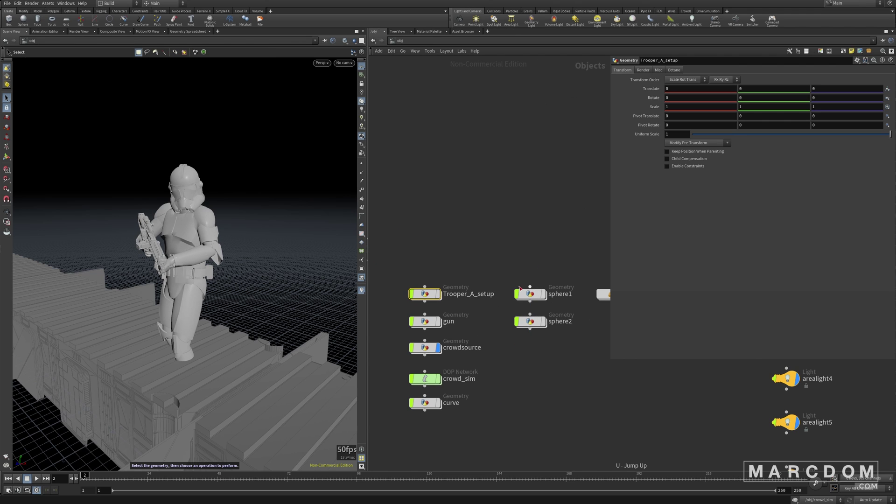
{"action": "double_click", "coordinate": [425, 347]}
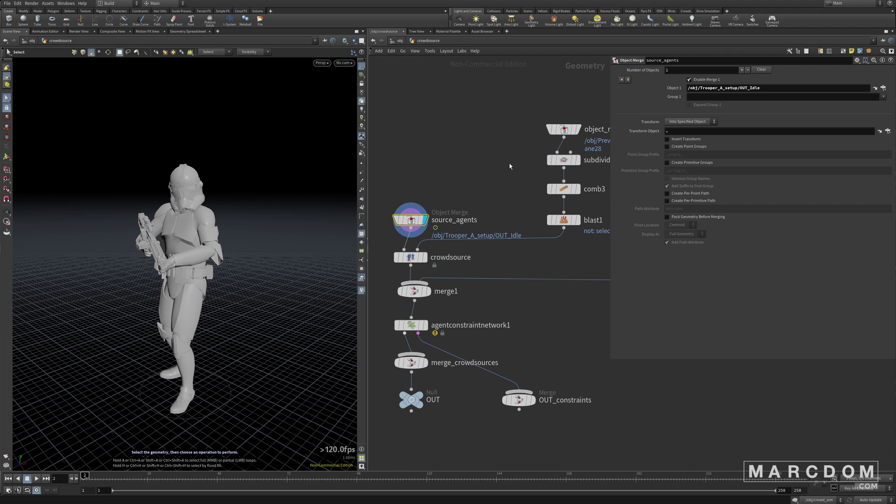
Display object_merge1, frame its imported plane in the viewport, and examine subdivide1's result and settings.
{"action": "left_click", "coordinate": [538, 130]}
{"action": "left_click", "coordinate": [525, 130]}
{"action": "right_click_drag", "start_coordinate": [244, 316], "coordinate": [216, 373], "text": "alt"}
{"action": "left_click_drag", "start_coordinate": [216, 374], "coordinate": [176, 314], "text": "alt"}
{"action": "key", "text": "h"}
{"action": "key", "text": "s"}
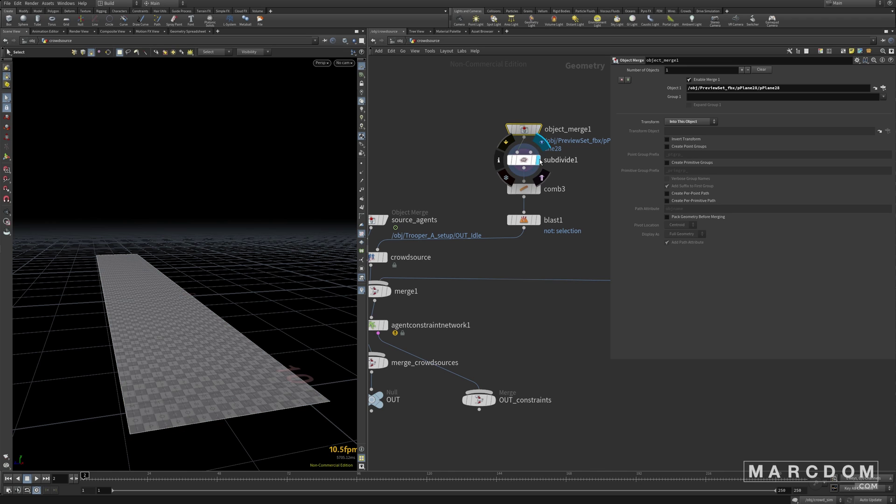
{"action": "left_click", "coordinate": [524, 160]}
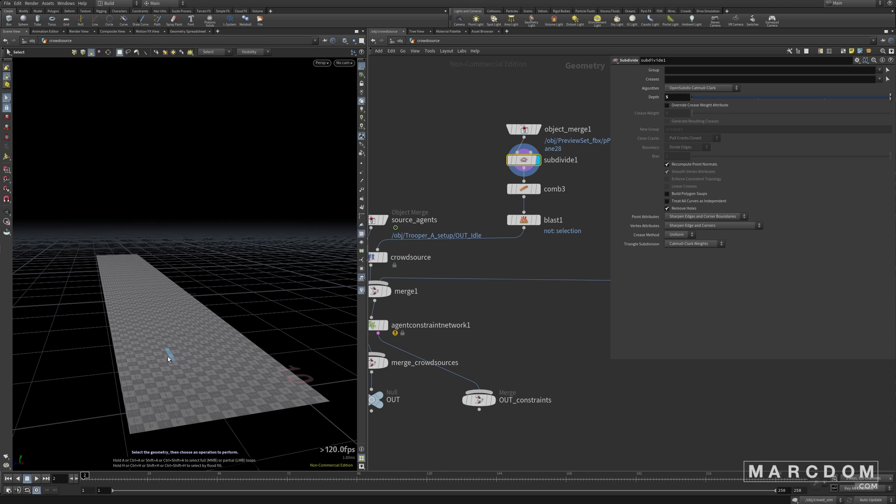
Display the comb3 node and examine its combing settings and effect on the plane.
{"action": "mouse_move", "coordinate": [538, 191]}
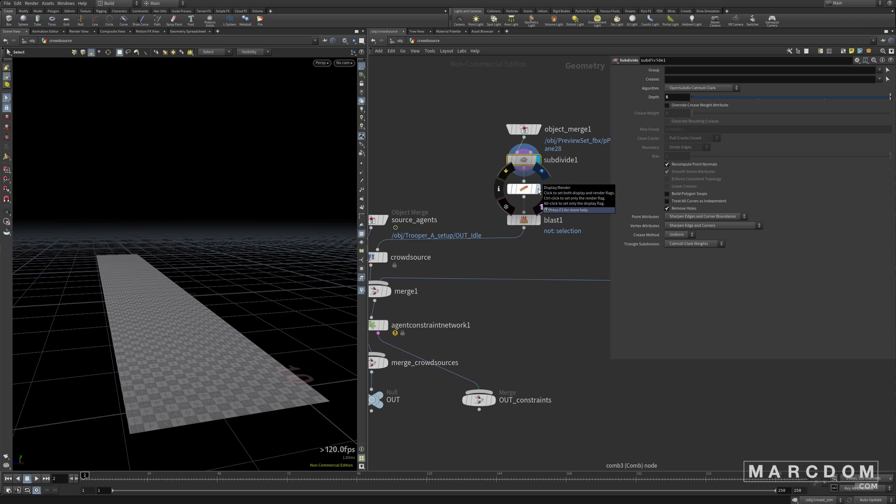
{"action": "left_click", "coordinate": [538, 190]}
{"action": "left_click", "coordinate": [526, 190]}
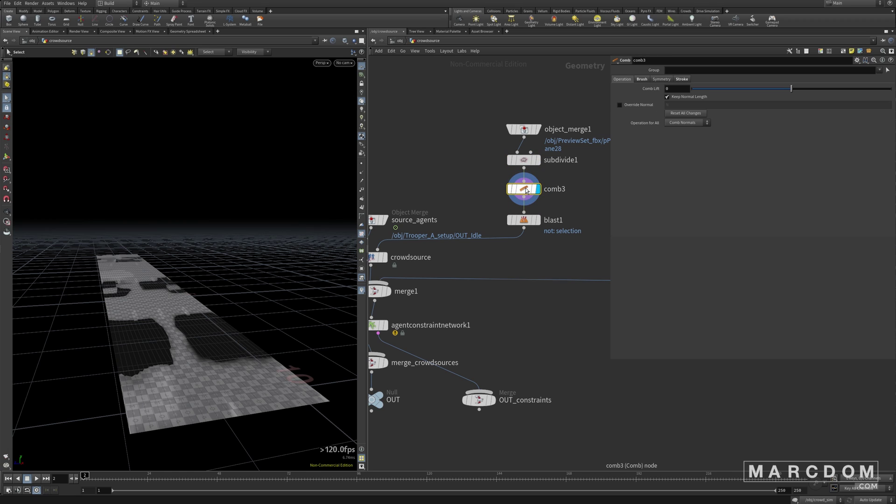
{"action": "left_click_drag", "start_coordinate": [463, 185], "coordinate": [545, 186]}
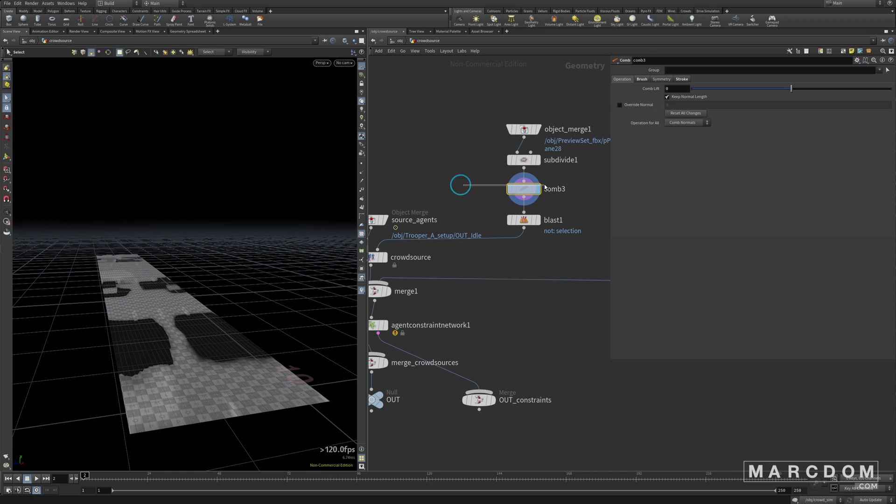
Show the plane's normals in the viewport and activate comb3's brush to inspect their combed directions.
{"action": "left_click", "coordinate": [362, 172]}
{"action": "key", "text": "Escape"}
{"action": "left_click_drag", "start_coordinate": [205, 390], "coordinate": [198, 369]}
{"action": "key", "text": "s"}
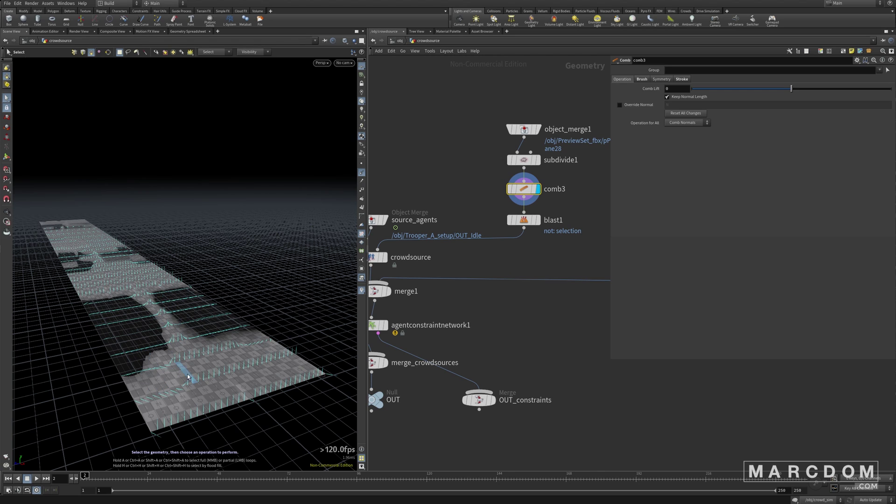
{"action": "left_click", "coordinate": [7, 156]}
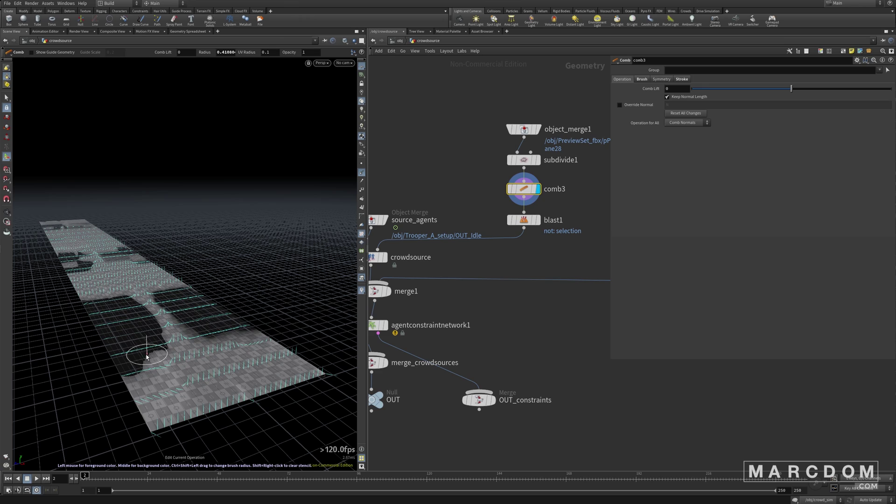
{"action": "mouse_move", "coordinate": [183, 358]}
{"action": "left_mouse_down", "text": "alt"}
{"action": "mouse_move", "coordinate": [141, 364]}
{"action": "mouse_move", "coordinate": [150, 377]}
{"action": "mouse_move", "coordinate": [204, 373]}
{"action": "mouse_move", "coordinate": [274, 335]}
{"action": "mouse_move", "coordinate": [209, 332]}
{"action": "mouse_move", "coordinate": [240, 338]}
{"action": "left_mouse_up", "text": "alt"}
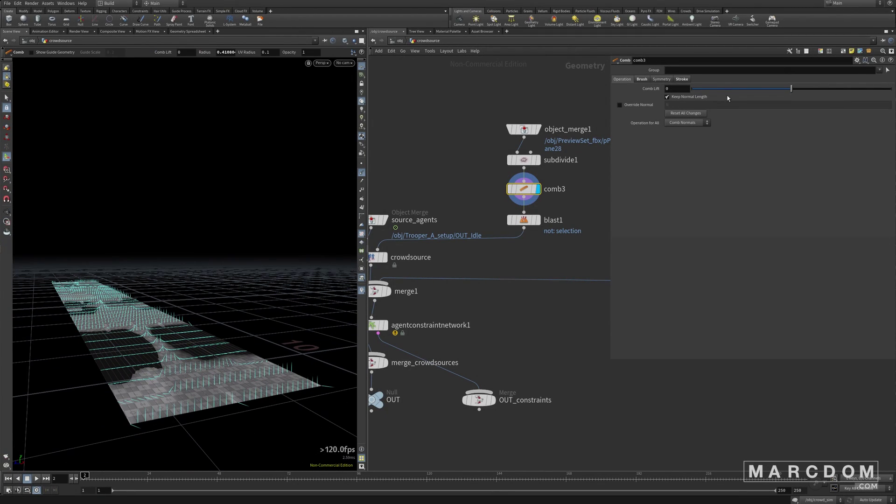
Examine comb3's brush and stroke settings.
{"action": "left_click", "coordinate": [641, 78]}
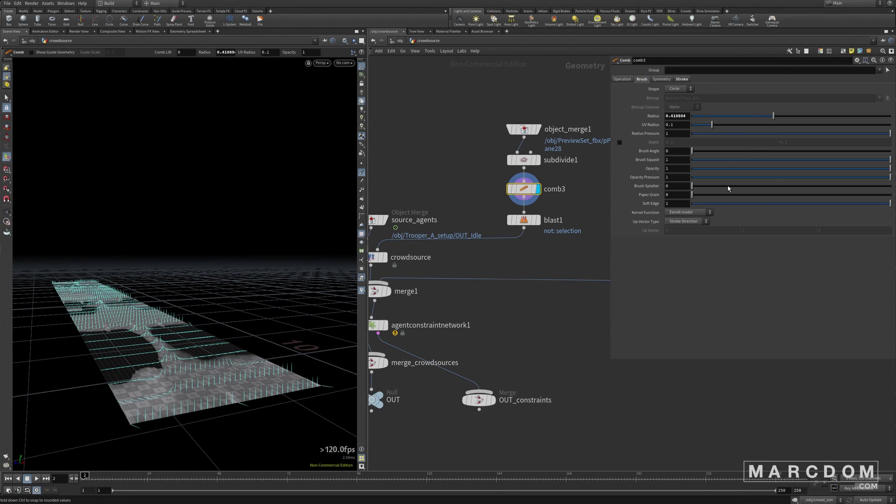
{"action": "left_click", "coordinate": [681, 79]}
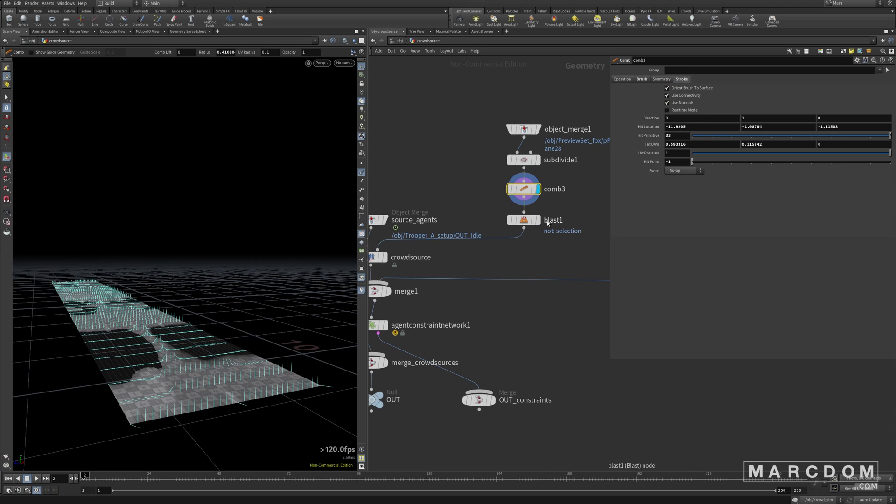
Display blast1, hide the viewport's reference grid, and examine the kept points and their normals from above.
{"action": "left_click", "coordinate": [523, 221]}
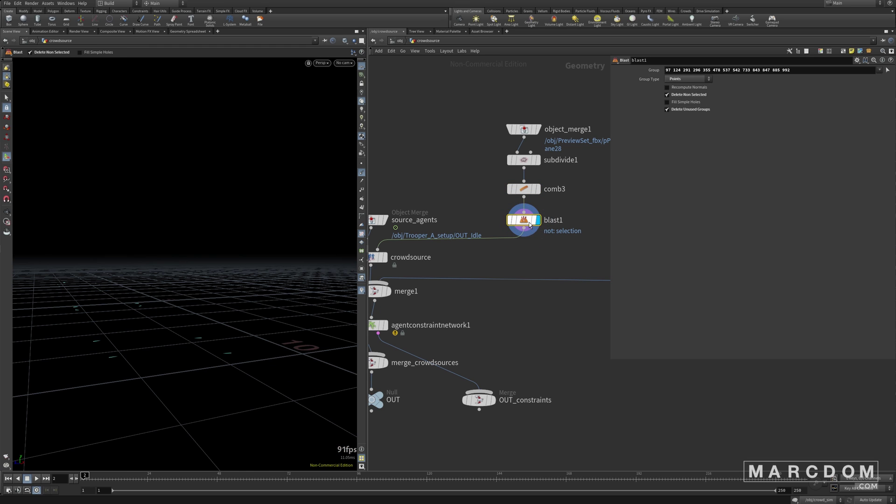
{"action": "key", "text": "Escape"}
{"action": "left_click_drag", "start_coordinate": [266, 340], "coordinate": [165, 346]}
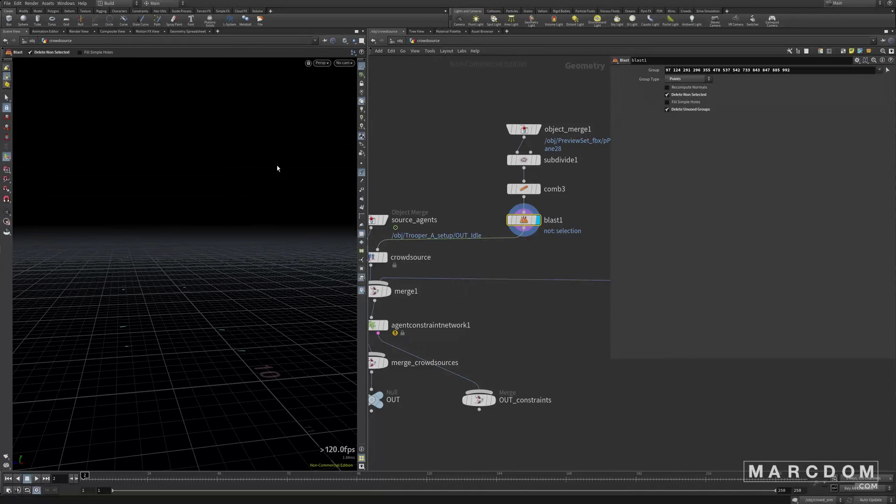
{"action": "left_click", "coordinate": [361, 66]}
{"action": "left_click_drag", "start_coordinate": [217, 325], "coordinate": [236, 330], "text": "alt"}
{"action": "key", "text": "Return"}
{"action": "key", "text": "Escape"}
{"action": "left_click_drag", "start_coordinate": [173, 265], "coordinate": [173, 326]}
{"action": "key", "text": "Return"}
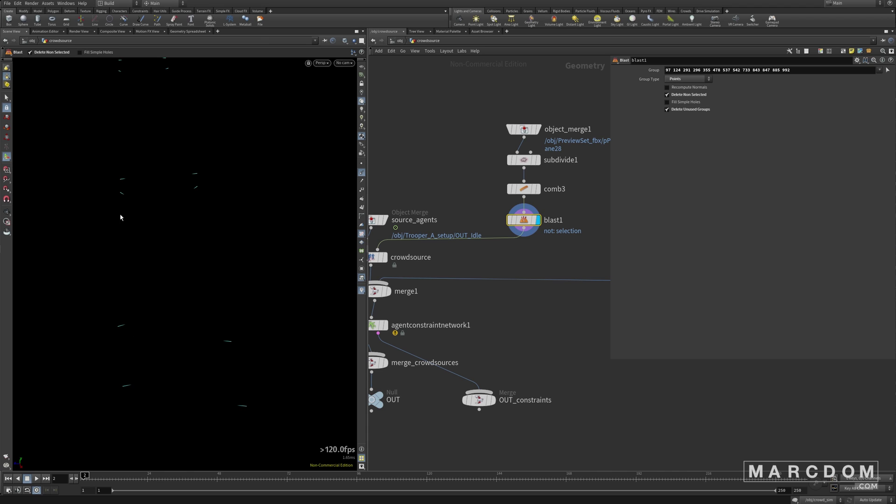
Display the crowdsource node and examine its randomize settings and the idle agents placed on the points.
{"action": "middle_click_drag", "start_coordinate": [430, 284], "coordinate": [527, 283]}
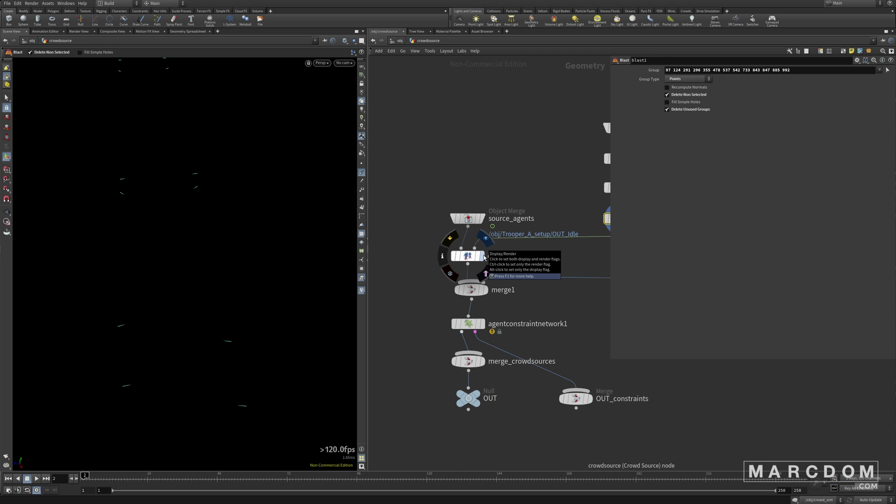
{"action": "left_click", "coordinate": [484, 256]}
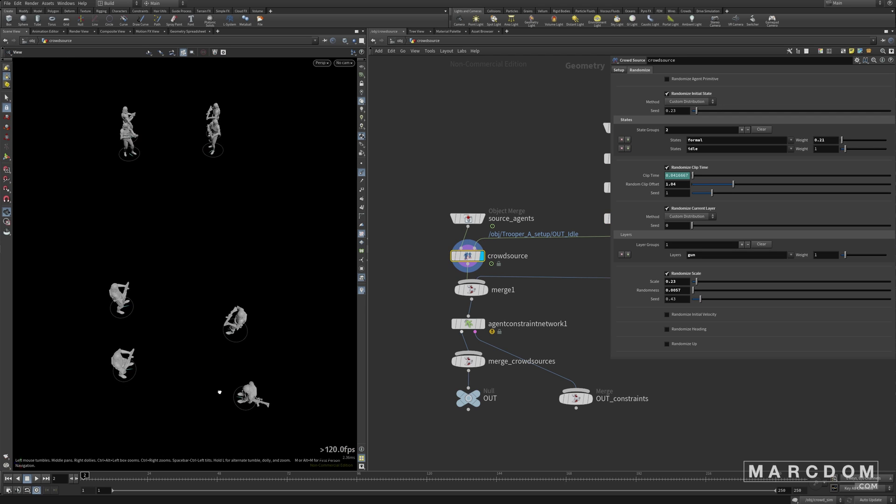
{"action": "key", "text": "Return"}
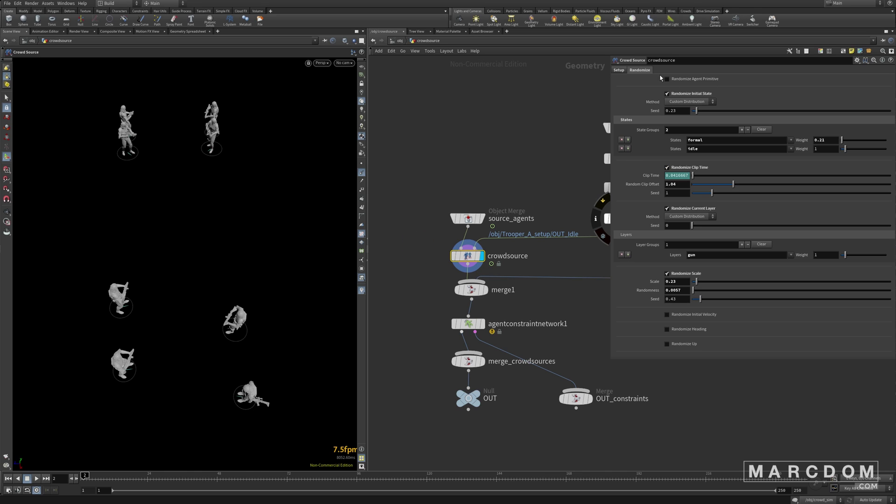
{"action": "left_click", "coordinate": [637, 70]}
{"action": "left_click", "coordinate": [697, 140]}
{"action": "left_click_drag", "start_coordinate": [182, 353], "coordinate": [223, 342], "text": "alt"}
Try a scale of 0.6 and a randomness of 0.517 on crowdsource, and undo both changes.
{"action": "left_click_drag", "start_coordinate": [697, 285], "coordinate": [794, 293]}
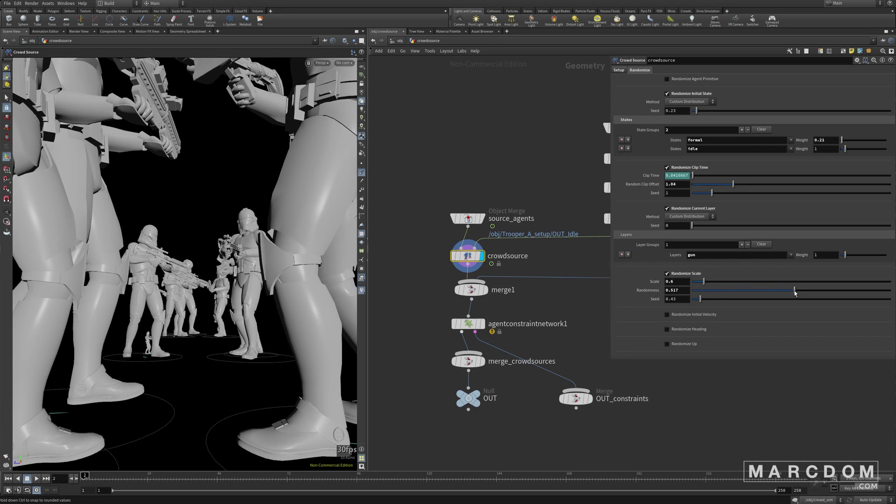
{"action": "key", "text": "ctrl+z"}
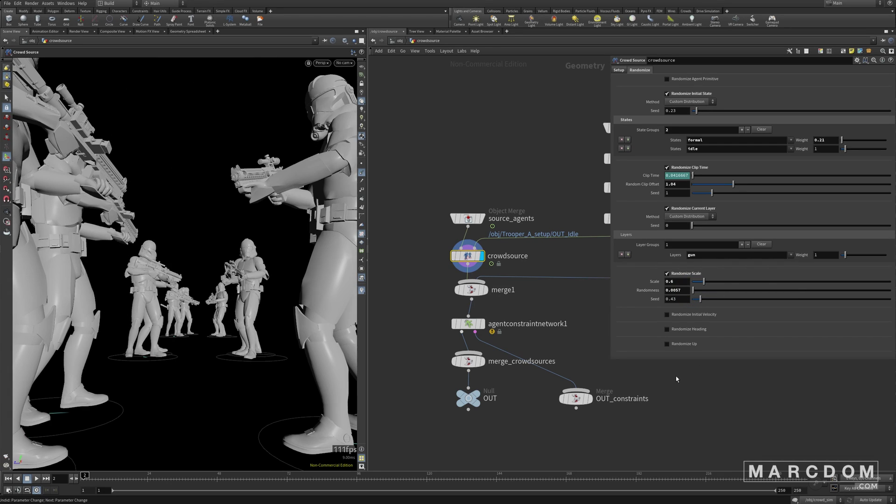
{"action": "key", "text": "ctrl+z"}
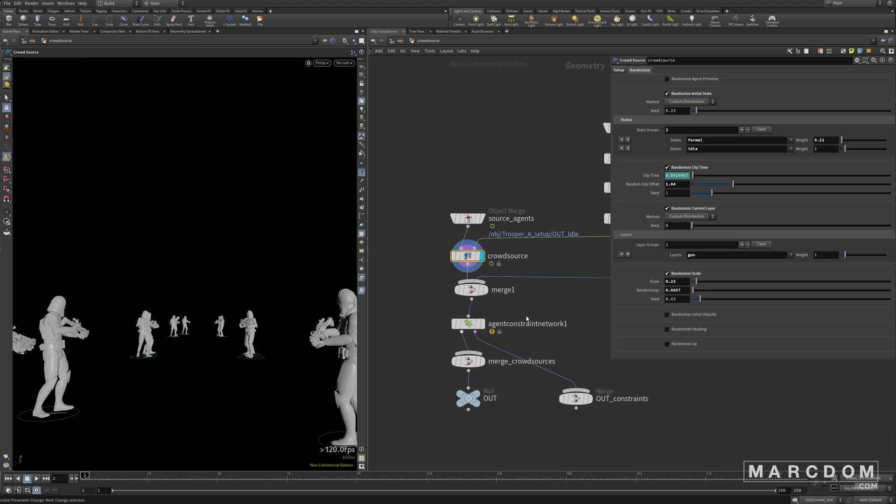
Find the second crowd branch, display source_agents1, and examine its walking trooper and object path.
{"action": "middle_click_drag", "start_coordinate": [535, 307], "coordinate": [485, 299]}
{"action": "scroll", "coordinate": [479, 299], "scroll_direction": "down", "scroll_amount": 2}
{"action": "scroll", "coordinate": [438, 280], "scroll_direction": "up", "scroll_amount": 4}
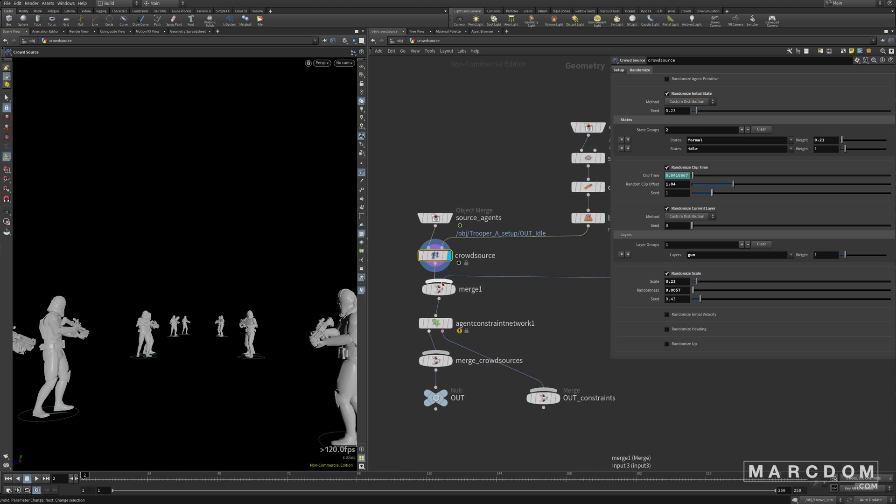
{"action": "scroll", "coordinate": [434, 304], "scroll_direction": "down", "scroll_amount": 5}
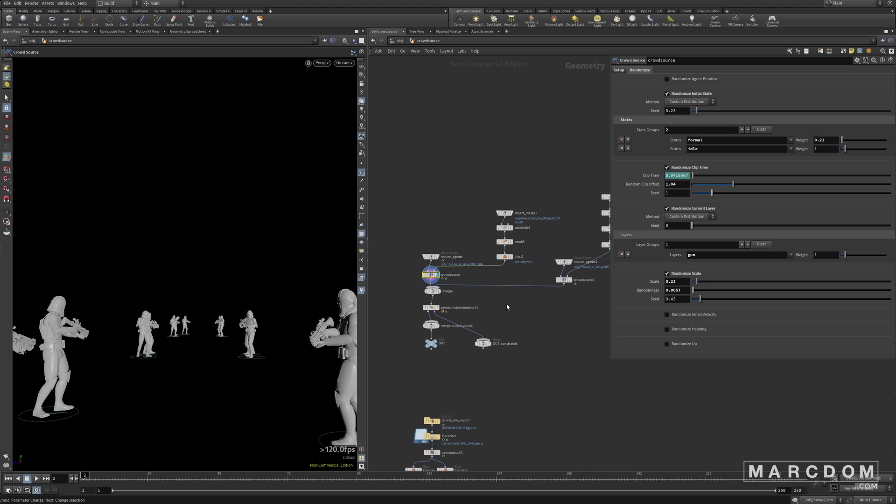
{"action": "scroll", "coordinate": [503, 269], "scroll_direction": "up", "scroll_amount": 4}
{"action": "left_click", "coordinate": [505, 269]}
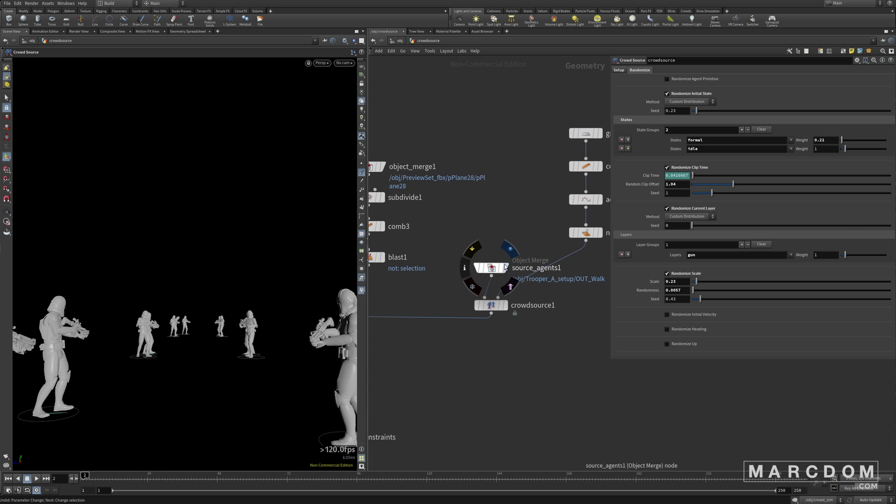
{"action": "left_click", "coordinate": [493, 269]}
{"action": "left_click_drag", "start_coordinate": [224, 254], "coordinate": [252, 258], "text": "alt"}
{"action": "right_click_drag", "start_coordinate": [255, 214], "coordinate": [164, 265], "text": "alt"}
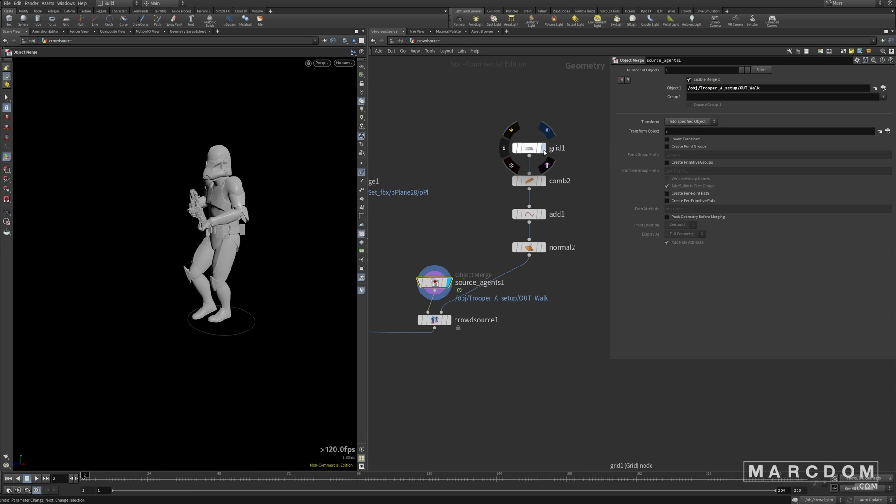
Display grid1, frame it in the viewport, and examine its size, position and row and column settings.
{"action": "left_click", "coordinate": [544, 153]}
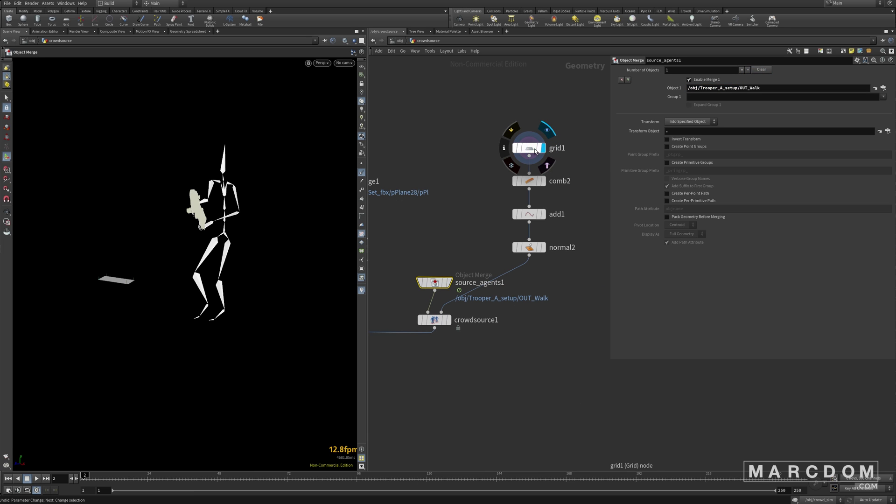
{"action": "left_click_drag", "start_coordinate": [223, 274], "coordinate": [198, 265], "text": "alt"}
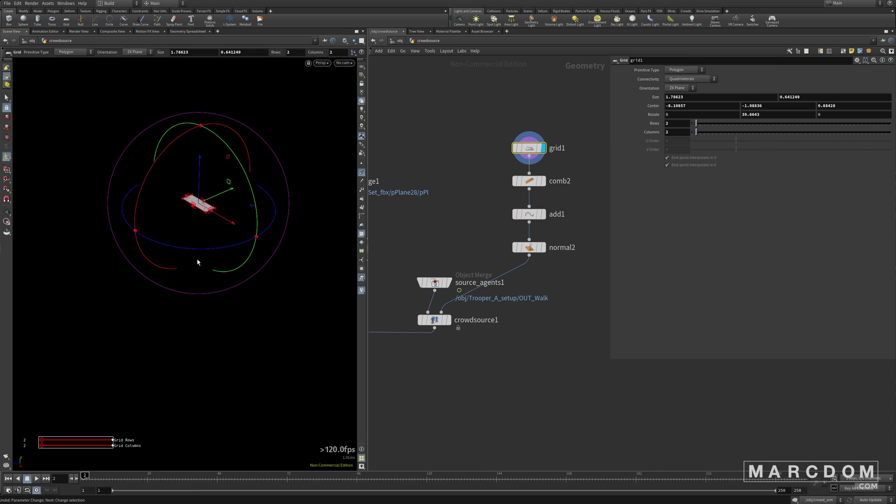
{"action": "key", "text": "space+g"}
{"action": "left_click_drag", "start_coordinate": [244, 239], "coordinate": [195, 251], "text": "alt"}
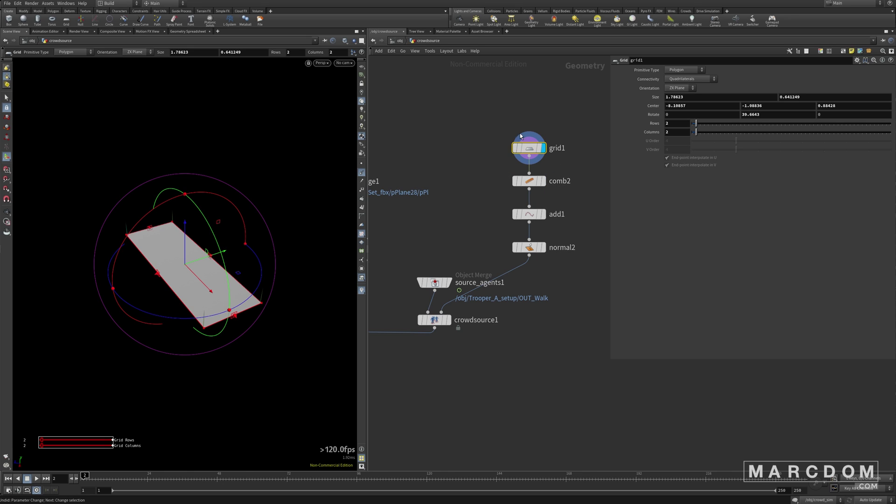
{"action": "key", "text": "Escape"}
{"action": "left_click_drag", "start_coordinate": [224, 289], "coordinate": [180, 237]}
{"action": "key", "text": "Return"}
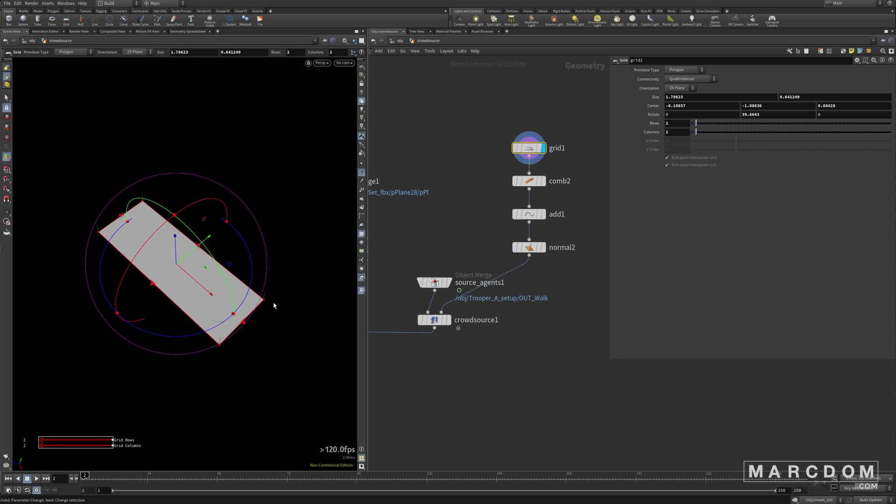
Display comb2 and inspect the combed normal directions at the grid's corners from several angles.
{"action": "left_click", "coordinate": [542, 183]}
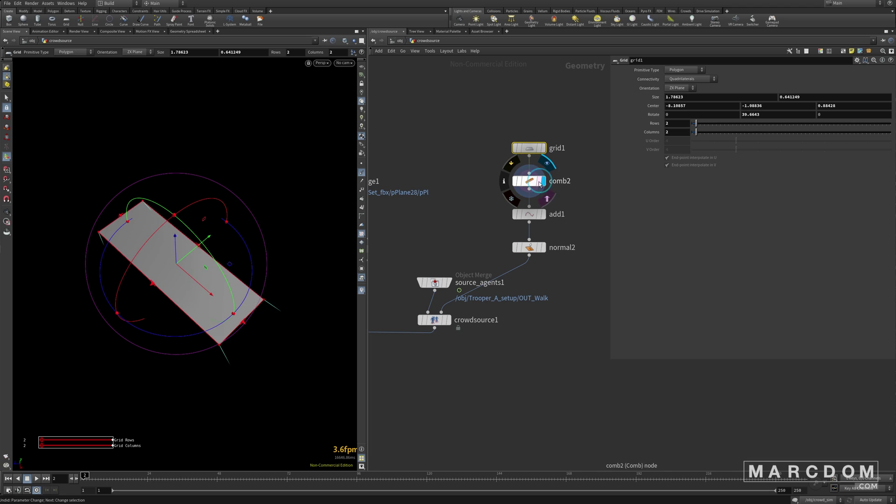
{"action": "mouse_move", "coordinate": [234, 326]}
{"action": "left_mouse_down"}
{"action": "mouse_move", "coordinate": [300, 272]}
{"action": "mouse_move", "coordinate": [206, 301]}
{"action": "left_mouse_up"}
{"action": "key", "text": "Return"}
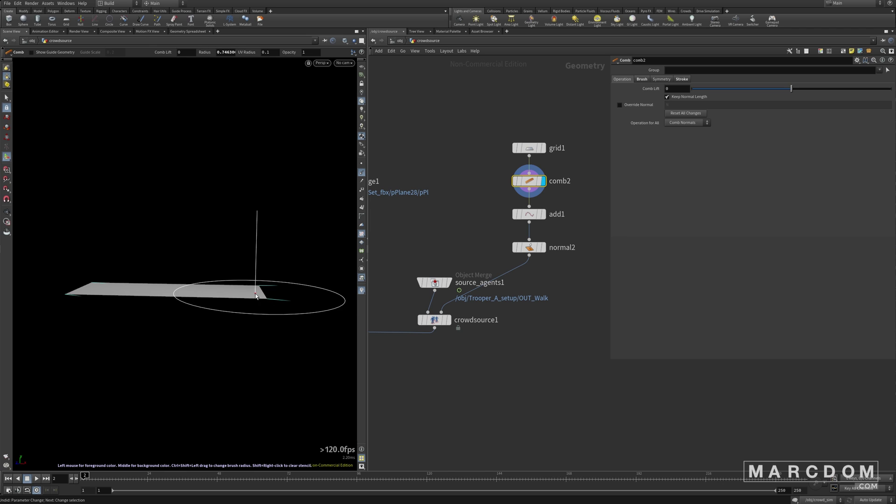
{"action": "left_click_drag", "start_coordinate": [232, 333], "coordinate": [236, 376]}
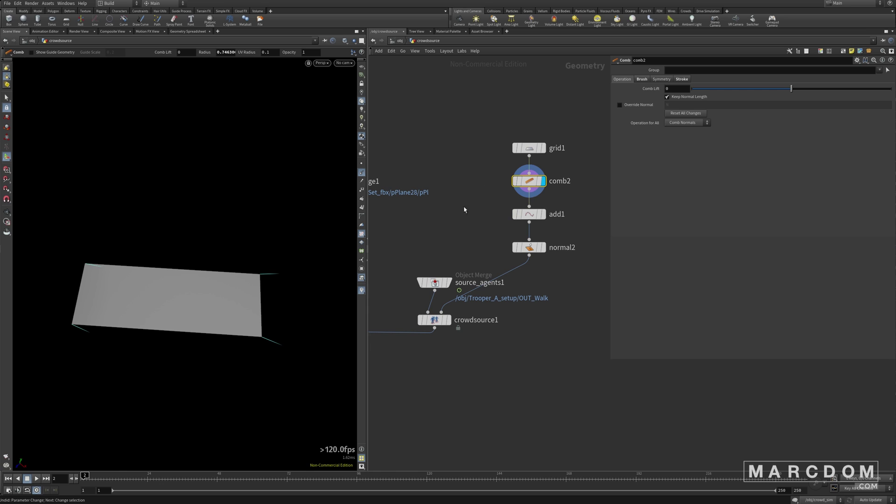
{"action": "left_click_drag", "start_coordinate": [201, 299], "coordinate": [144, 300]}
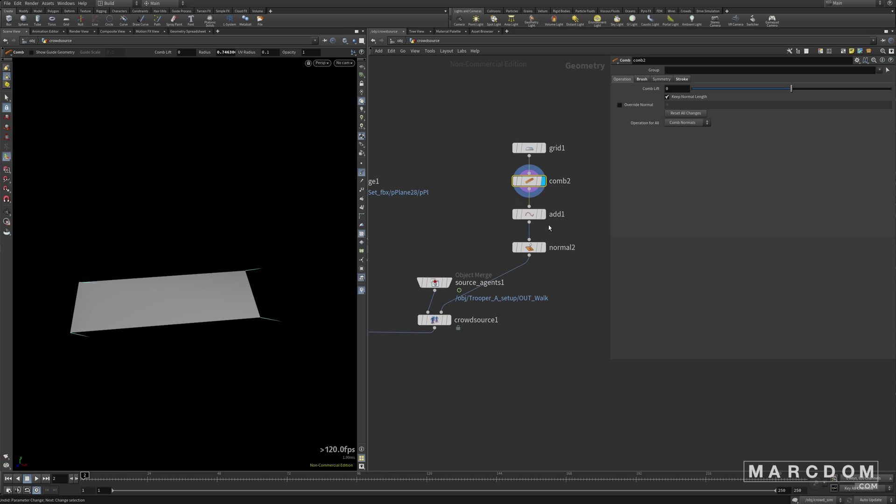
Display add1 and normal2 in turn to examine their settings and the grid's corner points.
{"action": "left_click", "coordinate": [542, 214]}
{"action": "left_click", "coordinate": [521, 216]}
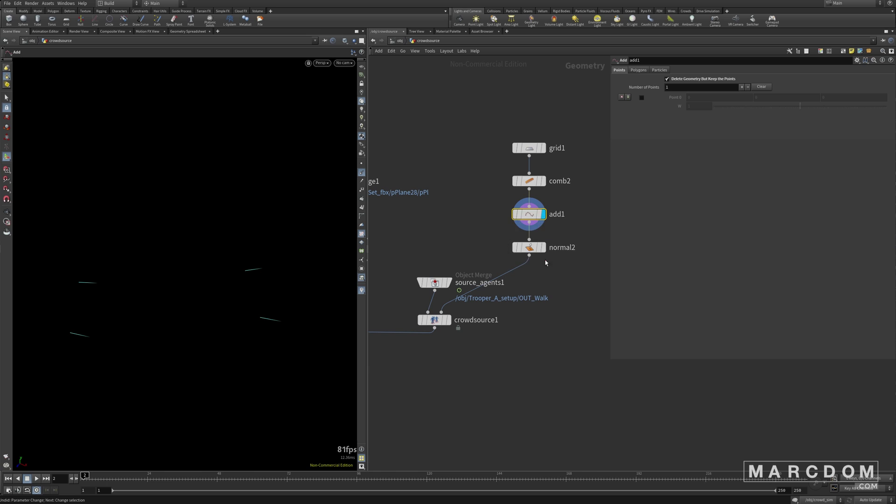
{"action": "left_click", "coordinate": [543, 247]}
{"action": "left_click", "coordinate": [525, 248]}
Display crowdsource1 and examine its setup settings and the walking agents placed on the grid points.
{"action": "middle_click_drag", "start_coordinate": [483, 353], "coordinate": [528, 344]}
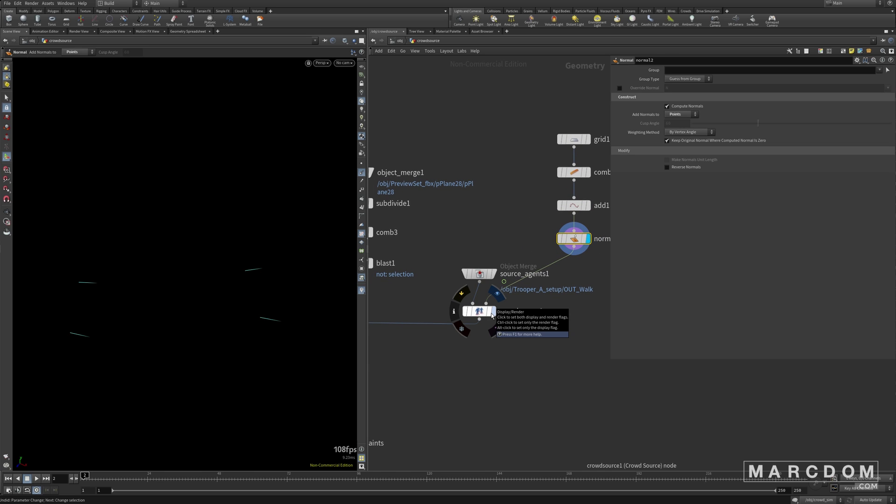
{"action": "left_click", "coordinate": [493, 311]}
{"action": "left_click", "coordinate": [479, 311]}
{"action": "left_click_drag", "start_coordinate": [233, 328], "coordinate": [218, 328], "text": "alt"}
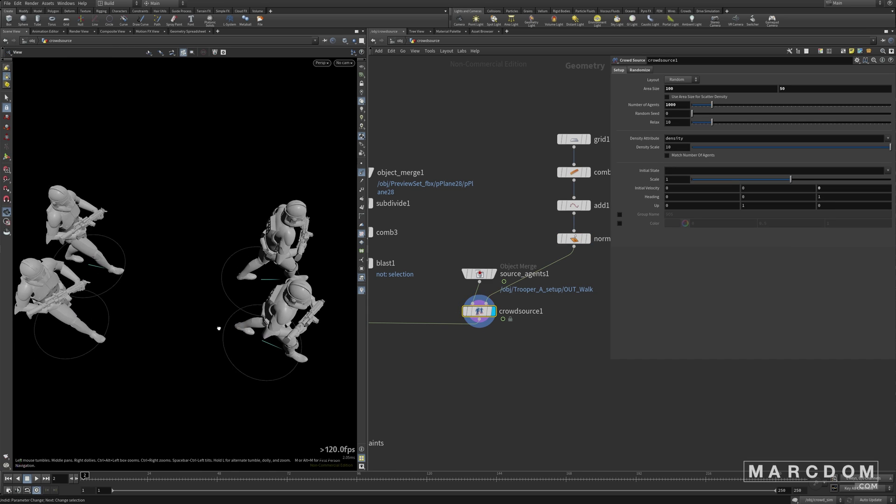
{"action": "right_click_drag", "start_coordinate": [251, 299], "coordinate": [202, 314], "text": "alt"}
{"action": "left_click_drag", "start_coordinate": [202, 314], "coordinate": [219, 326], "text": "alt"}
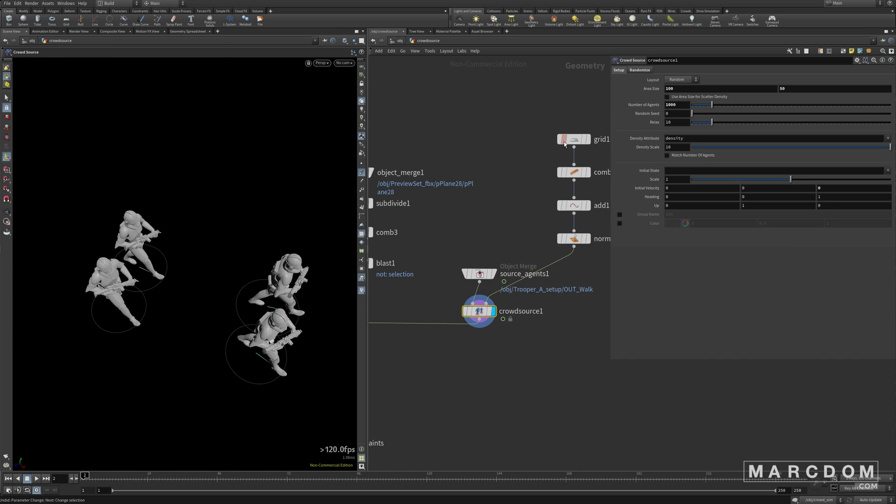
Try resizing grid1 to 1.64945 by 1.29852 with its viewport handles to spread the walking agents, and undo the resize.
{"action": "left_click", "coordinate": [573, 139]}
{"action": "left_click_drag", "start_coordinate": [265, 332], "coordinate": [177, 391]}
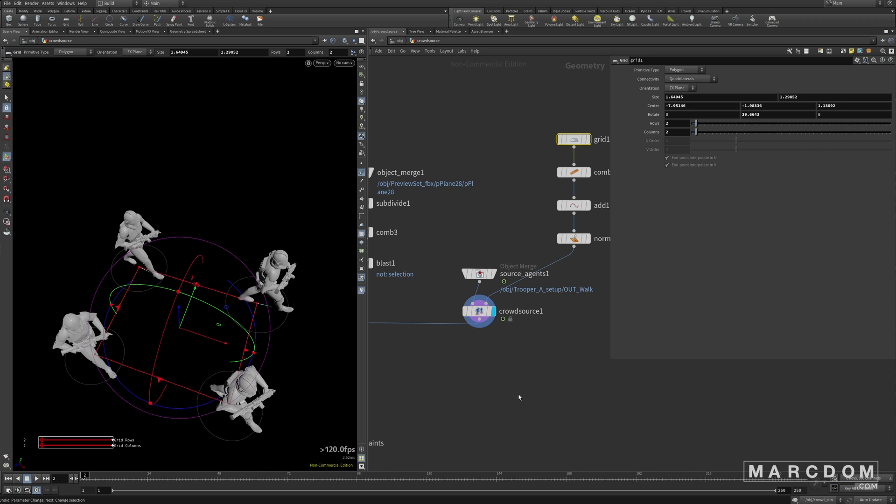
{"action": "key", "text": "ctrl+z"}
{"action": "key", "text": "ctrl+z"}
Display merge1 and play back the combined idle and walking agents, returning to frame 1.
{"action": "middle_click_drag", "start_coordinate": [530, 389], "coordinate": [507, 329]}
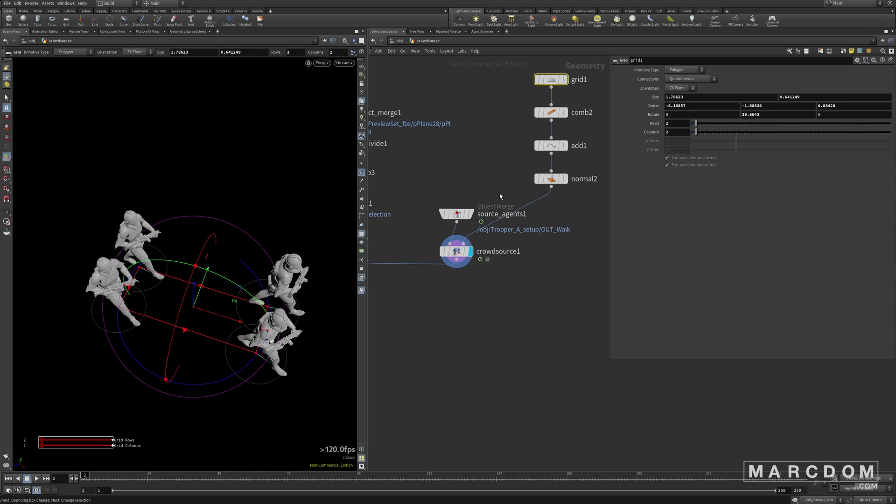
{"action": "scroll", "coordinate": [477, 275], "scroll_direction": "down", "scroll_amount": 4}
{"action": "middle_click_drag", "start_coordinate": [446, 342], "coordinate": [538, 313]}
{"action": "scroll", "coordinate": [449, 269], "scroll_direction": "up", "scroll_amount": 4}
{"action": "left_click", "coordinate": [450, 266]}
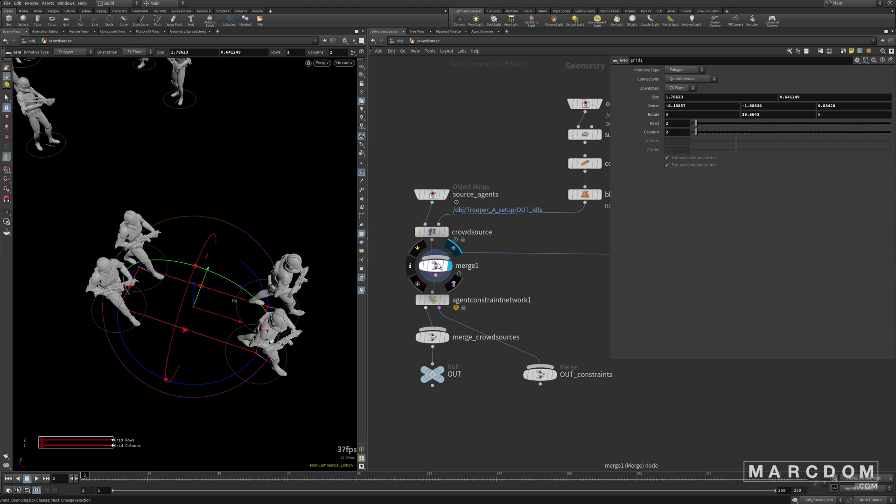
{"action": "left_click_drag", "start_coordinate": [246, 293], "coordinate": [238, 244], "text": "alt"}
{"action": "middle_click_drag", "start_coordinate": [272, 328], "coordinate": [236, 276], "text": "alt"}
{"action": "right_click_drag", "start_coordinate": [252, 258], "coordinate": [231, 320], "text": "alt"}
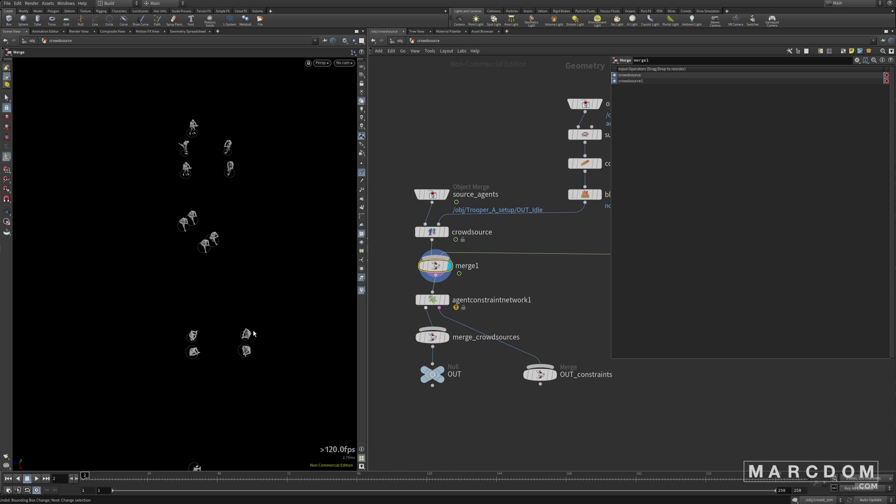
{"action": "key", "text": "Up"}
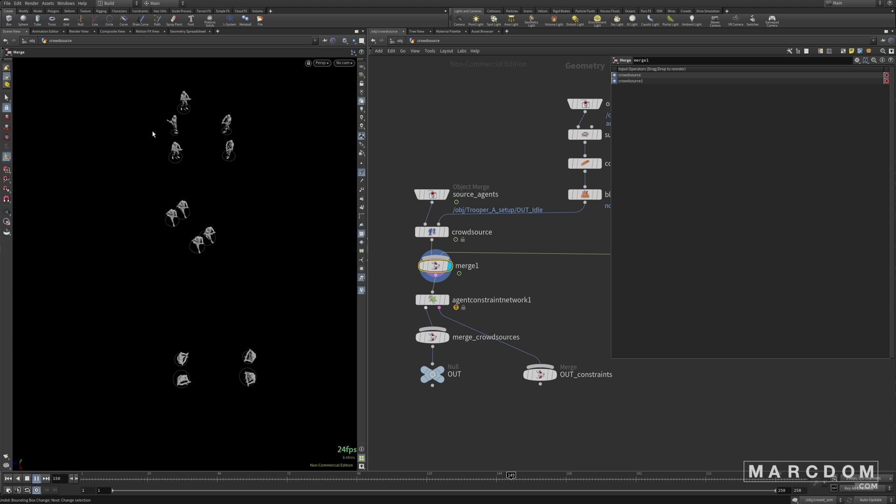
{"action": "key", "text": "ctrl+Up"}
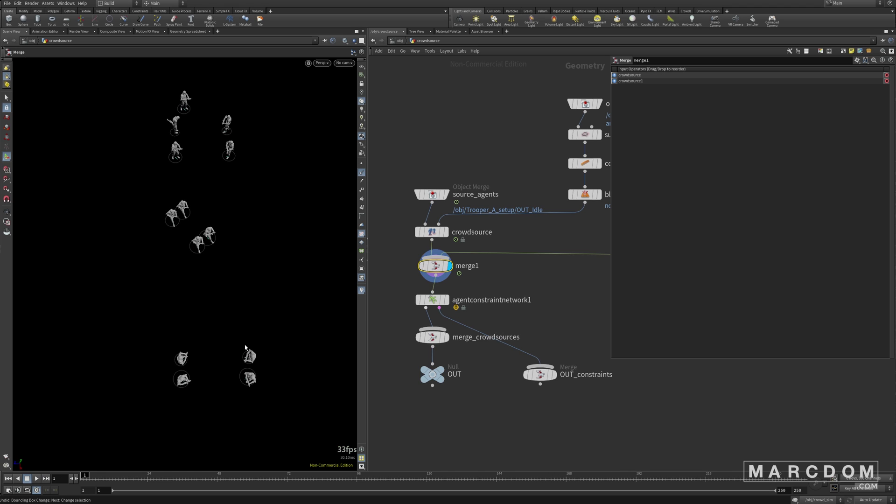
Display agentconstraintnetwork1 and examine its softness, bias and relaxation settings.
{"action": "middle_click_drag", "start_coordinate": [506, 425], "coordinate": [486, 374]}
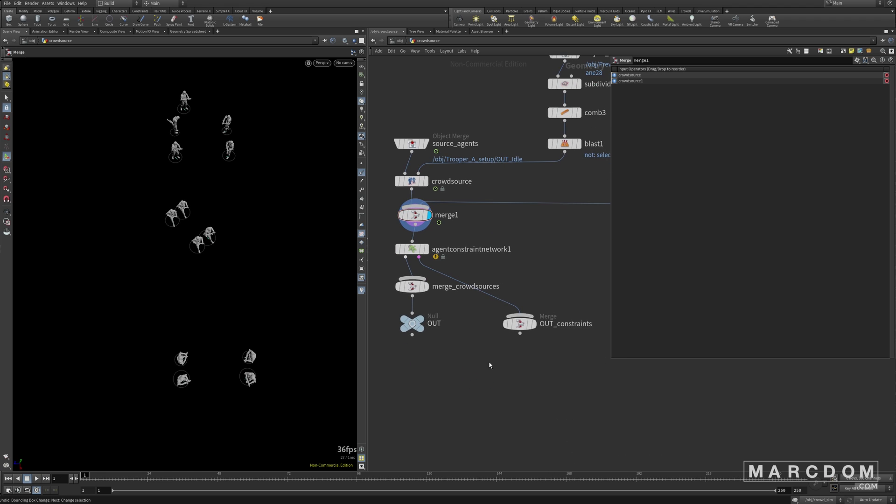
{"action": "mouse_move", "coordinate": [404, 251]}
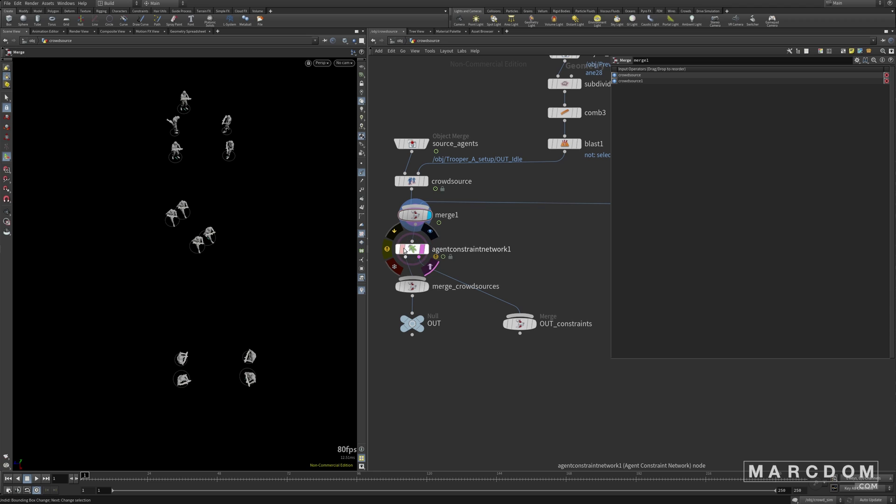
{"action": "left_click", "coordinate": [413, 251]}
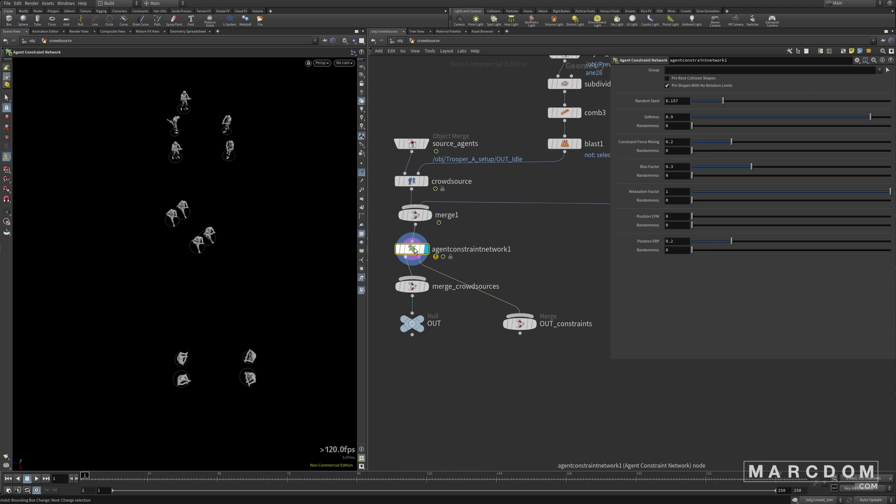
Return to object level, reopen crowdsource and look over the crowd_sim_import, filecache1 and agentunpack1 branch.
{"action": "key", "text": "u"}
{"action": "middle_click_drag", "start_coordinate": [436, 256], "coordinate": [452, 182]}
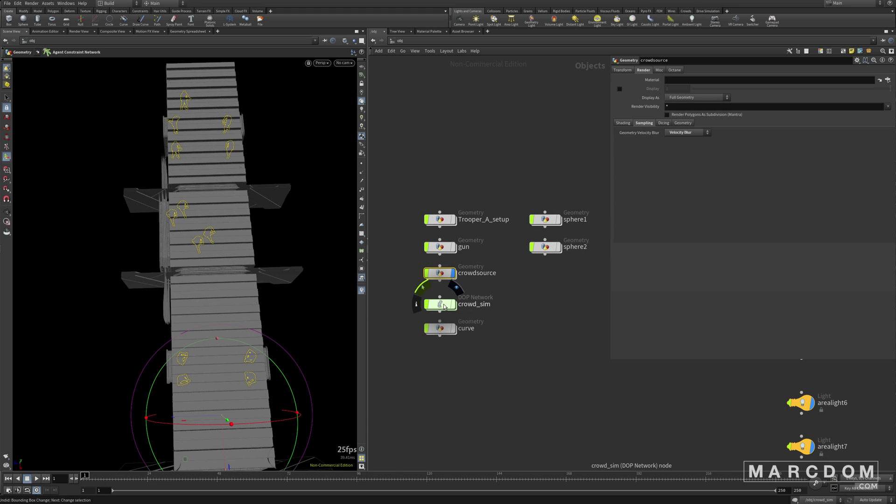
{"action": "double_click", "coordinate": [443, 274]}
{"action": "scroll", "coordinate": [490, 278], "scroll_direction": "down", "scroll_amount": 3}
{"action": "middle_click_drag", "start_coordinate": [493, 277], "coordinate": [493, 215]}
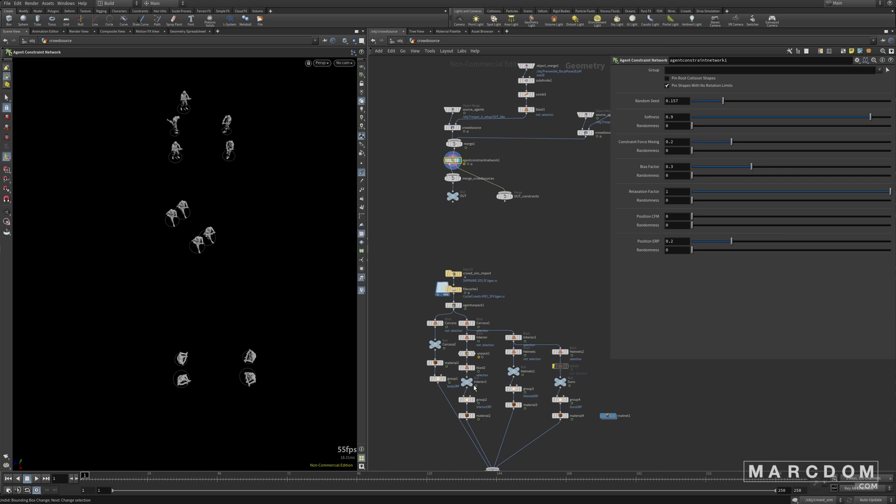
{"action": "scroll", "coordinate": [461, 274], "scroll_direction": "up", "scroll_amount": 3}
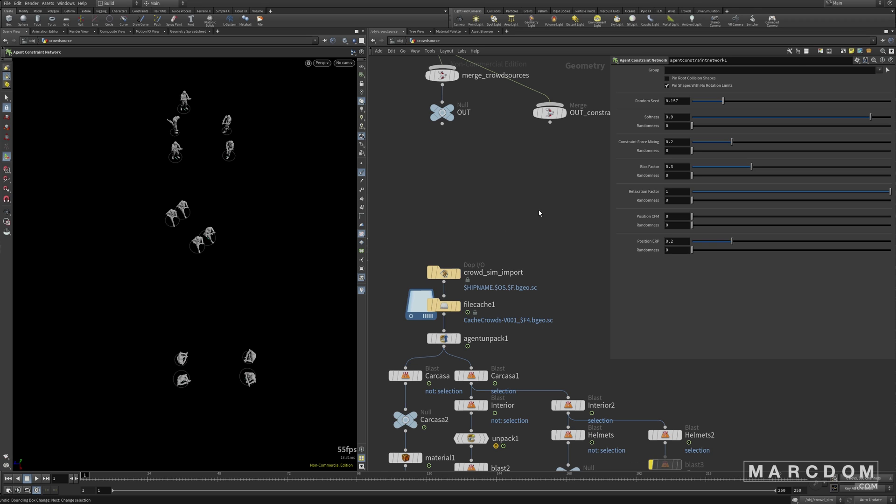
Open the crowd_sim DOP network and look over its crowd states, crowdsolver, transitions and bulletrbdsolver.
{"action": "key", "text": "u"}
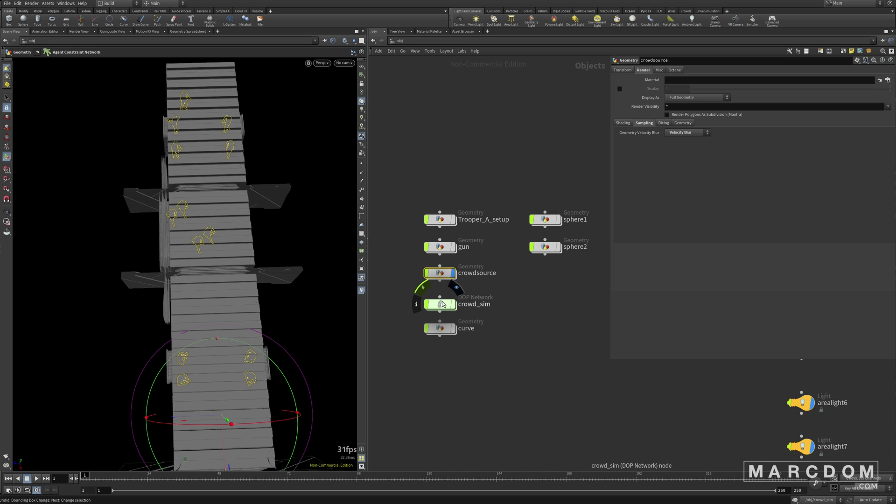
{"action": "key", "text": "i"}
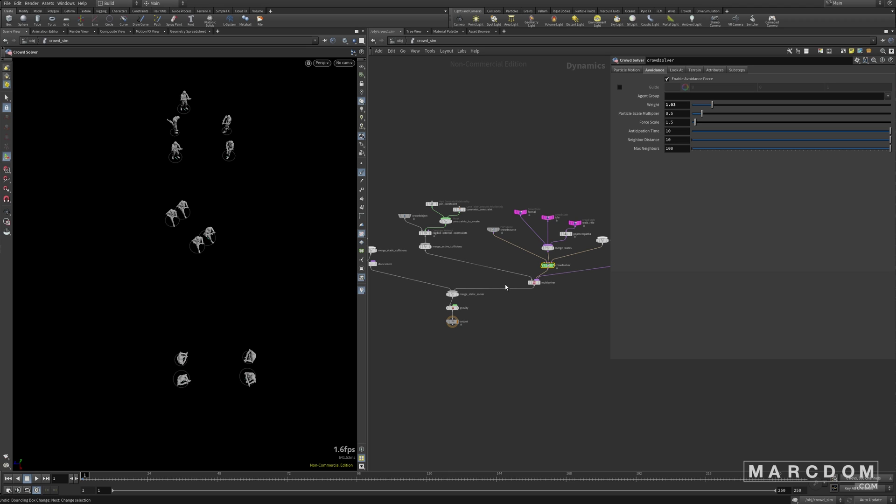
{"action": "middle_click_drag", "start_coordinate": [469, 278], "coordinate": [476, 260]}
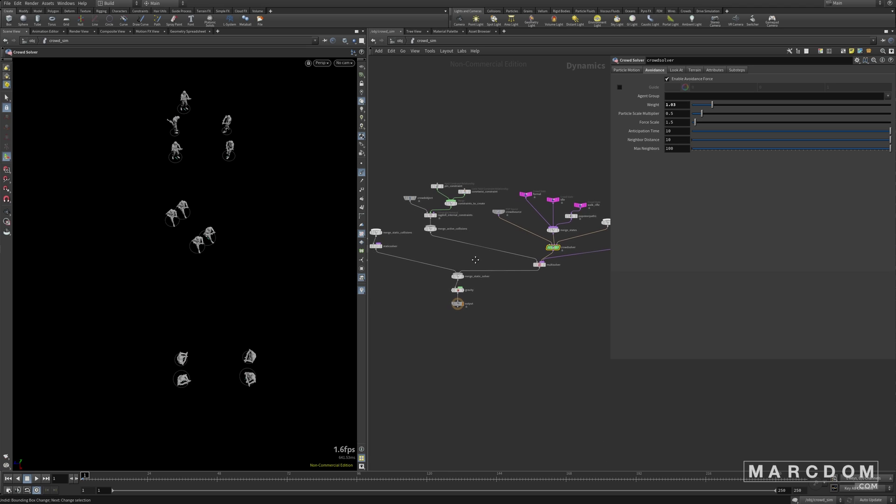
{"action": "middle_click_drag", "start_coordinate": [531, 270], "coordinate": [512, 283]}
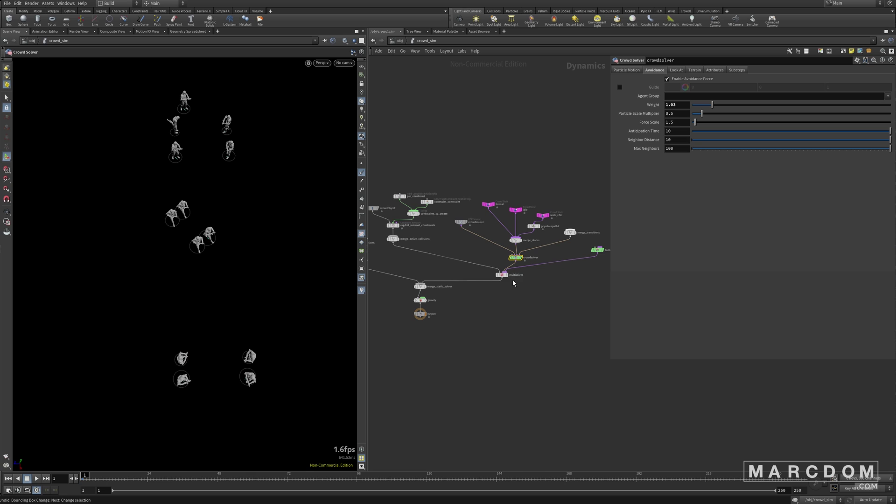
{"action": "scroll", "coordinate": [501, 252], "scroll_direction": "up", "scroll_amount": 5}
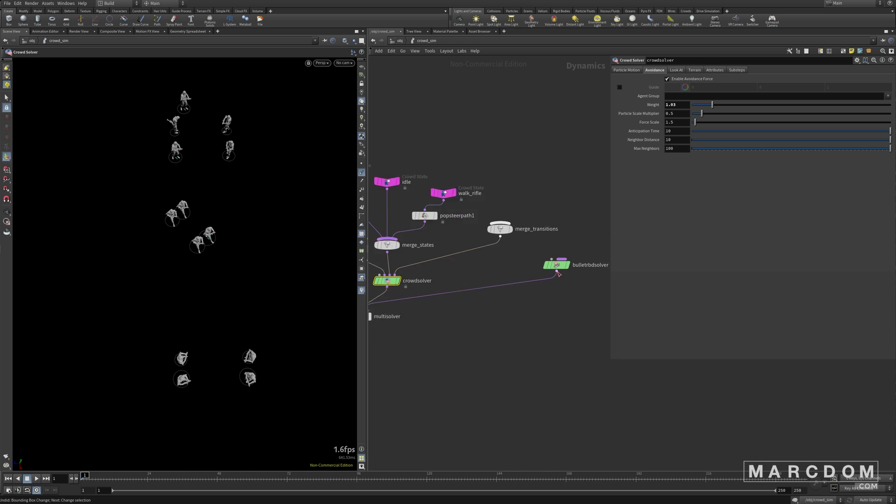
{"action": "scroll", "coordinate": [483, 335], "scroll_direction": "down", "scroll_amount": 3}
{"action": "middle_click_drag", "start_coordinate": [396, 303], "coordinate": [578, 298]}
Select the crowdobject and ragdoll constraint nodes together to point out that branch, then clear the selection.
{"action": "left_click_drag", "start_coordinate": [415, 195], "coordinate": [519, 303]}
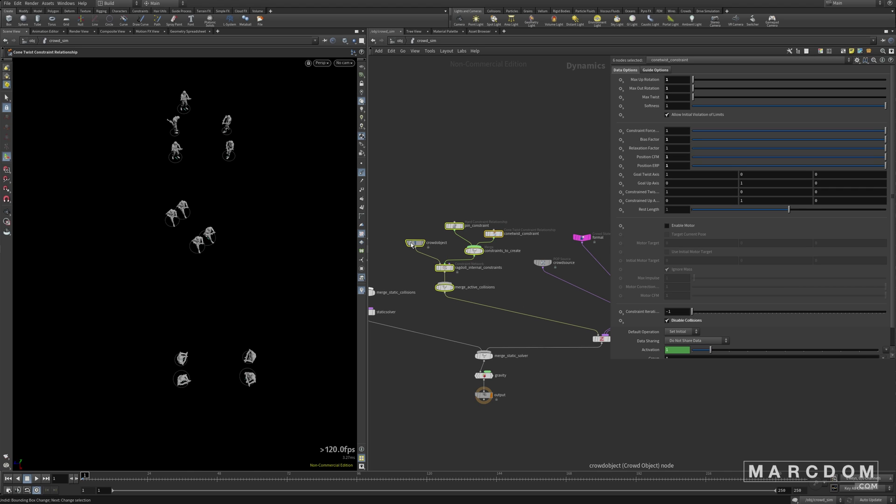
{"action": "left_click", "coordinate": [519, 301]}
{"action": "scroll", "coordinate": [519, 300], "scroll_direction": "down", "scroll_amount": 4}
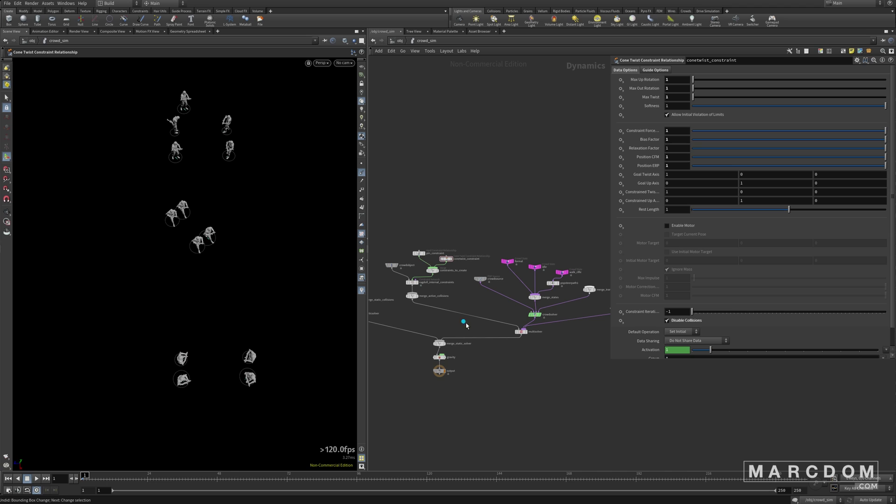
Examine the formal, idle and walk_rifle crowd states, checking their clip settings and the available playback types.
{"action": "middle_click_drag", "start_coordinate": [443, 317], "coordinate": [416, 321]}
{"action": "scroll", "coordinate": [416, 320], "scroll_direction": "up", "scroll_amount": 2}
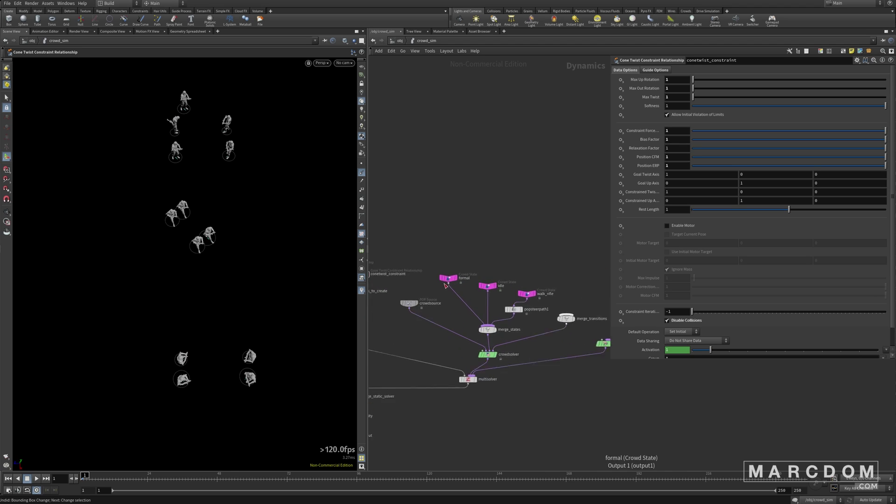
{"action": "scroll", "coordinate": [446, 285], "scroll_direction": "up", "scroll_amount": 2}
{"action": "left_click", "coordinate": [447, 279]}
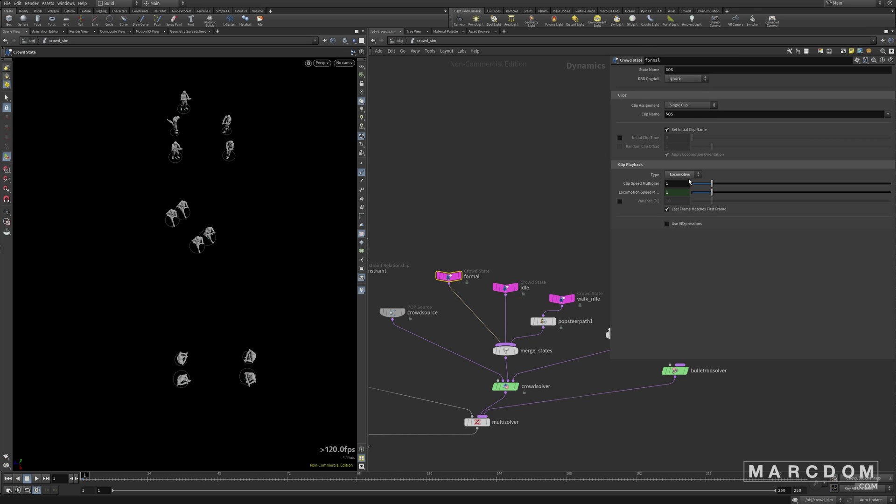
{"action": "left_click", "coordinate": [457, 237]}
{"action": "left_click_drag", "start_coordinate": [534, 253], "coordinate": [516, 302]}
{"action": "left_click_drag", "start_coordinate": [594, 263], "coordinate": [566, 301]}
{"action": "left_click", "coordinate": [691, 175]}
{"action": "left_click", "coordinate": [687, 185]}
{"action": "middle_click_drag", "start_coordinate": [557, 260], "coordinate": [529, 211]}
{"action": "left_click", "coordinate": [528, 219]}
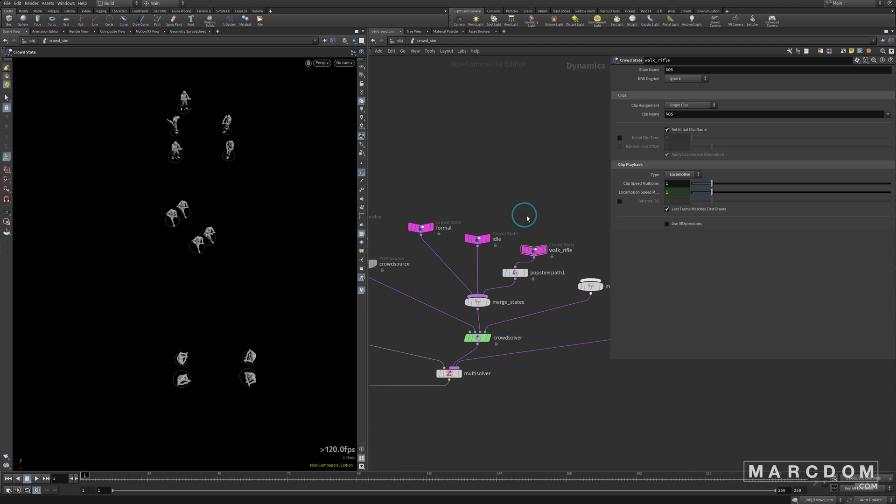
Play back the crowd simulation to watch the idle and walking agents, and return to frame 1.
{"action": "left_click", "coordinate": [220, 309]}
{"action": "key", "text": "Up"}
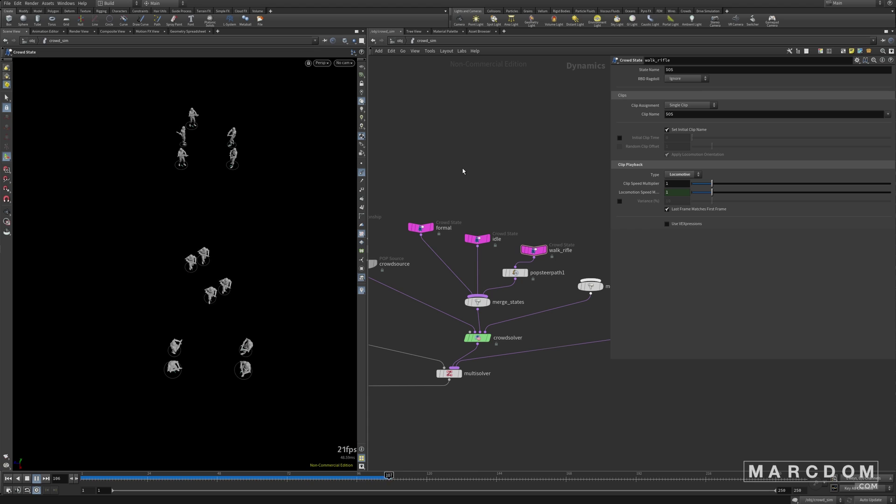
{"action": "key", "text": "ctrl+Up"}
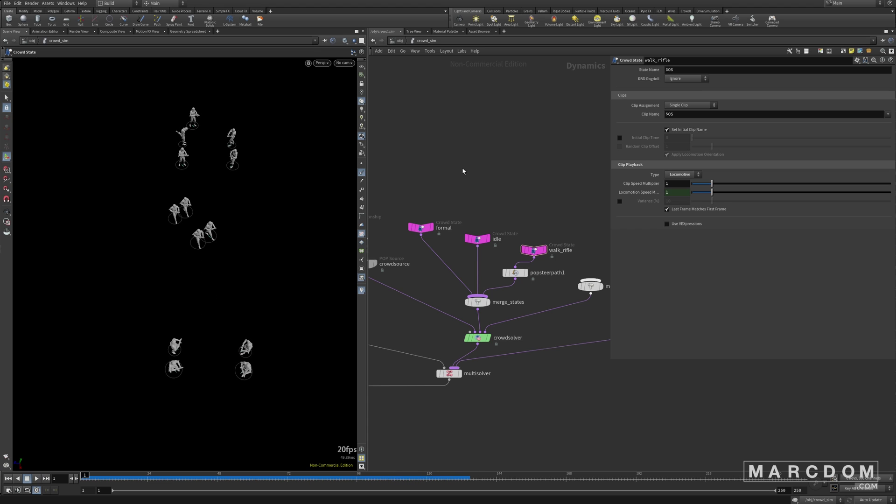
Examine popsteerpath1's settings and align the node directly beneath walk_rifle.
{"action": "middle_click_drag", "start_coordinate": [501, 264], "coordinate": [497, 184]}
{"action": "left_click", "coordinate": [511, 193]}
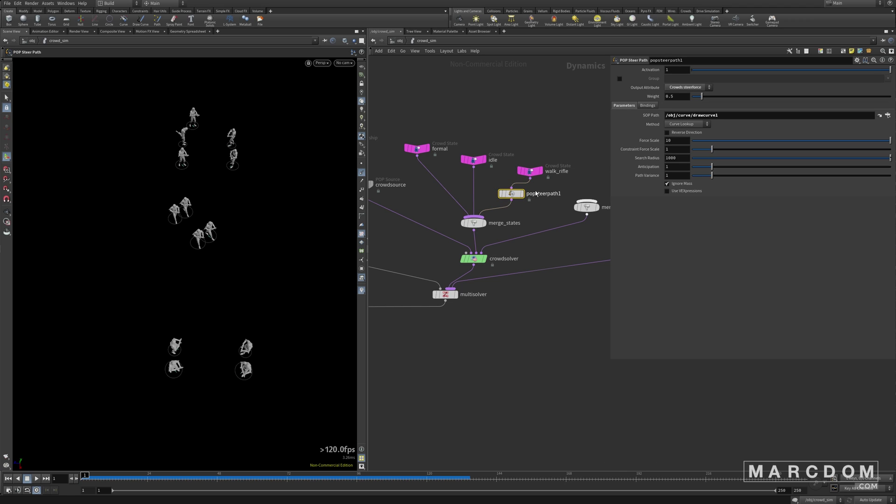
{"action": "left_click_drag", "start_coordinate": [511, 194], "coordinate": [532, 195]}
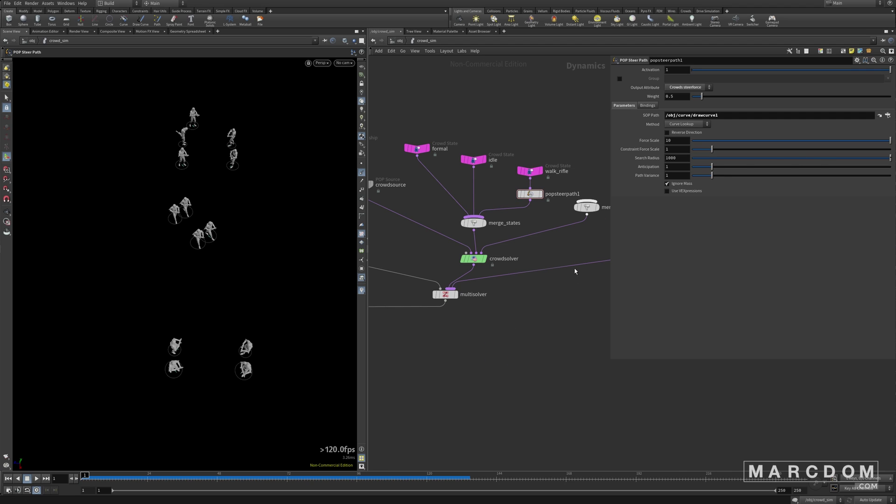
Open the curve object, examine the drawcurve1 walking path in the viewport and return to crowd_sim.
{"action": "key", "text": "u"}
{"action": "left_click_drag", "start_coordinate": [440, 328], "coordinate": [440, 335]}
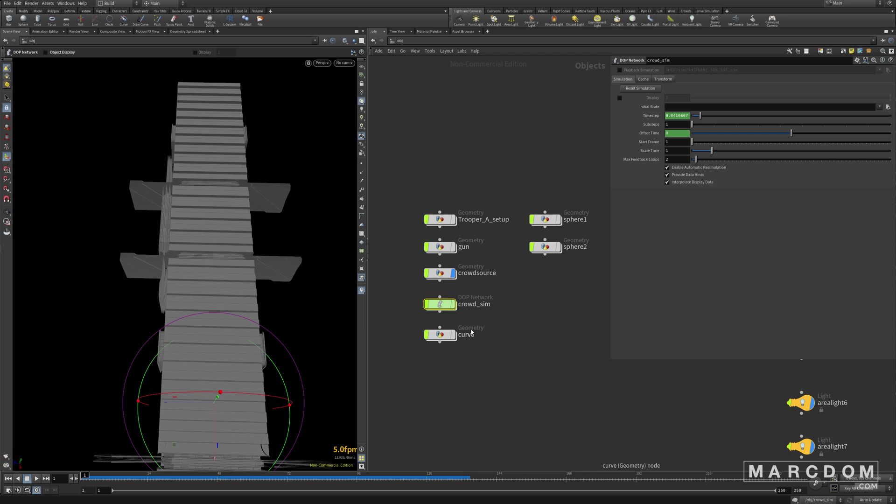
{"action": "double_click", "coordinate": [439, 334]}
{"action": "key", "text": "Escape"}
{"action": "mouse_move", "coordinate": [280, 340]}
{"action": "left_mouse_down"}
{"action": "mouse_move", "coordinate": [230, 314]}
{"action": "mouse_move", "coordinate": [300, 320]}
{"action": "mouse_move", "coordinate": [266, 333]}
{"action": "left_mouse_up"}
{"action": "middle_click_drag", "start_coordinate": [266, 333], "coordinate": [212, 298], "text": "alt"}
{"action": "left_click_drag", "start_coordinate": [212, 298], "coordinate": [198, 312], "text": "alt"}
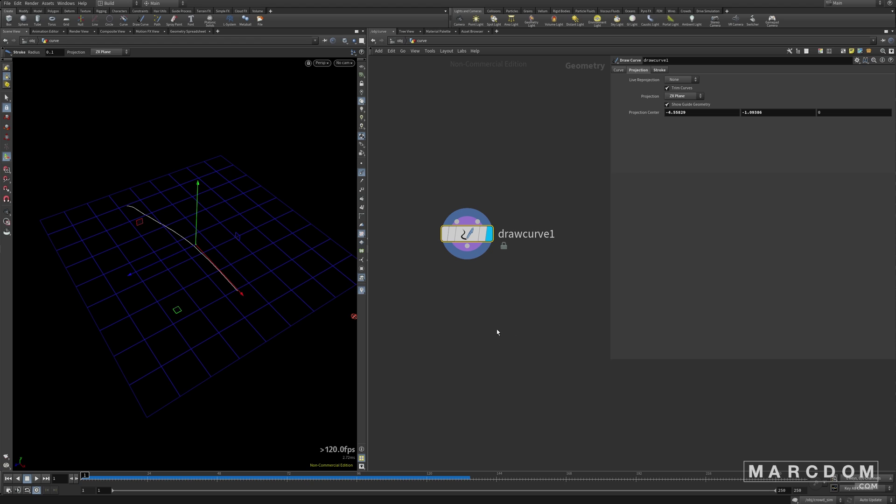
{"action": "key", "text": "u"}
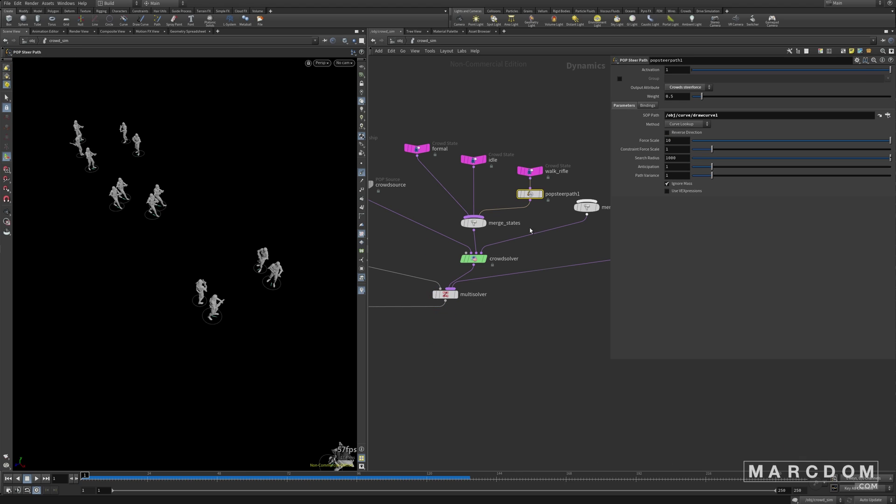
Highlight popsteerpath1's SOP Path to drawcurve1 and check how the node connects to the walk_rifle state.
{"action": "double_click", "coordinate": [728, 115]}
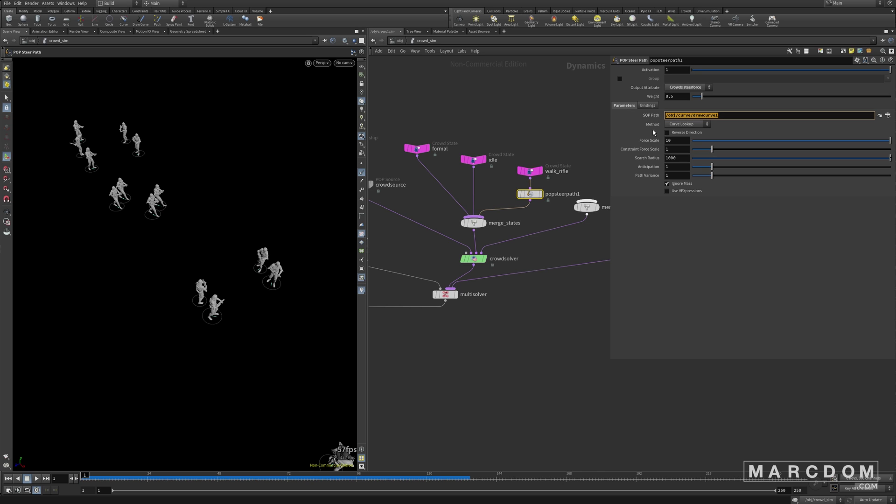
{"action": "left_click_drag", "start_coordinate": [557, 122], "coordinate": [531, 178]}
{"action": "mouse_move", "coordinate": [531, 196]}
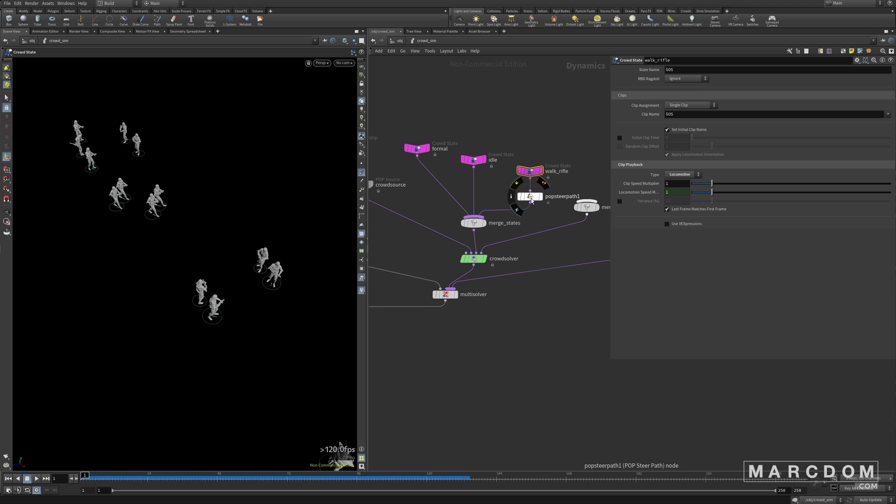
{"action": "left_click", "coordinate": [531, 198]}
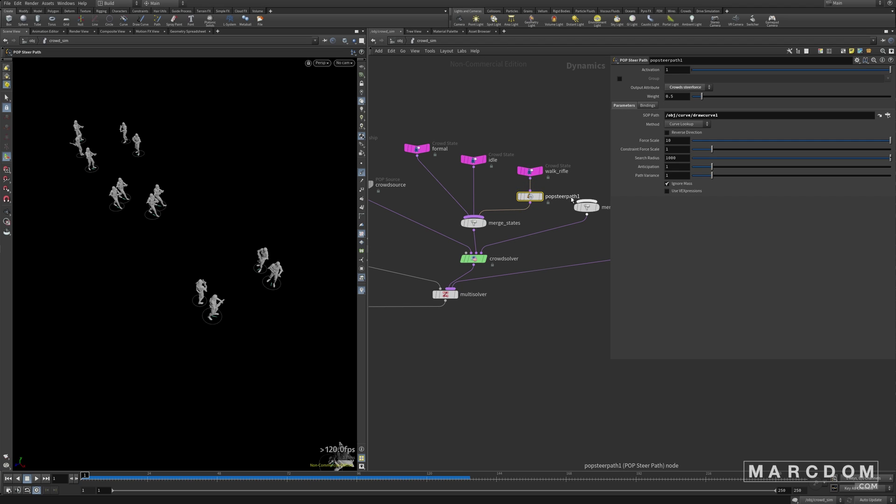
Play the simulation twice to watch the walking agents follow the steering path, ending back at frame 1.
{"action": "key", "text": "Up"}
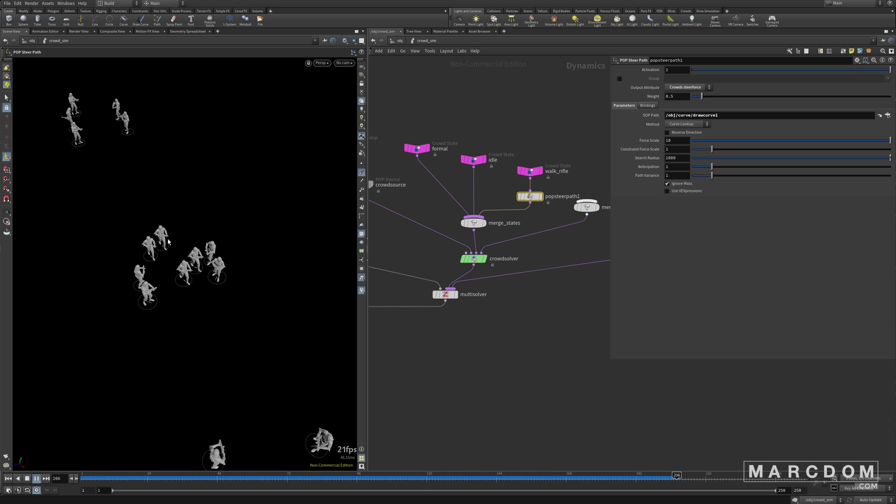
{"action": "key", "text": "ctrl+Up"}
{"action": "key", "text": "Up"}
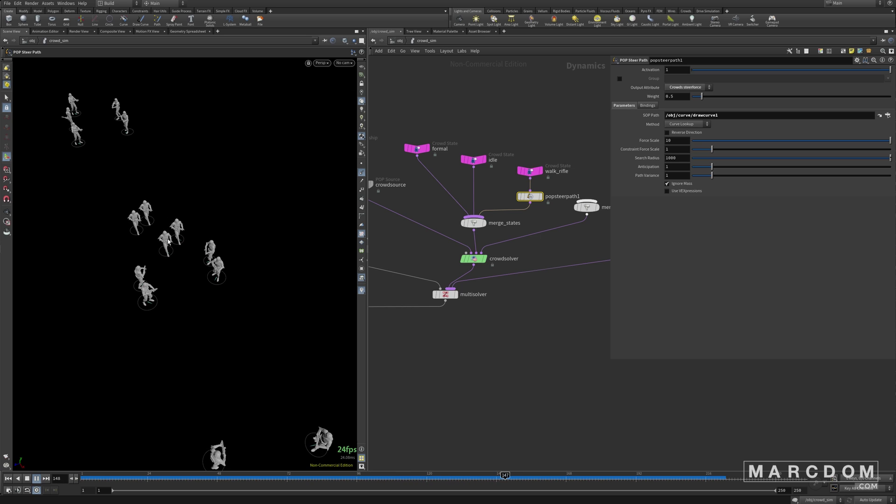
{"action": "key", "text": "ctrl+Up"}
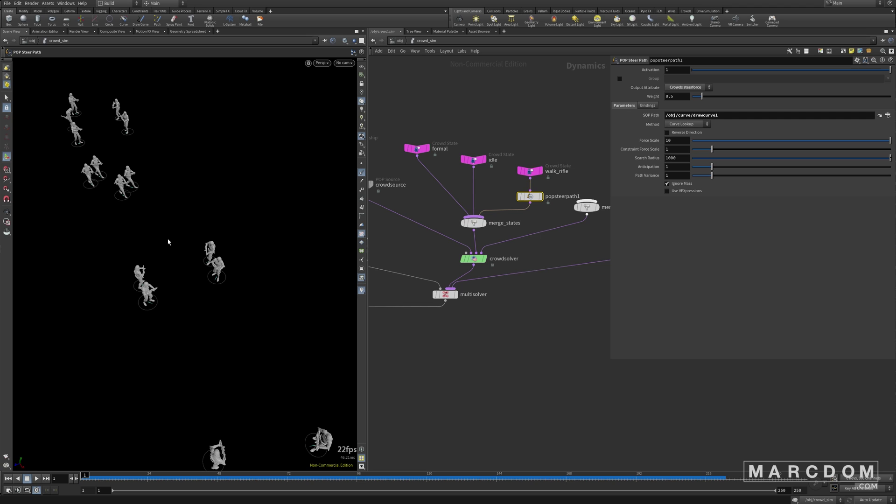
Return to object level and view the stormtroopers inside the corridor environment at eye level.
{"action": "left_click", "coordinate": [455, 354]}
{"action": "middle_click_drag", "start_coordinate": [484, 369], "coordinate": [487, 347]}
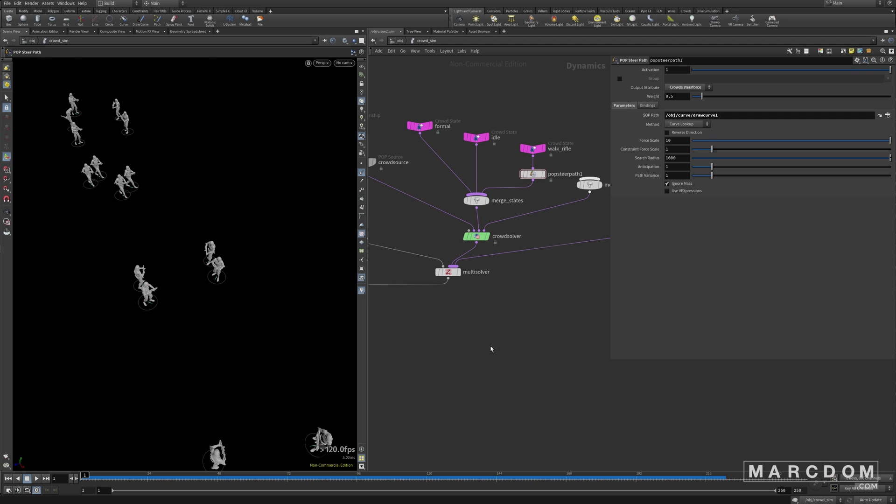
{"action": "key", "text": "u"}
{"action": "left_click_drag", "start_coordinate": [274, 390], "coordinate": [124, 290], "text": "alt"}
{"action": "right_click_drag", "start_coordinate": [123, 290], "coordinate": [242, 256], "text": "alt"}
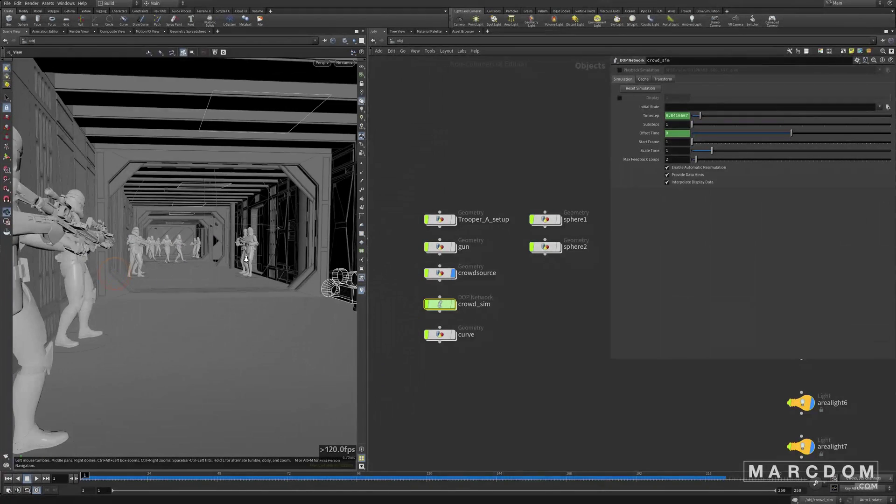
{"action": "middle_click_drag", "start_coordinate": [236, 259], "coordinate": [204, 274], "text": "alt"}
{"action": "middle_click_drag", "start_coordinate": [539, 364], "coordinate": [515, 325]}
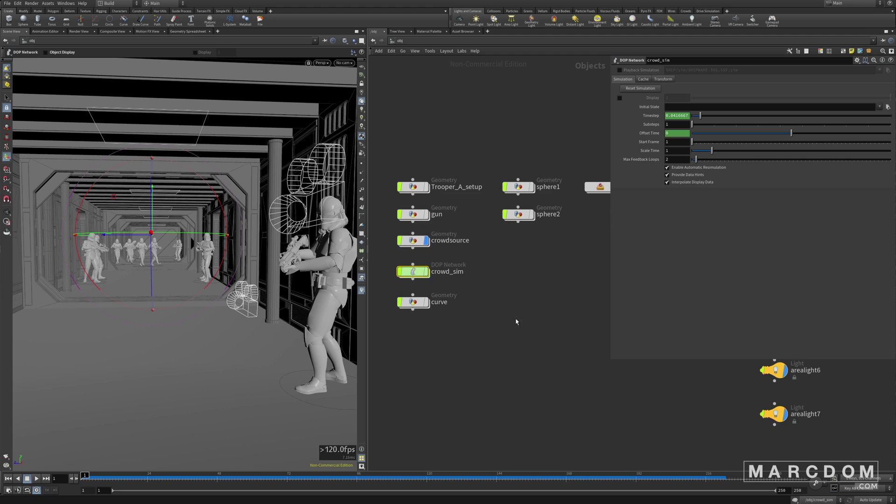
Open crowdsource, select crowd_sim_import and highlight its DOP Network path /obj/crowd_sim.
{"action": "double_click", "coordinate": [416, 241]}
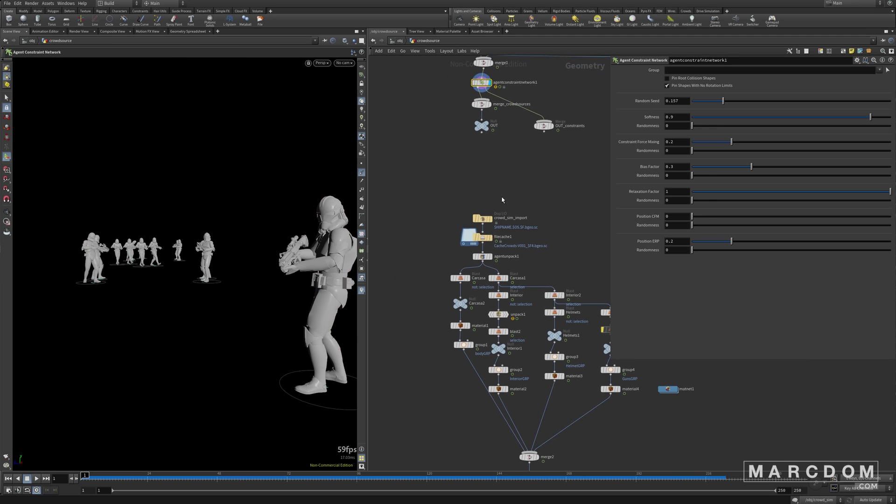
{"action": "scroll", "coordinate": [481, 220], "scroll_direction": "up", "scroll_amount": 3}
{"action": "left_click", "coordinate": [480, 221]}
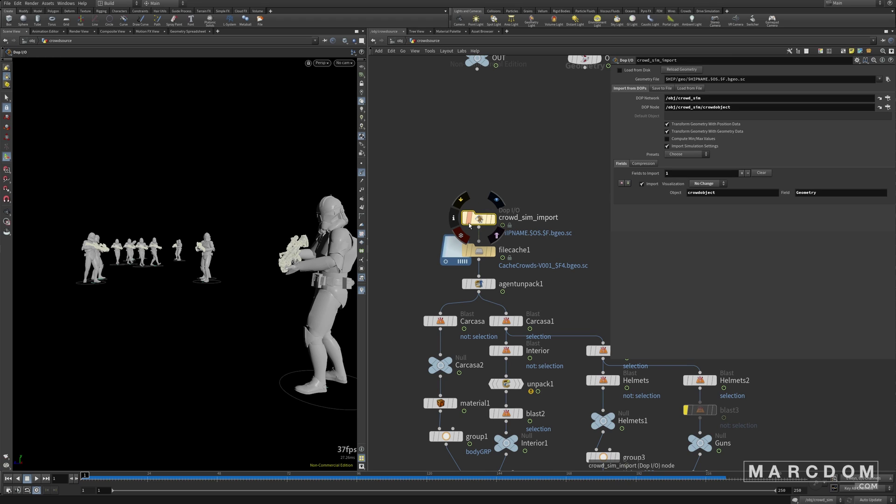
{"action": "left_click_drag", "start_coordinate": [706, 98], "coordinate": [666, 99]}
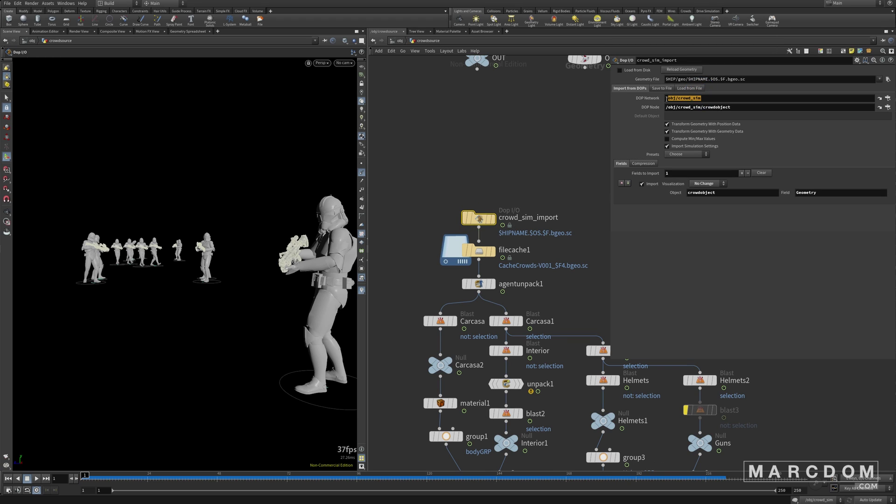
Highlight crowd_sim_import's DOP Node path to crowdobject, its Object name crowdobject and its Geometry field.
{"action": "left_click_drag", "start_coordinate": [736, 108], "coordinate": [654, 113]}
{"action": "left_click_drag", "start_coordinate": [736, 106], "coordinate": [700, 109]}
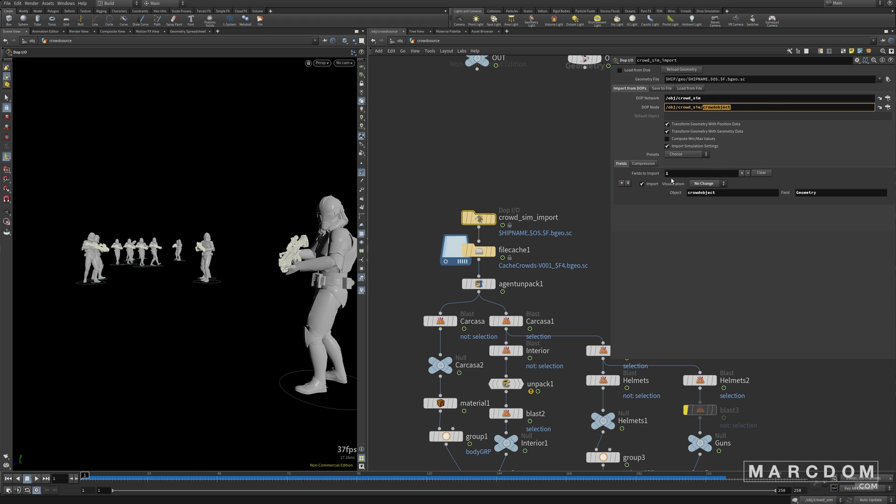
{"action": "double_click", "coordinate": [722, 194]}
{"action": "double_click", "coordinate": [820, 194]}
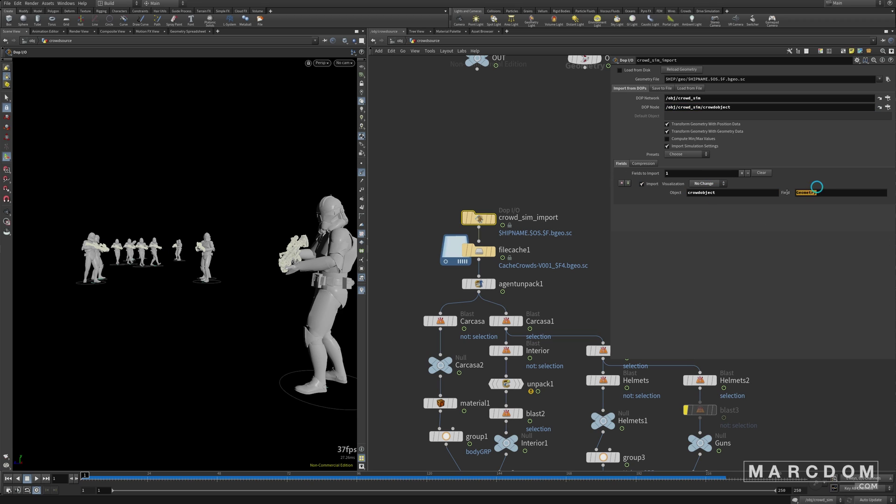
Select filecache1 below the import node and check its cache path and save settings.
{"action": "middle_click_drag", "start_coordinate": [532, 167], "coordinate": [503, 127]}
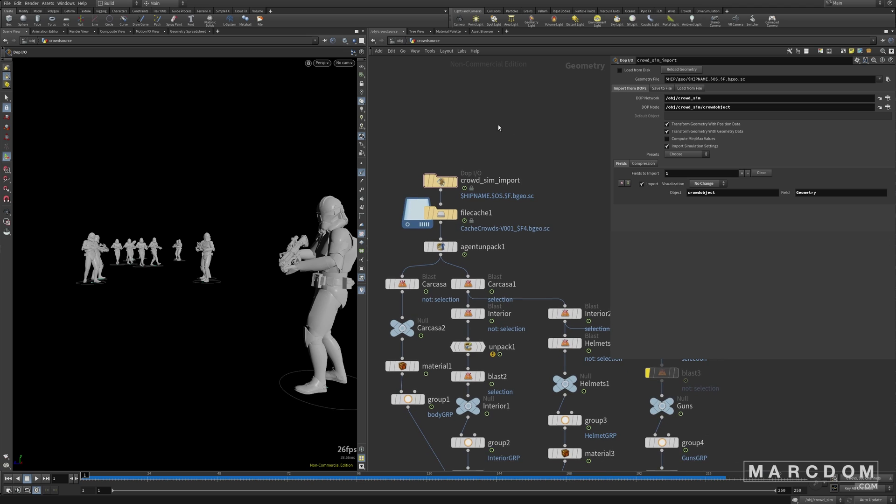
{"action": "middle_click_drag", "start_coordinate": [446, 216], "coordinate": [459, 176]}
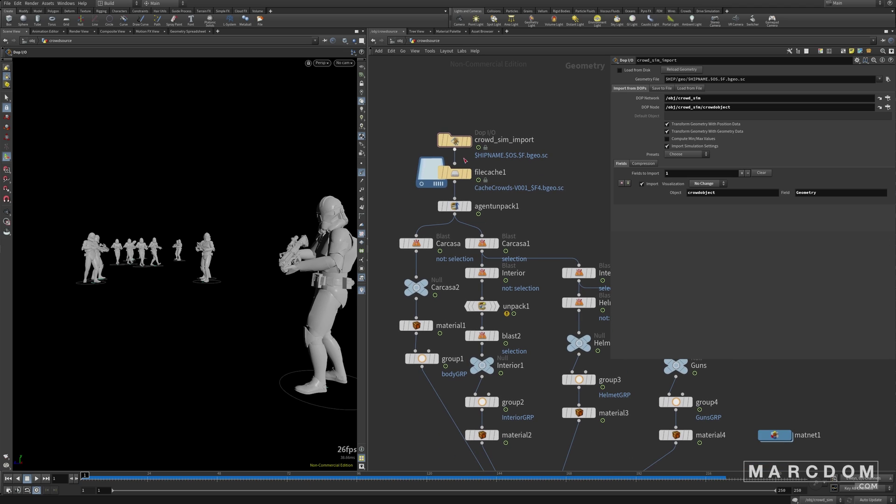
{"action": "left_click", "coordinate": [460, 175]}
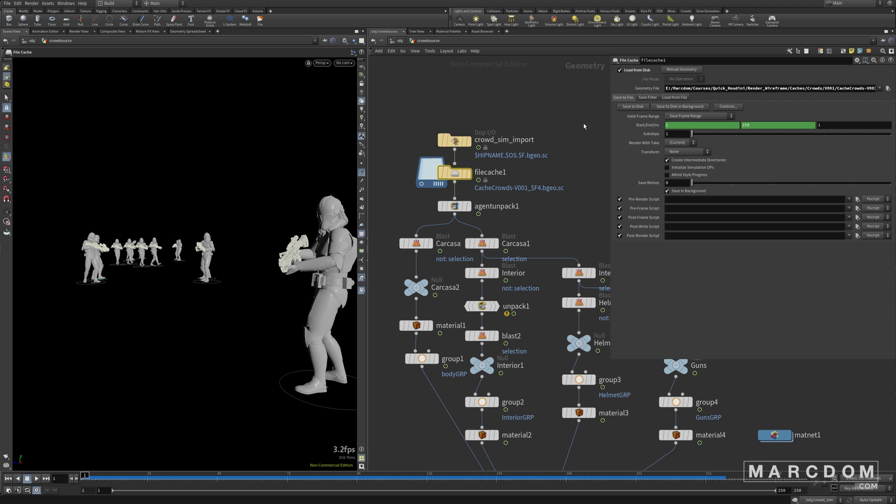
Examine the Carcasa, Interior, Helmets and Guns branches that split from agentunpack1 and run down to merge2.
{"action": "key", "text": "h"}
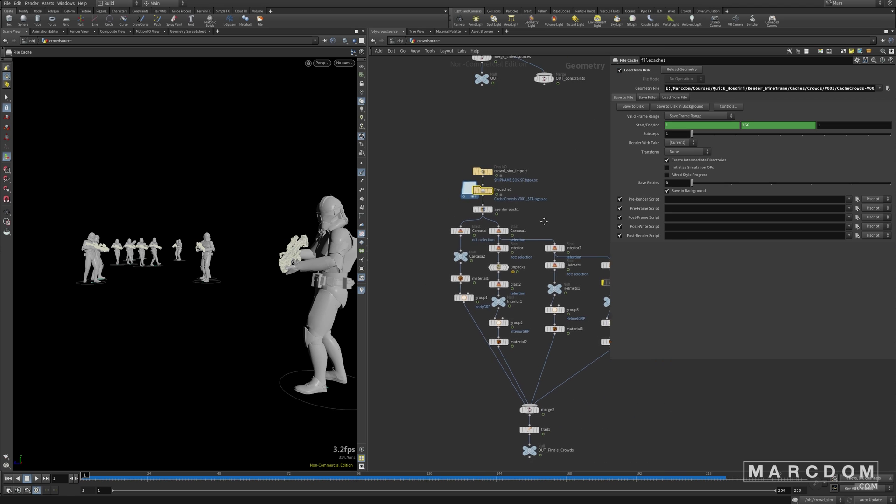
{"action": "scroll", "coordinate": [497, 199], "scroll_direction": "down", "scroll_amount": 2}
{"action": "left_click_drag", "start_coordinate": [405, 192], "coordinate": [418, 316]}
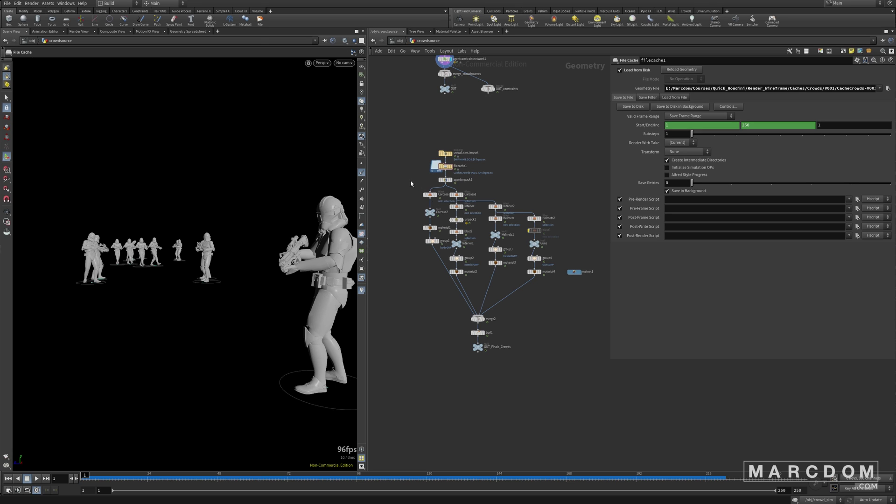
{"action": "mouse_move", "coordinate": [436, 214]}
{"action": "middle_click_drag", "start_coordinate": [405, 227], "coordinate": [400, 284]}
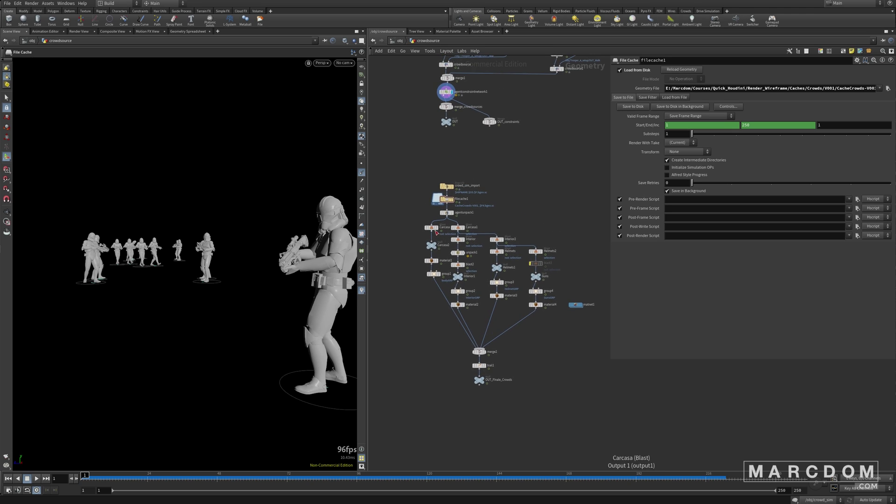
{"action": "scroll", "coordinate": [439, 231], "scroll_direction": "up", "scroll_amount": 3}
{"action": "key", "text": "Escape"}
{"action": "left_click_drag", "start_coordinate": [234, 260], "coordinate": [188, 272]}
{"action": "key", "text": "Return"}
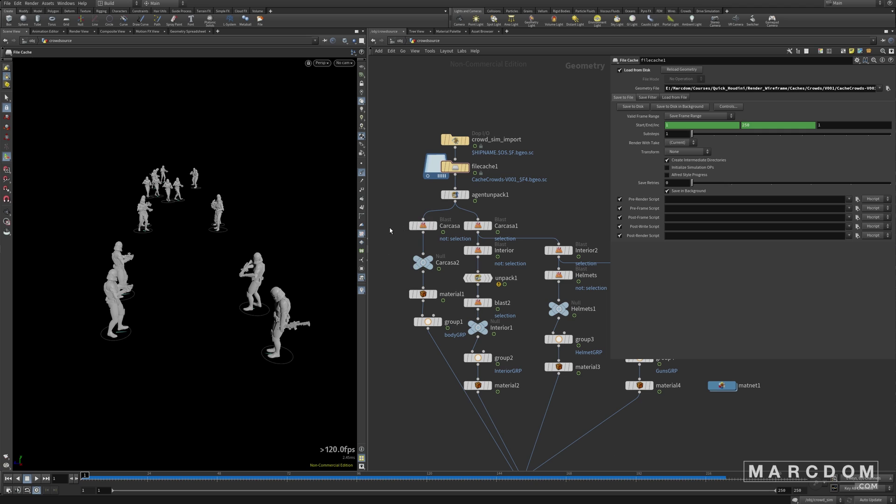
{"action": "middle_click_drag", "start_coordinate": [497, 220], "coordinate": [452, 207]}
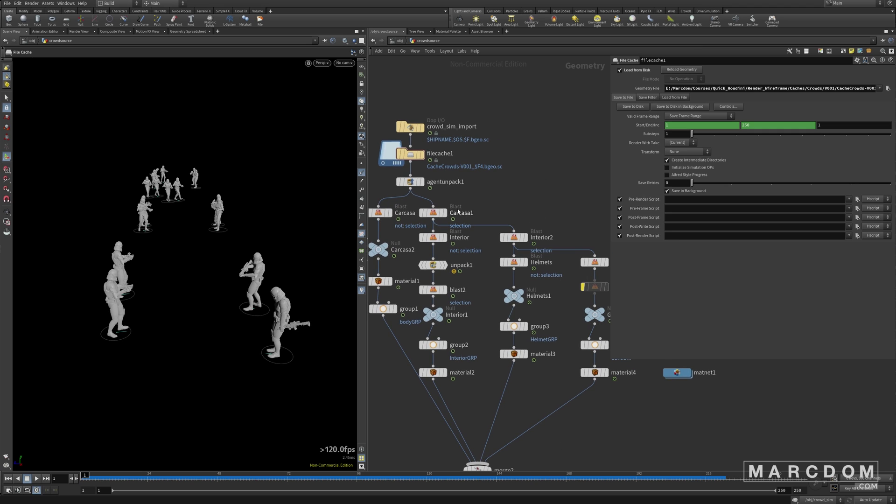
{"action": "middle_click_drag", "start_coordinate": [582, 220], "coordinate": [579, 133]}
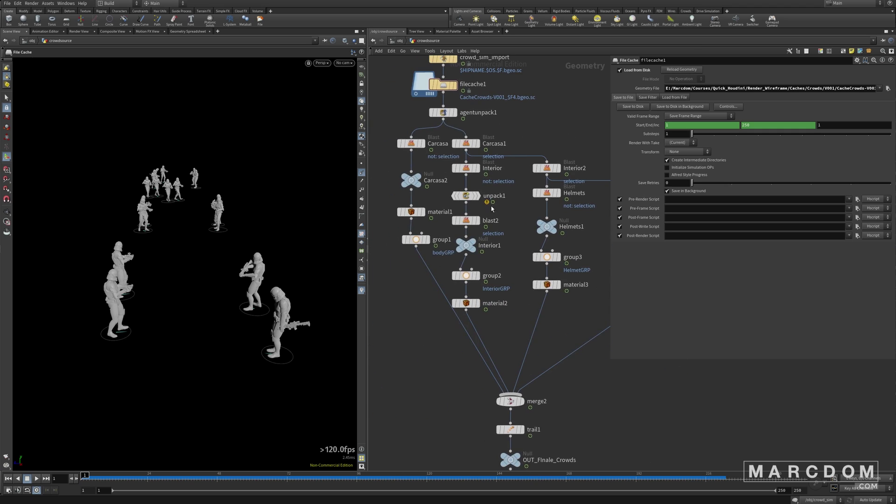
{"action": "mouse_move", "coordinate": [412, 213]}
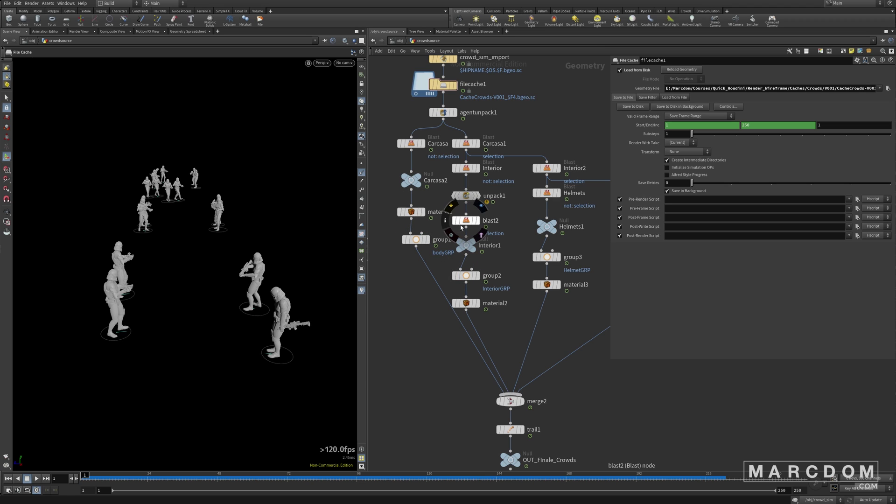
Select material2, material3 and material4 in turn to check the material assigned to each body part branch.
{"action": "left_click", "coordinate": [465, 304]}
{"action": "left_click", "coordinate": [548, 284]}
{"action": "middle_click_drag", "start_coordinate": [568, 328], "coordinate": [466, 318]}
{"action": "left_click", "coordinate": [527, 294]}
{"action": "middle_click_drag", "start_coordinate": [432, 408], "coordinate": [484, 355]}
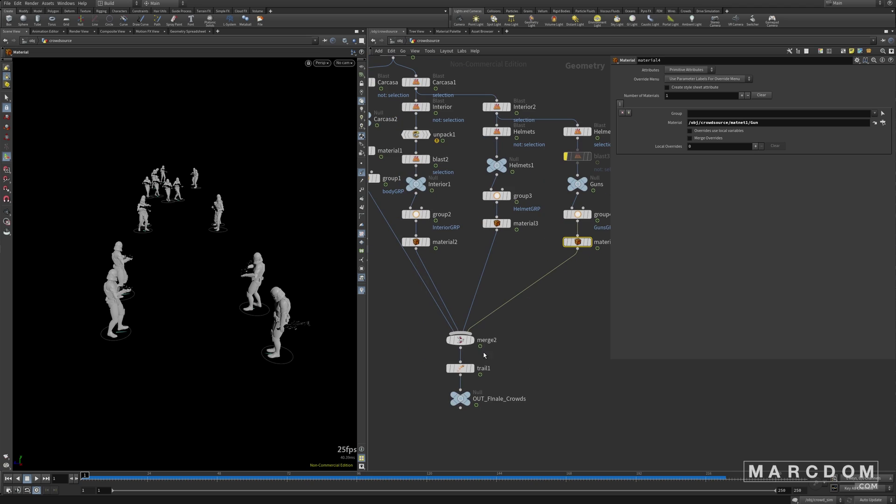
Display merge2, hide the normals overlay in the viewport and view the merged troopers from the front.
{"action": "left_click", "coordinate": [473, 330]}
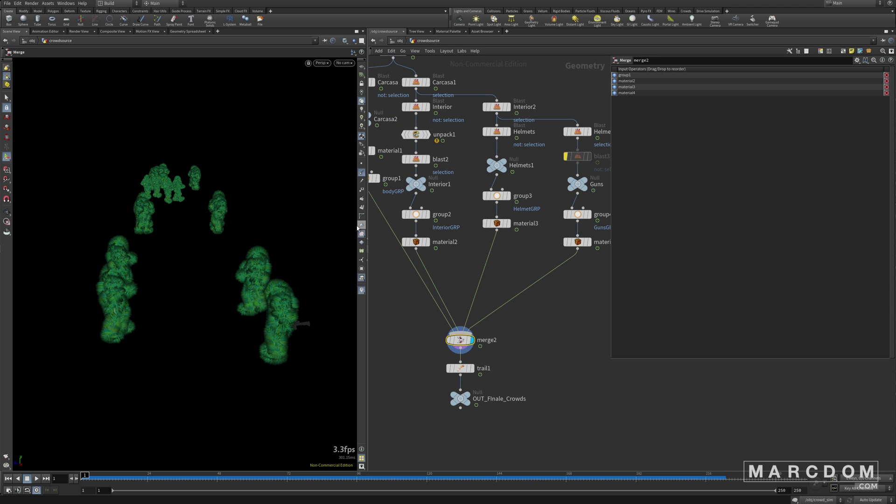
{"action": "left_click", "coordinate": [360, 176]}
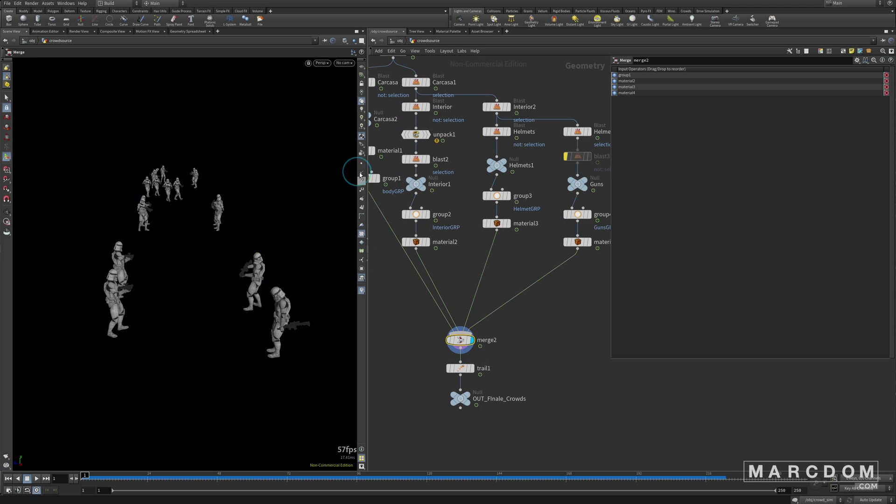
{"action": "key", "text": "Escape"}
{"action": "left_click_drag", "start_coordinate": [242, 317], "coordinate": [352, 217]}
{"action": "left_click_drag", "start_coordinate": [203, 202], "coordinate": [179, 337]}
{"action": "right_click_drag", "start_coordinate": [178, 340], "coordinate": [212, 374]}
{"action": "middle_click_drag", "start_coordinate": [211, 373], "coordinate": [151, 292]}
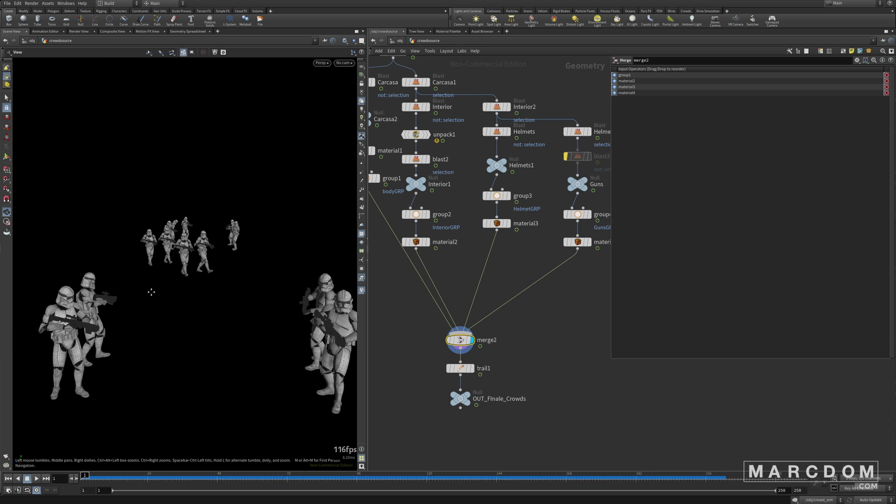
{"action": "left_click_drag", "start_coordinate": [151, 292], "coordinate": [252, 330]}
Display trail1 and check its Compute Velocity settings.
{"action": "scroll", "coordinate": [554, 334], "scroll_direction": "down", "scroll_amount": 5}
{"action": "scroll", "coordinate": [447, 345], "scroll_direction": "up", "scroll_amount": 8}
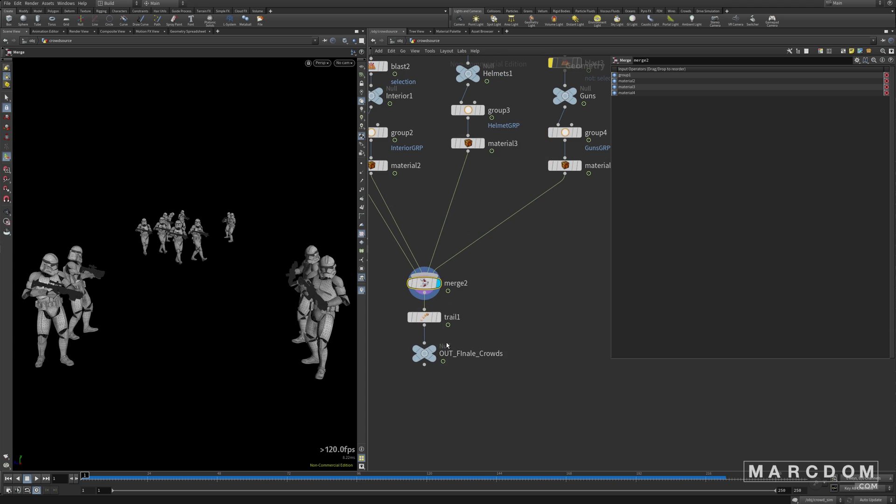
{"action": "left_click", "coordinate": [438, 318]}
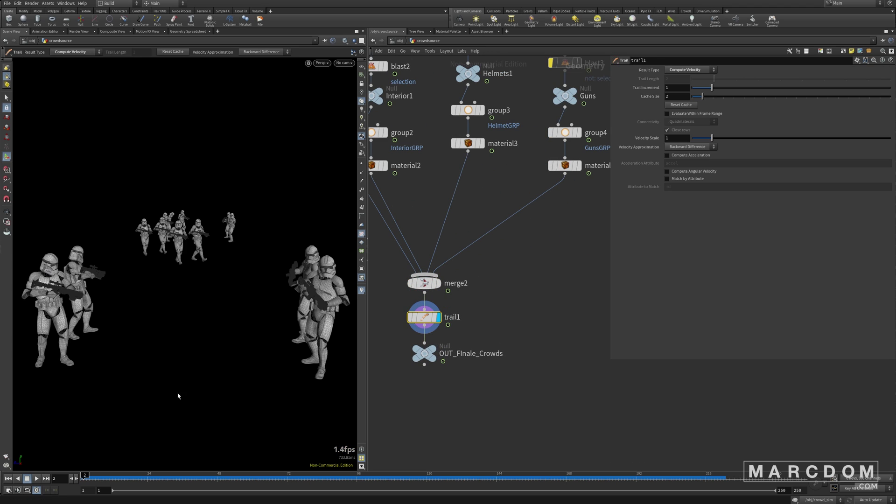
Open matnet1, look over the shaders inside it and return to the crowdsource network.
{"action": "scroll", "coordinate": [483, 270], "scroll_direction": "down", "scroll_amount": 5}
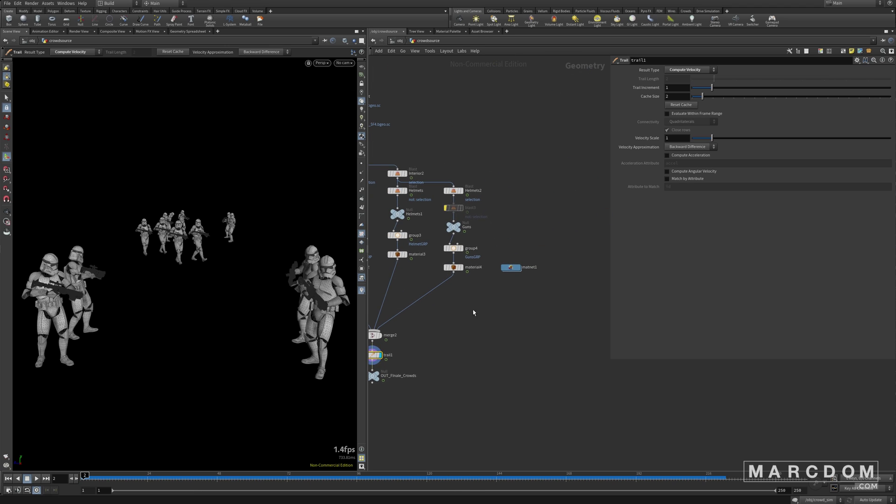
{"action": "double_click", "coordinate": [512, 268]}
{"action": "left_click_drag", "start_coordinate": [410, 139], "coordinate": [584, 351]}
{"action": "left_click", "coordinate": [491, 421]}
{"action": "key", "text": "u"}
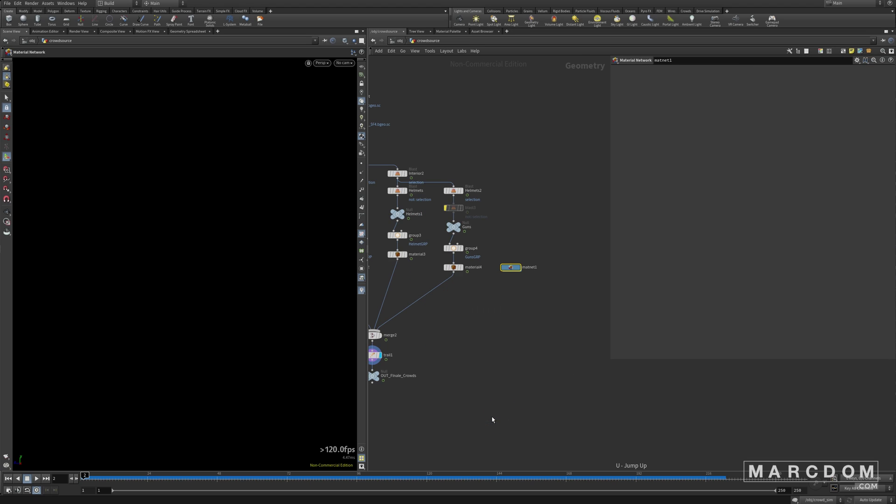
Return to object level, deselect crowdsource and view the finished troopers inside the corridor.
{"action": "key", "text": "u"}
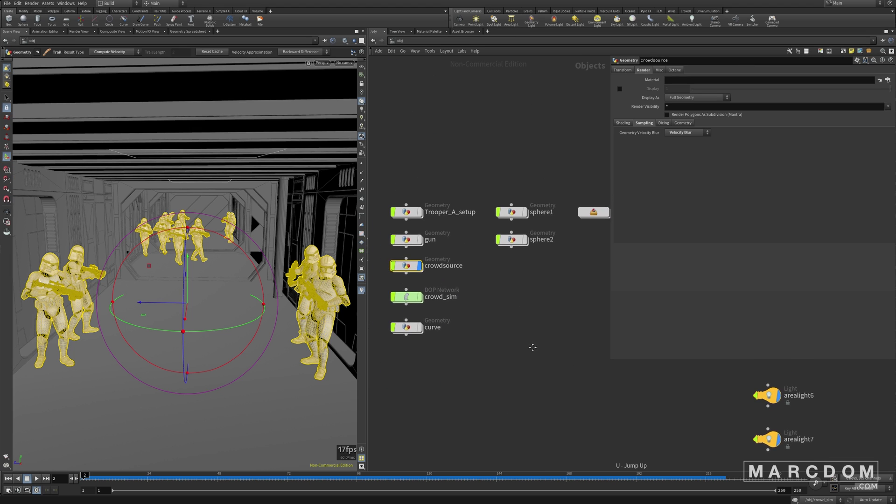
{"action": "middle_click_drag", "start_coordinate": [542, 320], "coordinate": [569, 297]}
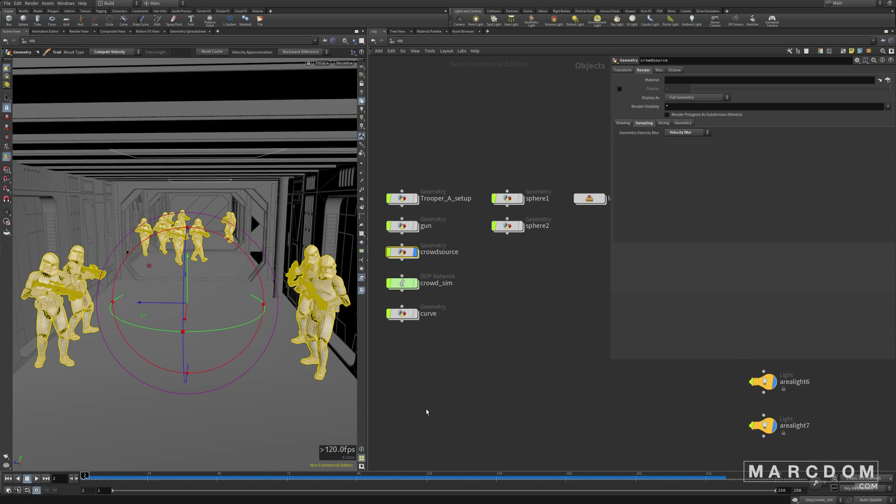
{"action": "left_click", "coordinate": [447, 398]}
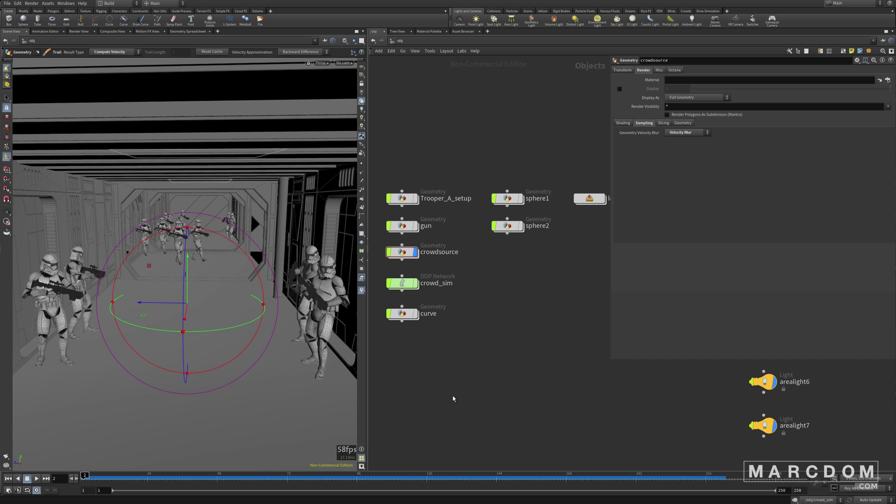
{"action": "key", "text": "Escape"}
{"action": "left_click_drag", "start_coordinate": [243, 407], "coordinate": [238, 392], "text": "alt"}
{"action": "middle_click_drag", "start_coordinate": [238, 392], "coordinate": [222, 358], "text": "alt"}
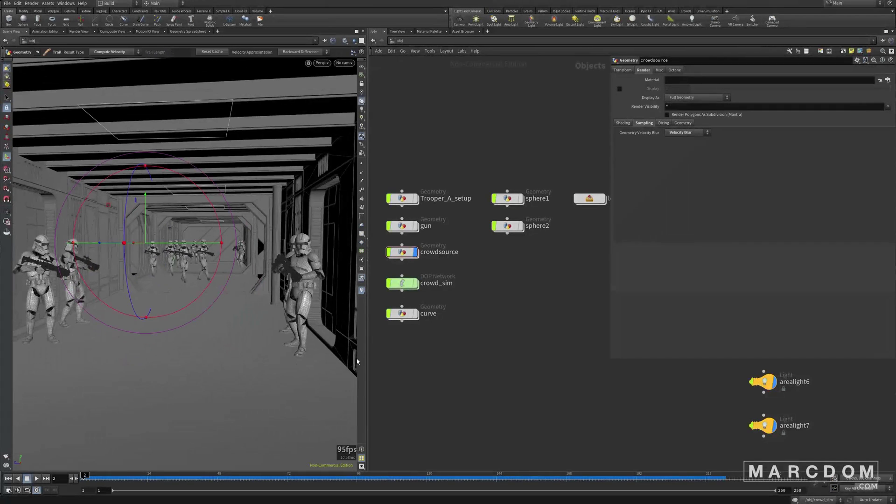
Select the PreviewSet_fbx subnetwork holding the corridor environment and open it, framing all its nodes.
{"action": "scroll", "coordinate": [517, 373], "scroll_direction": "down", "scroll_amount": 2}
{"action": "middle_click_drag", "start_coordinate": [585, 327], "coordinate": [455, 369]}
{"action": "scroll", "coordinate": [494, 297], "scroll_direction": "up", "scroll_amount": 2}
{"action": "scroll", "coordinate": [494, 297], "scroll_direction": "up", "scroll_amount": 1}
{"action": "left_click_drag", "start_coordinate": [538, 232], "coordinate": [473, 311]}
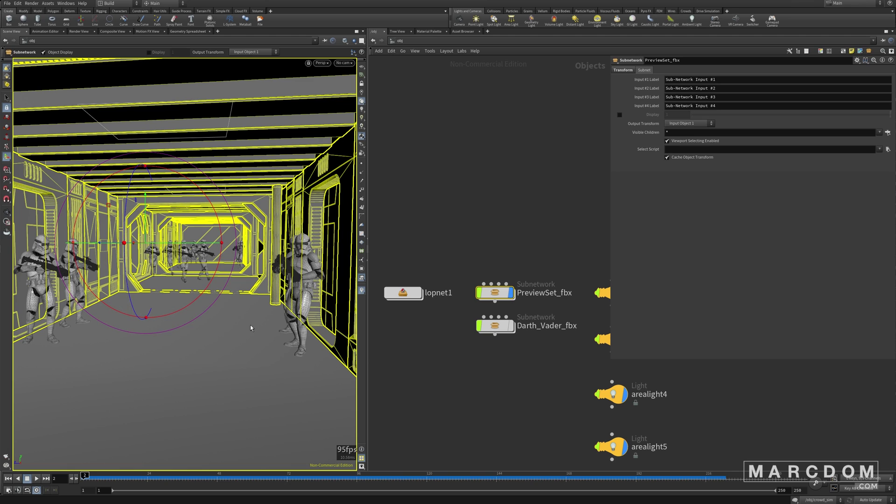
{"action": "double_click", "coordinate": [495, 293]}
{"action": "key", "text": "h"}
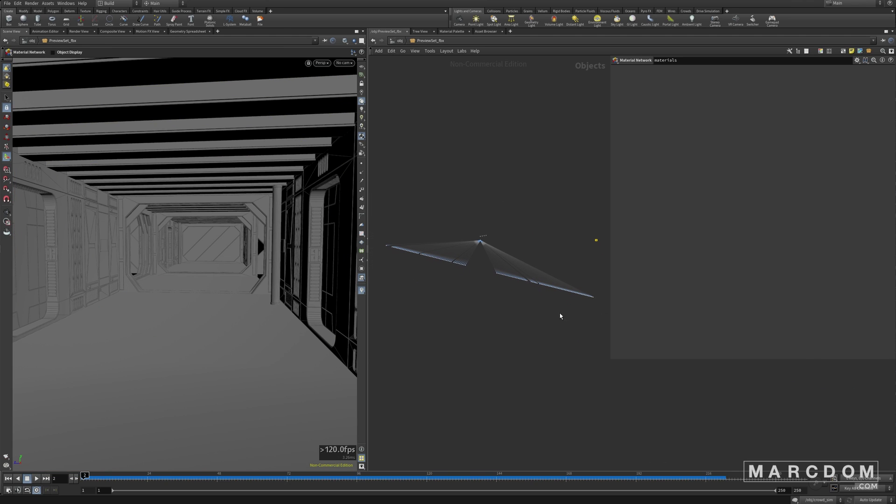
Select the pPlane28 floor geometry among the set pieces and show its render parameters.
{"action": "left_click_drag", "start_coordinate": [597, 316], "coordinate": [469, 350]}
{"action": "middle_click_drag", "start_coordinate": [497, 269], "coordinate": [482, 360]}
{"action": "scroll", "coordinate": [411, 327], "scroll_direction": "up", "scroll_amount": 10}
{"action": "scroll", "coordinate": [401, 323], "scroll_direction": "up", "scroll_amount": 2}
{"action": "left_click_drag", "start_coordinate": [517, 357], "coordinate": [476, 303]}
{"action": "left_click_drag", "start_coordinate": [524, 378], "coordinate": [472, 312]}
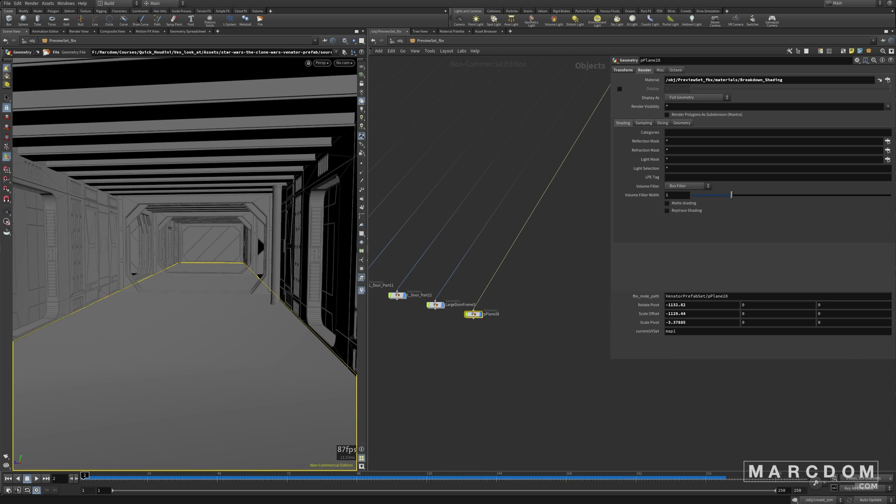
Highlight pPlane28's material path ending in Breakdown_Shading and jump to that shader.
{"action": "triple_click", "coordinate": [784, 80]}
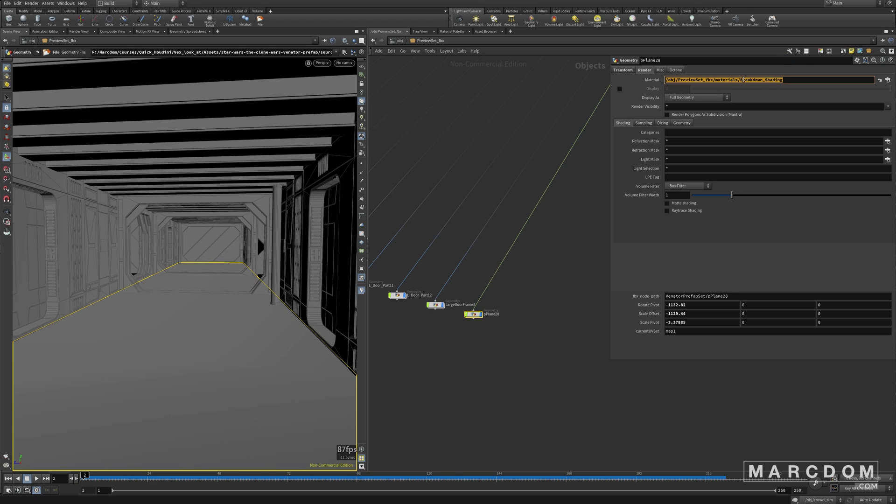
{"action": "double_click", "coordinate": [765, 80]}
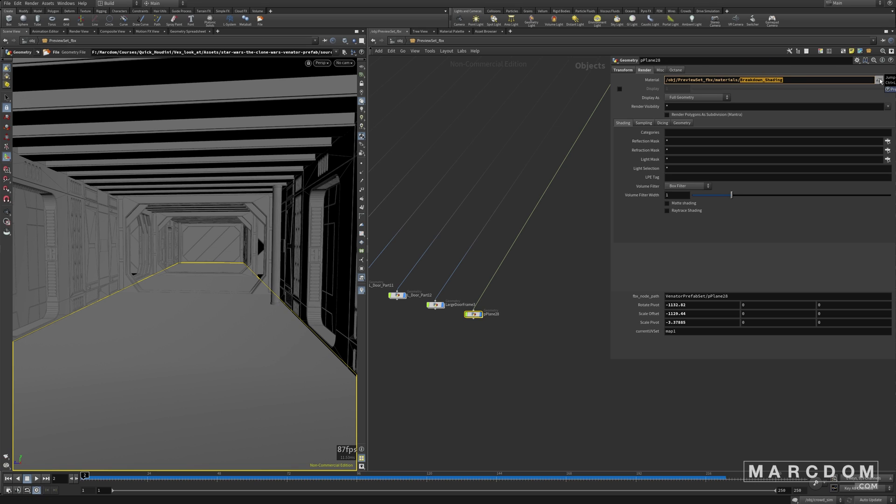
{"action": "left_click", "coordinate": [888, 79]}
{"action": "key", "text": "h"}
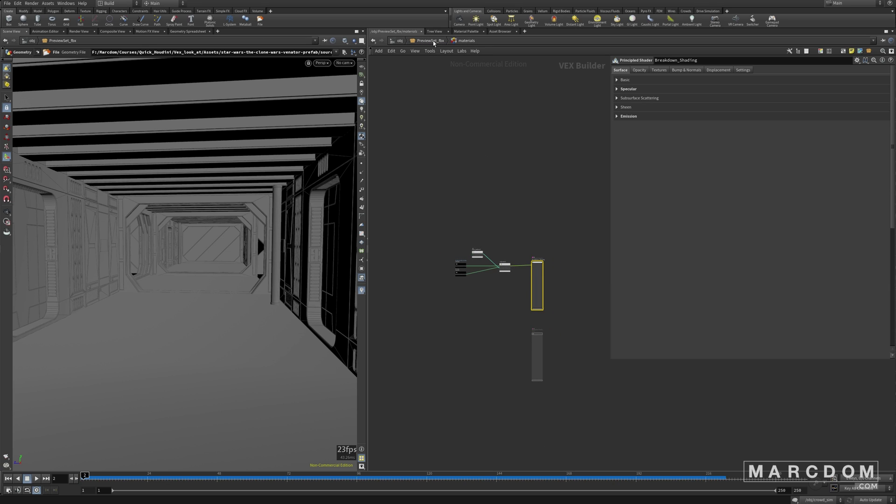
Go back up to the PreviewSet_fbx level and reopen its materials network.
{"action": "left_click", "coordinate": [461, 117]}
{"action": "key", "text": "u"}
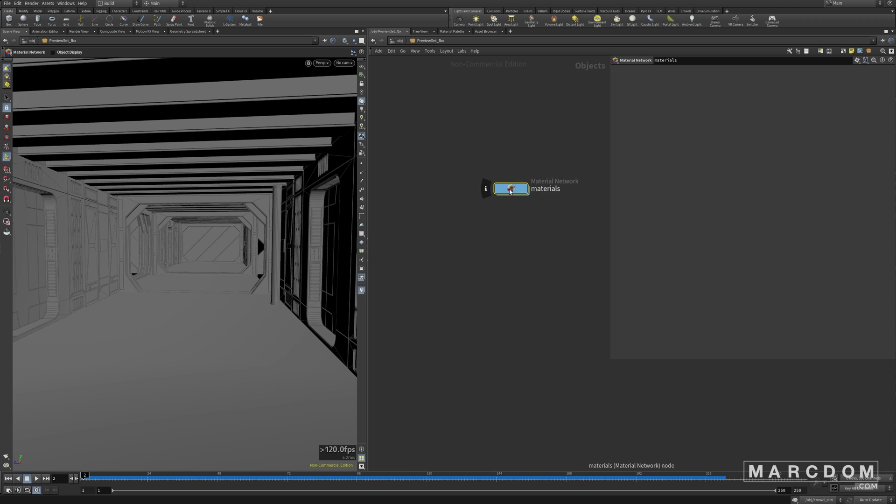
{"action": "double_click", "coordinate": [510, 191]}
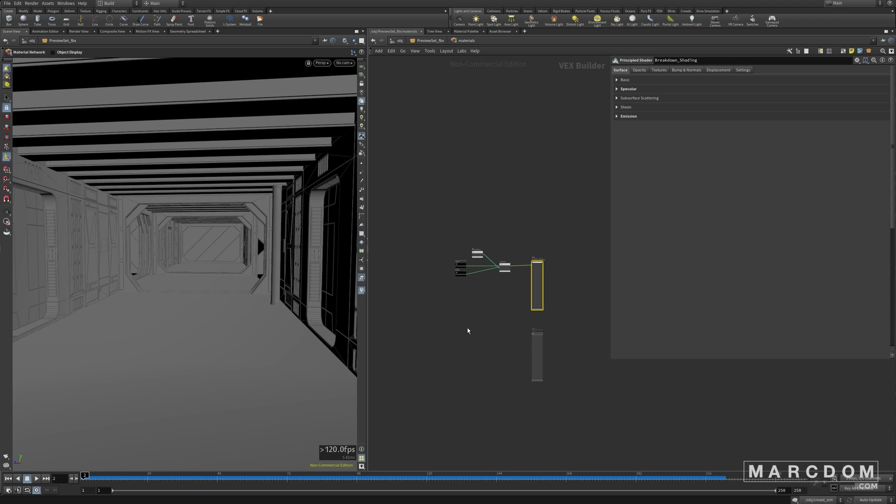
Survey the whole materials network and box around the large block of other shaders.
{"action": "scroll", "coordinate": [468, 324], "scroll_direction": "down", "scroll_amount": 8}
{"action": "middle_click_drag", "start_coordinate": [448, 356], "coordinate": [512, 305]}
{"action": "left_click_drag", "start_coordinate": [429, 211], "coordinate": [513, 405]}
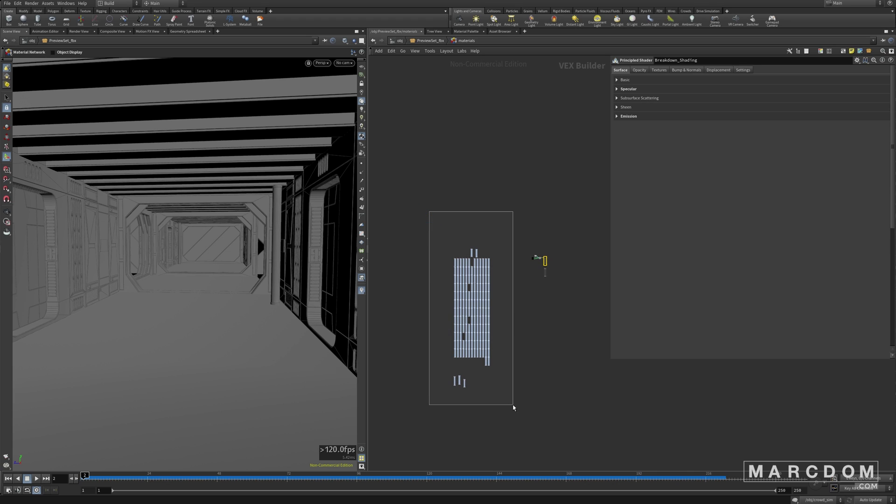
{"action": "left_click_drag", "start_coordinate": [513, 405], "coordinate": [457, 228]}
Select Breakdown_Shading together with the wire pattern, color mix and two constant nodes that feed it.
{"action": "middle_click_drag", "start_coordinate": [555, 323], "coordinate": [509, 333]}
{"action": "scroll", "coordinate": [489, 266], "scroll_direction": "up", "scroll_amount": 3}
{"action": "scroll", "coordinate": [490, 269], "scroll_direction": "up", "scroll_amount": 6}
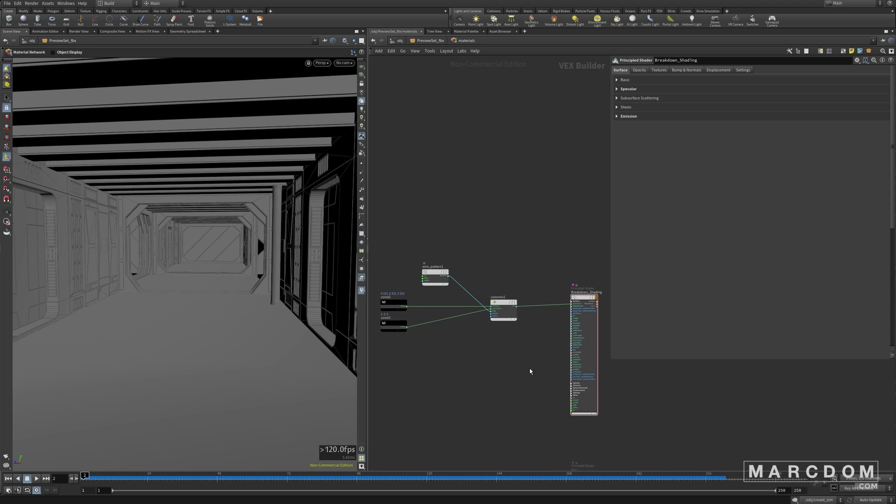
{"action": "left_click_drag", "start_coordinate": [391, 233], "coordinate": [599, 415]}
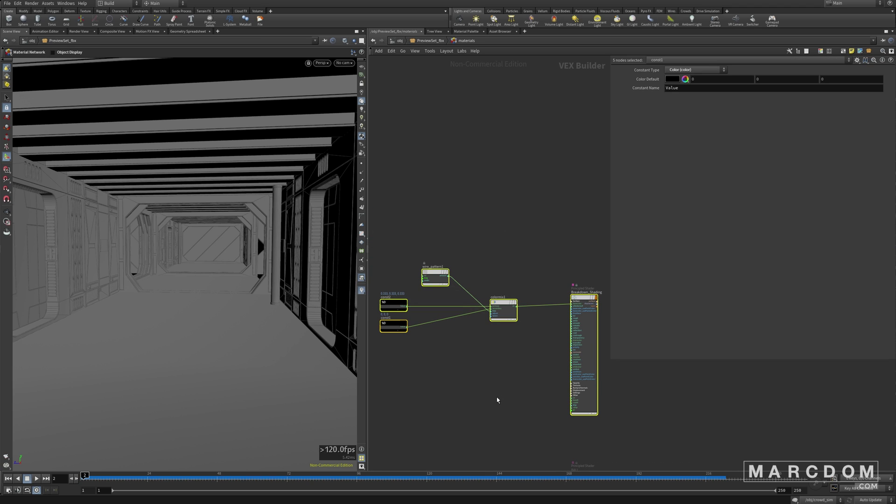
Select the Breakdown_Shading principled shader and examine its node and inputs up close.
{"action": "middle_click_drag", "start_coordinate": [500, 386], "coordinate": [478, 356]}
{"action": "left_click", "coordinate": [525, 245]}
{"action": "middle_click_drag", "start_coordinate": [542, 246], "coordinate": [475, 228]}
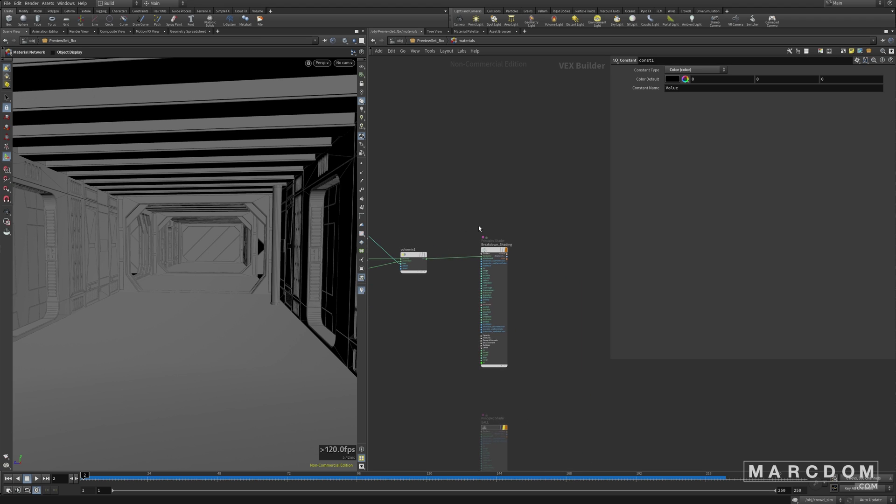
{"action": "scroll", "coordinate": [479, 233], "scroll_direction": "up", "scroll_amount": 5}
{"action": "left_click_drag", "start_coordinate": [520, 116], "coordinate": [481, 228]}
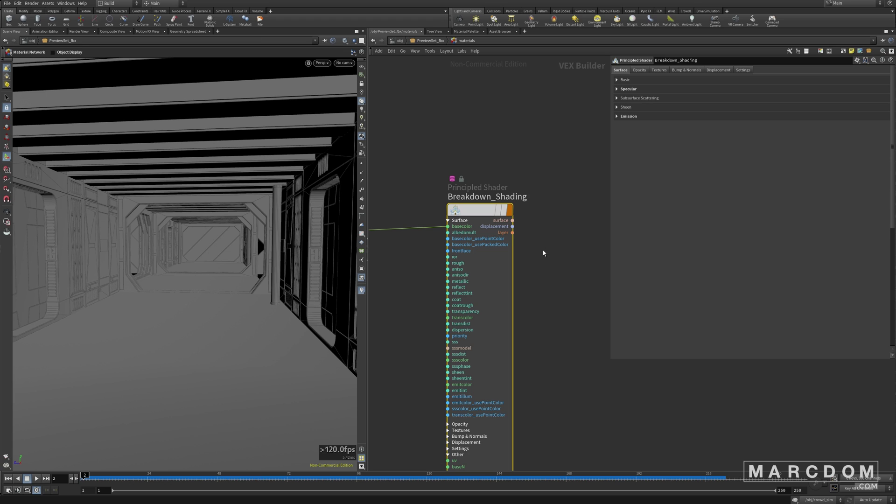
{"action": "left_click_drag", "start_coordinate": [554, 133], "coordinate": [487, 223]}
{"action": "mouse_move", "coordinate": [494, 211]}
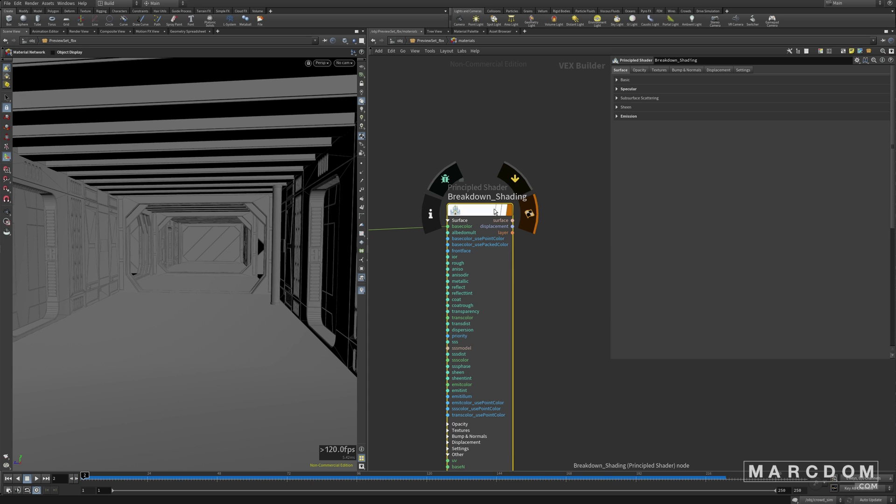
{"action": "middle_click_drag", "start_coordinate": [424, 280], "coordinate": [433, 282]}
{"action": "left_click_drag", "start_coordinate": [419, 189], "coordinate": [437, 268]}
{"action": "left_click_drag", "start_coordinate": [419, 190], "coordinate": [430, 245]}
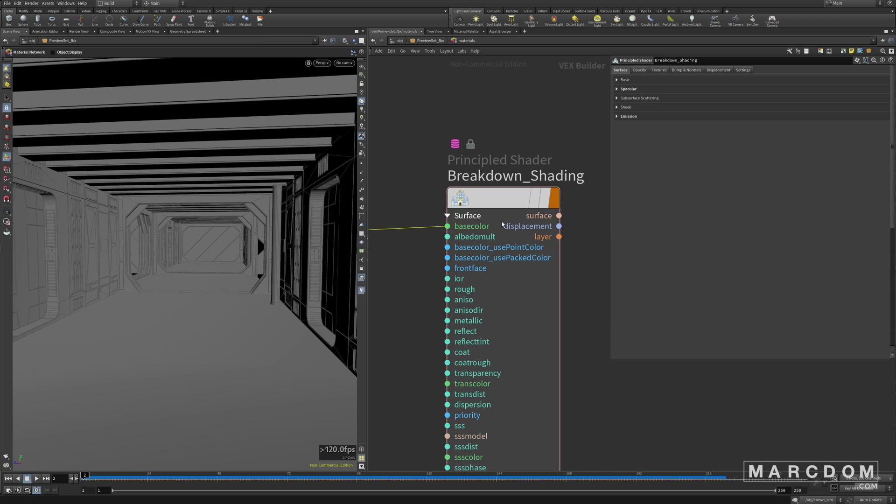
Trace the network back to the color inputs and select the two constant nodes const1 and const2.
{"action": "scroll", "coordinate": [433, 270], "scroll_direction": "down", "scroll_amount": 1}
{"action": "middle_click_drag", "start_coordinate": [408, 291], "coordinate": [554, 271]}
{"action": "scroll", "coordinate": [455, 304], "scroll_direction": "down", "scroll_amount": 3}
{"action": "middle_click_drag", "start_coordinate": [460, 307], "coordinate": [549, 304]}
{"action": "middle_click_drag", "start_coordinate": [488, 347], "coordinate": [456, 350]}
{"action": "scroll", "coordinate": [481, 329], "scroll_direction": "up", "scroll_amount": 3}
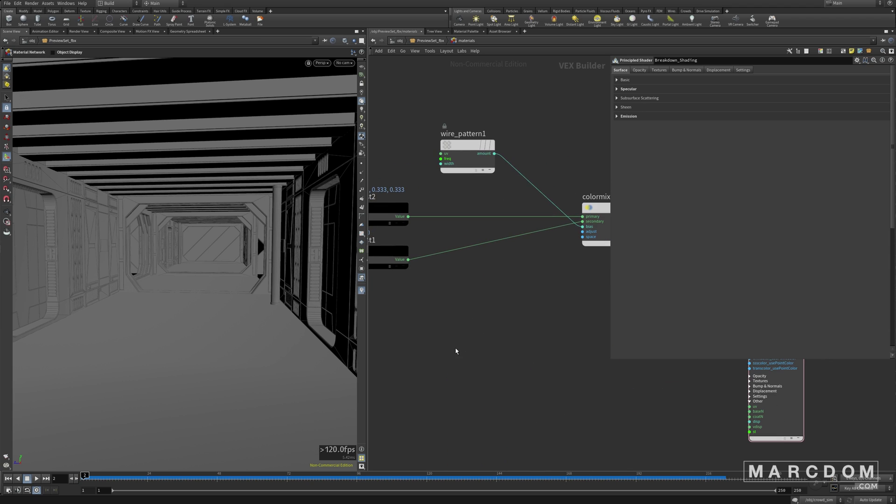
{"action": "scroll", "coordinate": [455, 350], "scroll_direction": "down", "scroll_amount": 2}
{"action": "left_click_drag", "start_coordinate": [382, 204], "coordinate": [416, 305]}
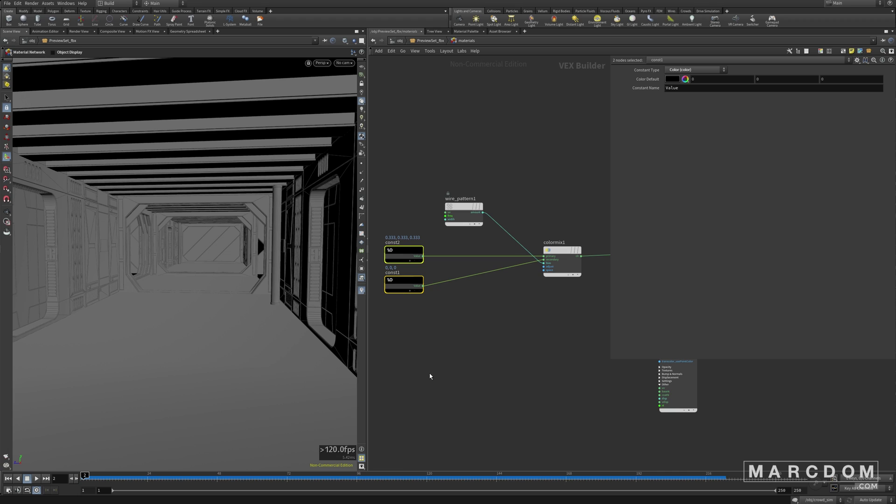
Select const2 alone and switch the viewport to the render view.
{"action": "left_click_drag", "start_coordinate": [379, 171], "coordinate": [423, 262]}
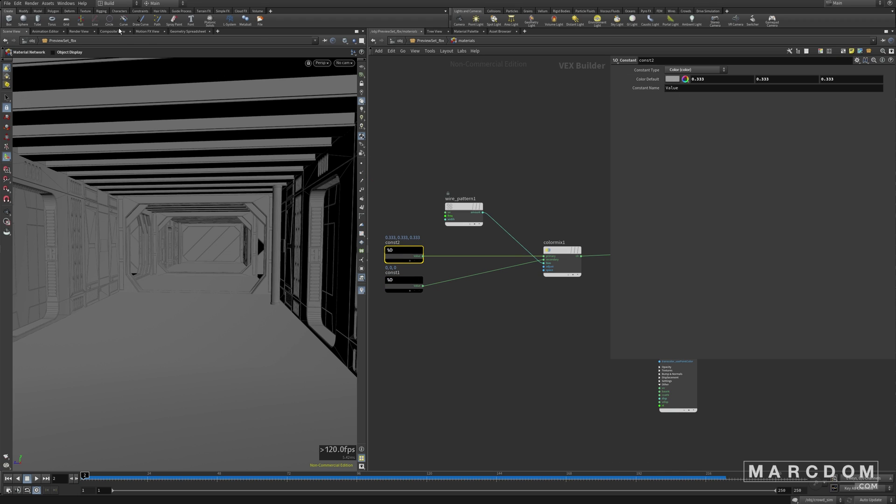
{"action": "left_click", "coordinate": [79, 31]}
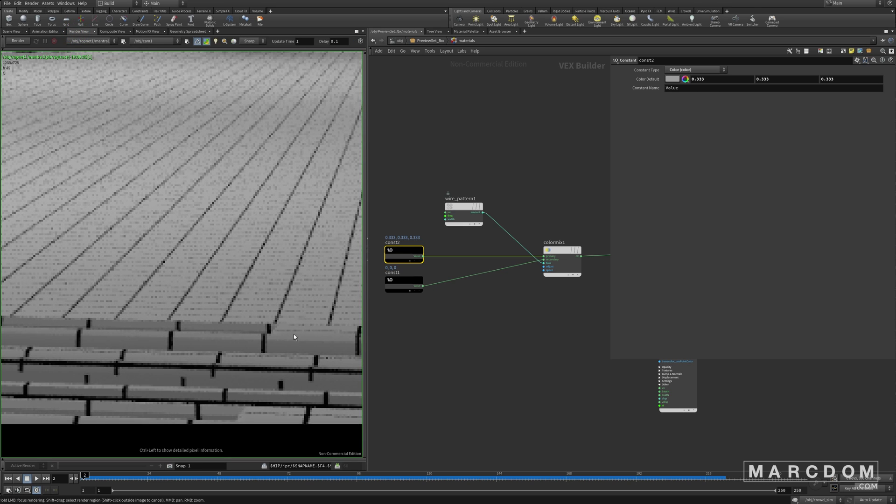
Try magenta as const1's default color, and set it back to black.
{"action": "left_click", "coordinate": [406, 280]}
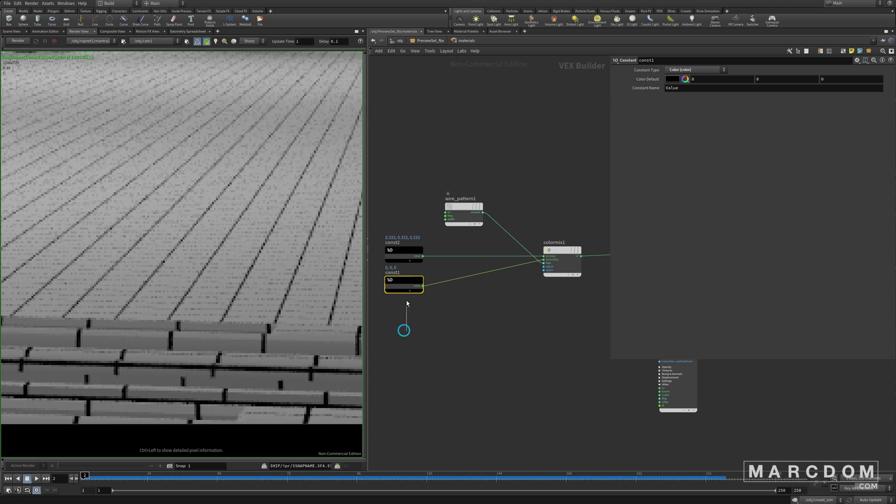
{"action": "left_click", "coordinate": [671, 80]}
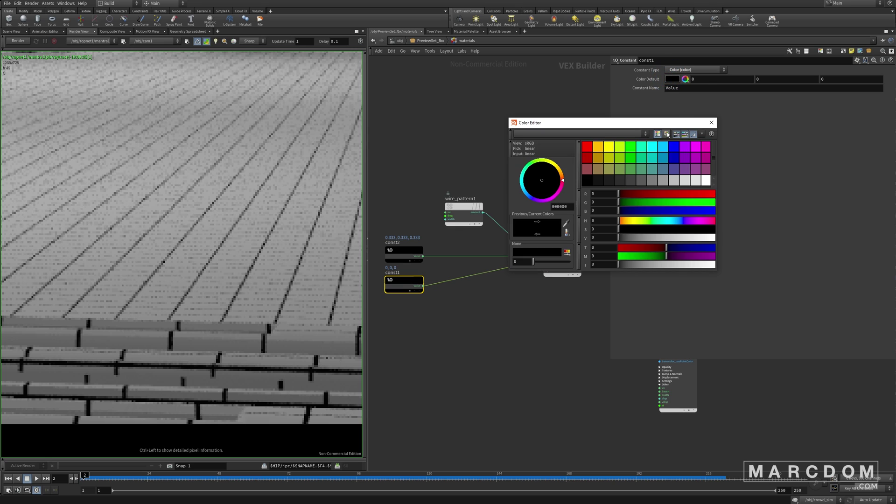
{"action": "left_click", "coordinate": [687, 147]}
{"action": "left_click", "coordinate": [695, 146]}
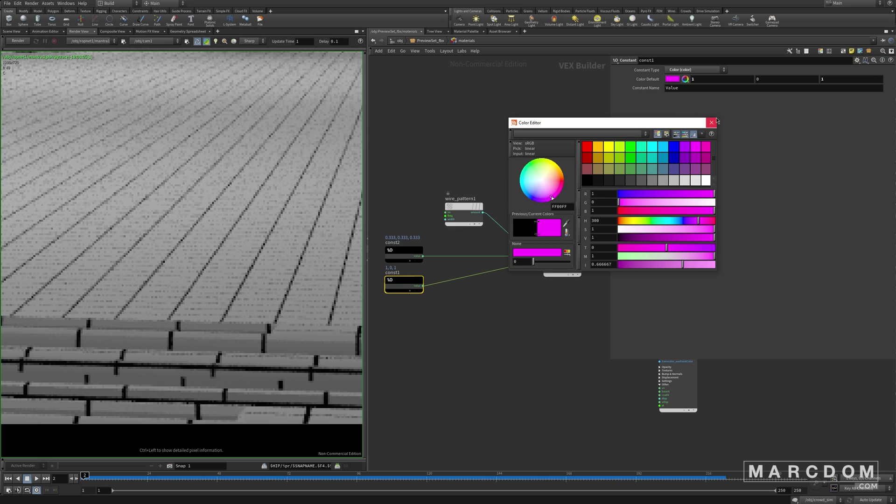
{"action": "left_click", "coordinate": [589, 181]}
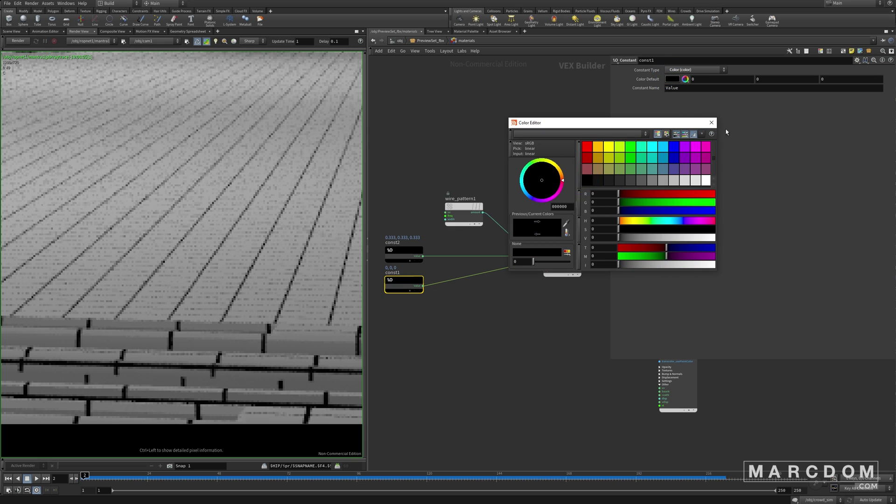
{"action": "left_click", "coordinate": [711, 122]}
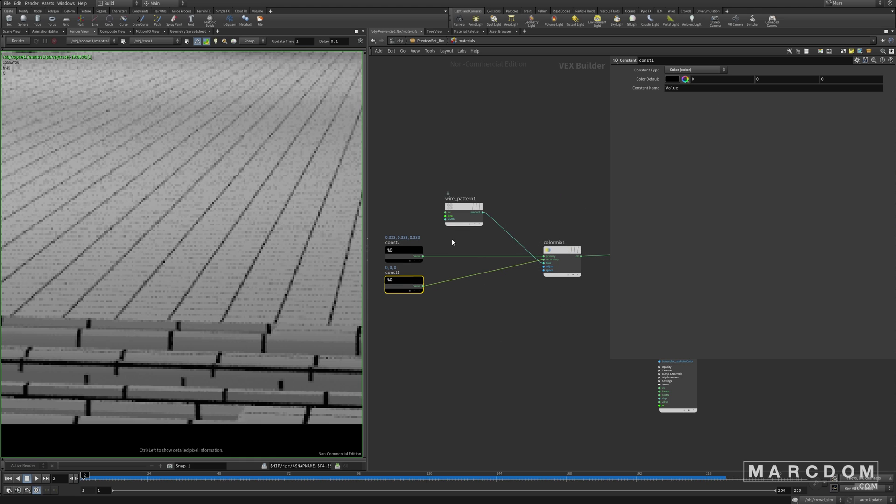
Inspect const2's default color in the color editor and close the editor.
{"action": "left_click", "coordinate": [401, 222]}
{"action": "left_click", "coordinate": [403, 252]}
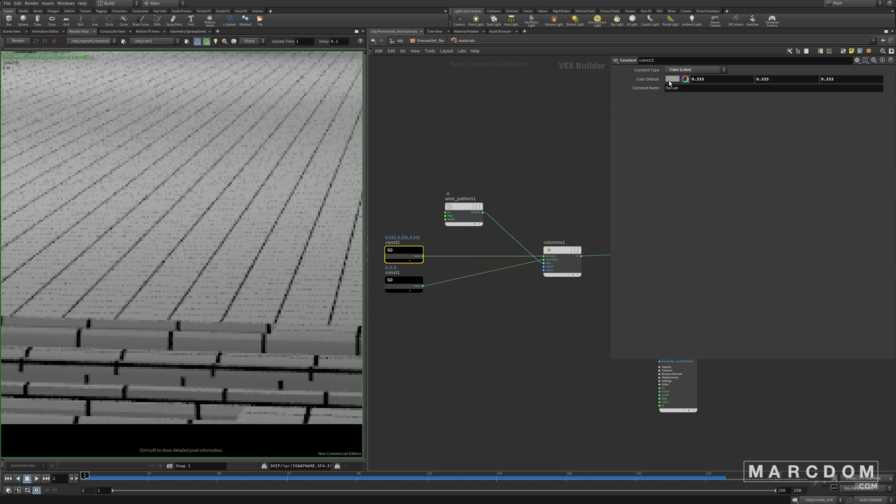
{"action": "left_click", "coordinate": [671, 80]}
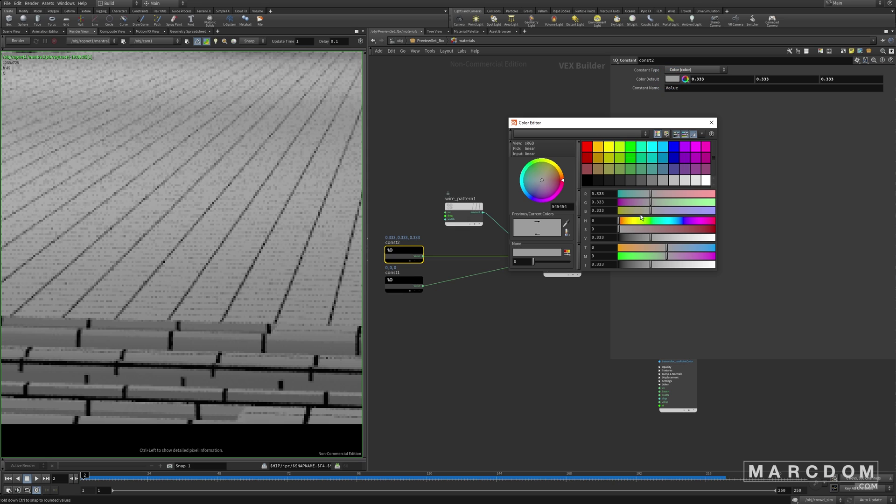
{"action": "left_click", "coordinate": [711, 123]}
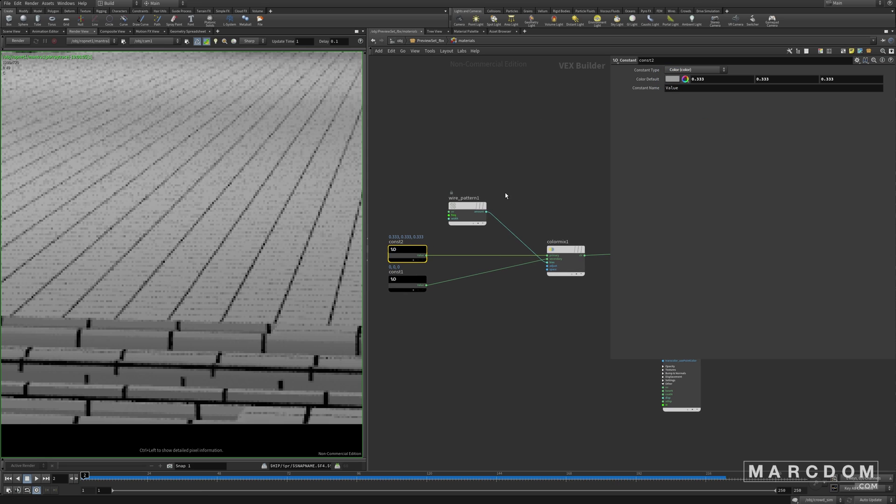
Add another Wire Pattern node above wire_pattern1 as a trial and delete it again.
{"action": "left_click_drag", "start_coordinate": [450, 152], "coordinate": [493, 215]}
{"action": "left_click", "coordinate": [480, 172]}
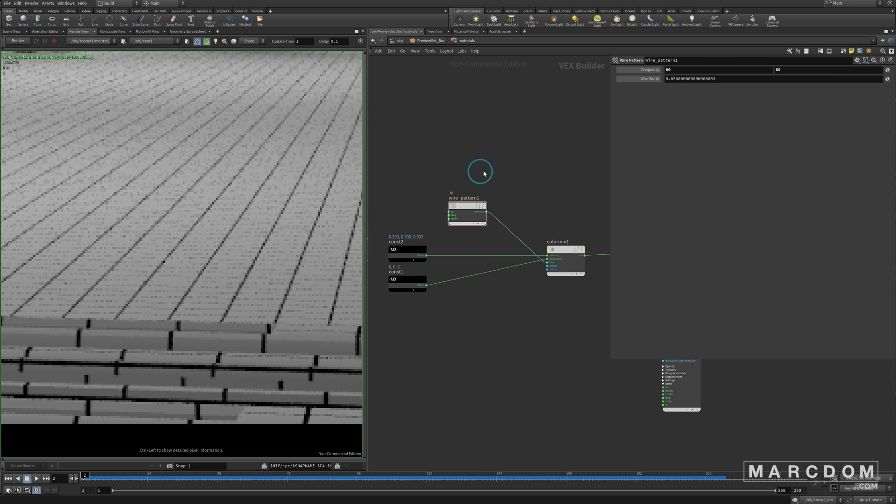
{"action": "key", "text": "Tab"}
{"action": "type", "text": "wire"}
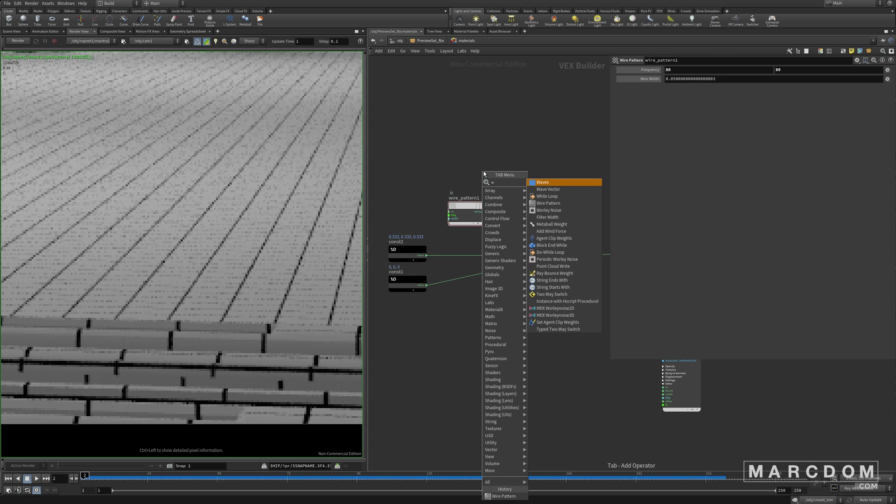
{"action": "key", "text": "Return"}
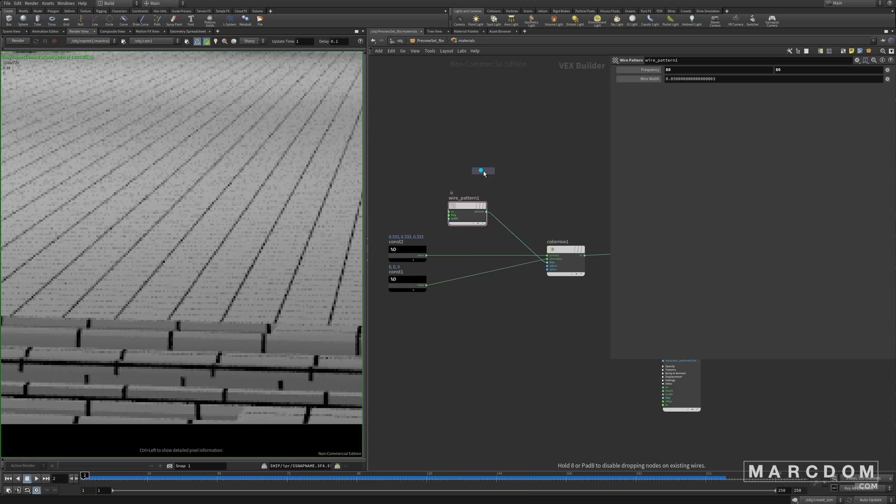
{"action": "left_click", "coordinate": [483, 174]}
{"action": "left_click_drag", "start_coordinate": [477, 166], "coordinate": [451, 122]}
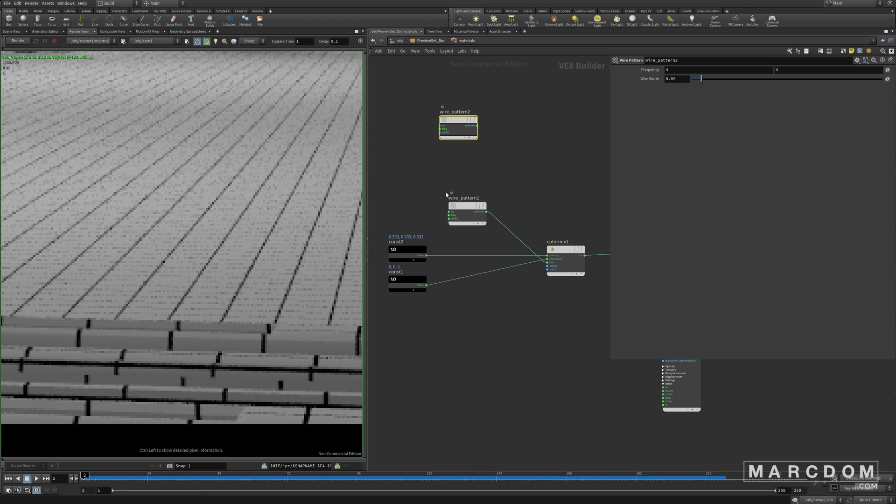
{"action": "key", "text": "Delete"}
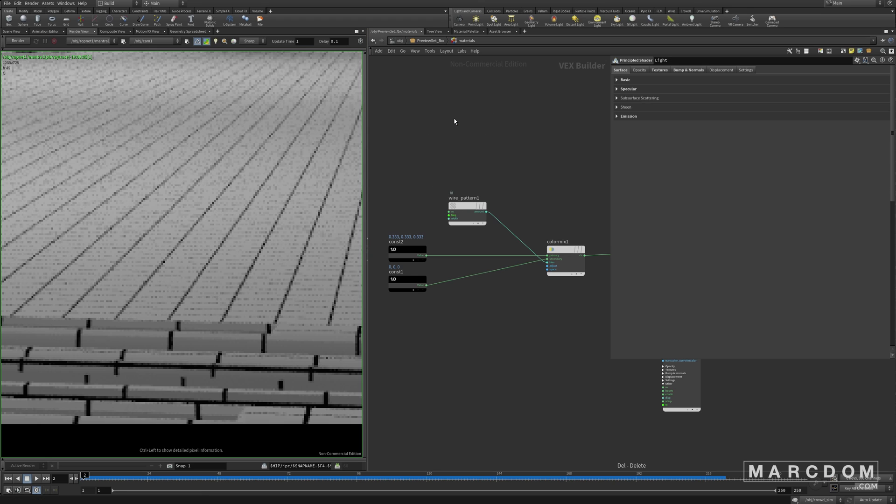
Show the parameters of wire_pattern1 and of the colormix1 node.
{"action": "left_click", "coordinate": [475, 216]}
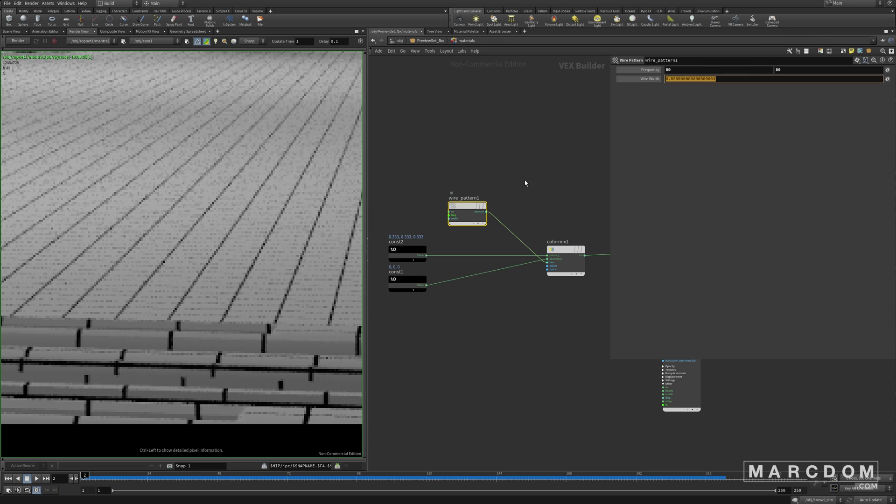
{"action": "scroll", "coordinate": [563, 178], "scroll_direction": "up", "scroll_amount": 5}
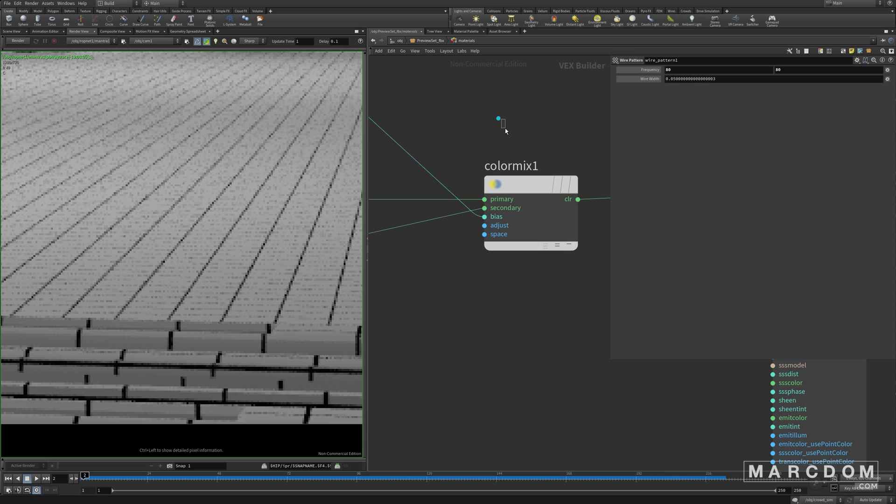
{"action": "left_click", "coordinate": [528, 185]}
{"action": "scroll", "coordinate": [517, 261], "scroll_direction": "down", "scroll_amount": 3}
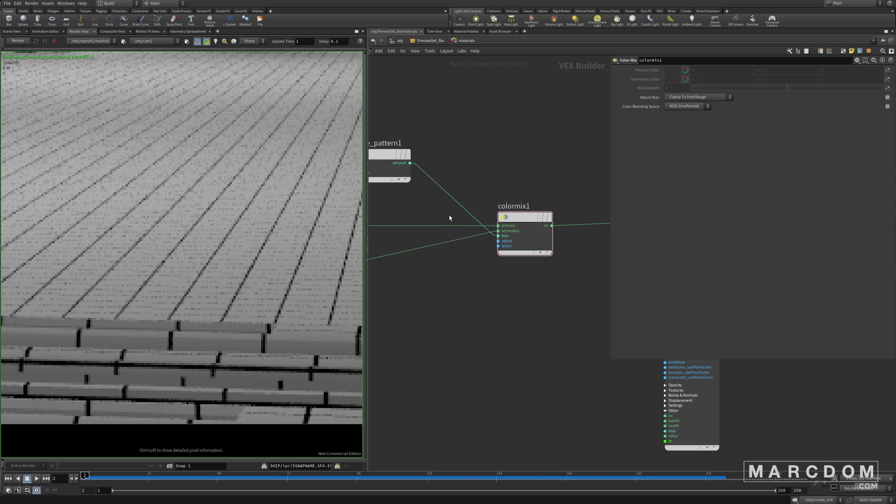
Examine how const2, const1 and wire_pattern1 feed the primary, secondary and bias inputs of colormix1.
{"action": "middle_click_drag", "start_coordinate": [452, 216], "coordinate": [505, 223]}
{"action": "left_click", "coordinate": [404, 217]}
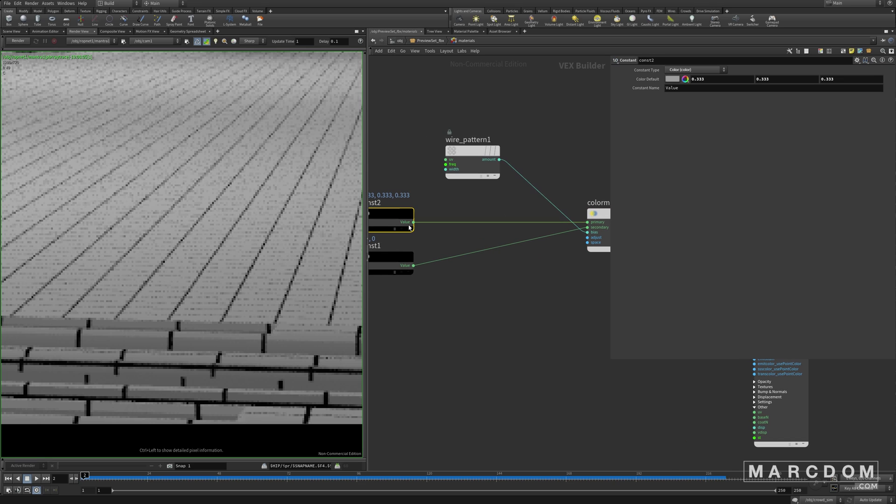
{"action": "middle_click_drag", "start_coordinate": [508, 204], "coordinate": [421, 188]}
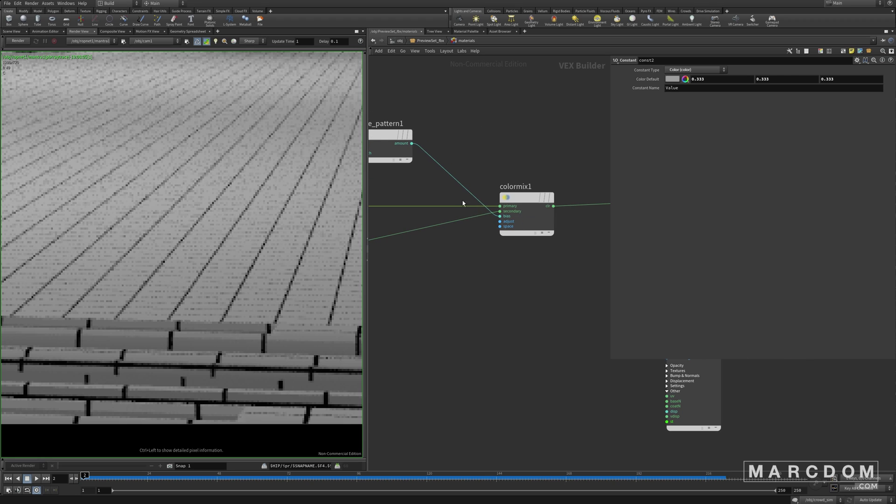
{"action": "middle_click_drag", "start_coordinate": [470, 267], "coordinate": [530, 274]}
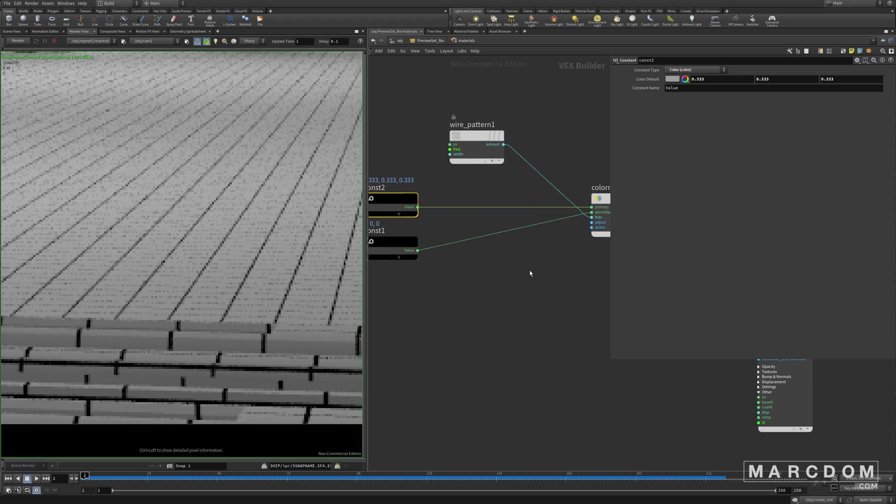
{"action": "middle_click_drag", "start_coordinate": [437, 290], "coordinate": [527, 272]}
{"action": "left_click", "coordinate": [466, 233]}
{"action": "middle_click_drag", "start_coordinate": [553, 317], "coordinate": [480, 319]}
{"action": "middle_click_drag", "start_coordinate": [600, 268], "coordinate": [474, 316]}
{"action": "scroll", "coordinate": [559, 243], "scroll_direction": "up", "scroll_amount": 2}
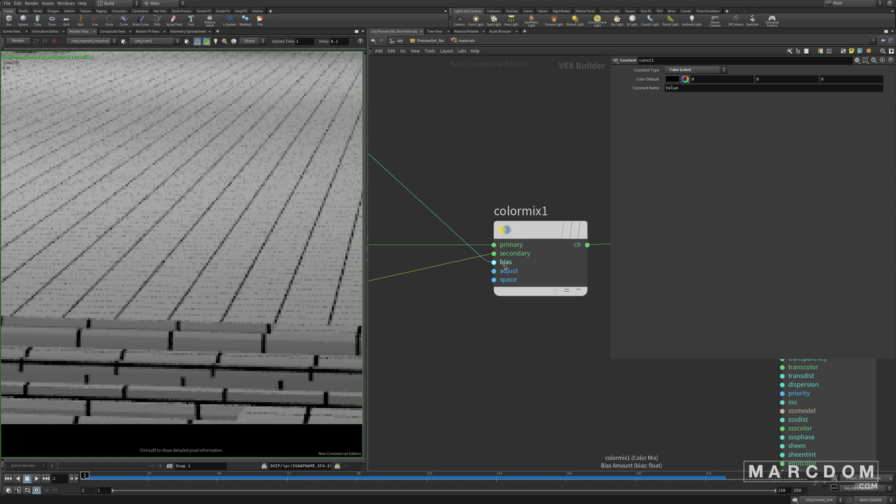
{"action": "scroll", "coordinate": [472, 195], "scroll_direction": "down", "scroll_amount": 3}
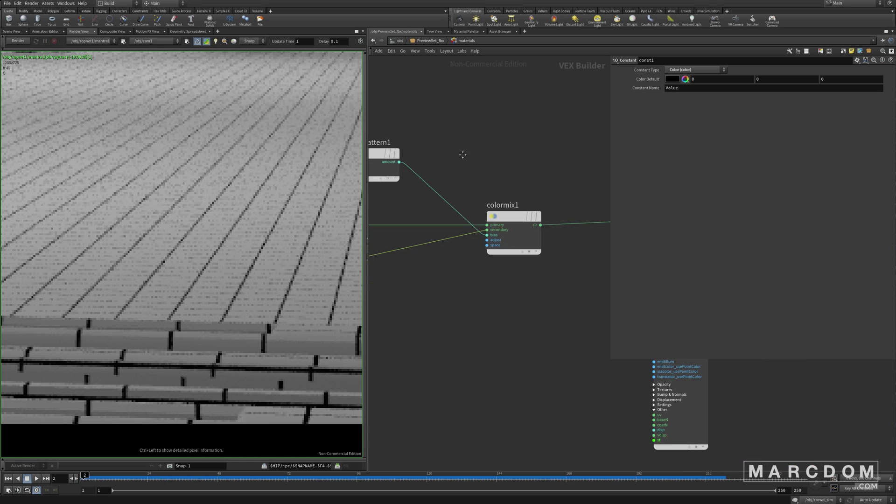
{"action": "middle_click_drag", "start_coordinate": [422, 104], "coordinate": [471, 134]}
{"action": "left_click", "coordinate": [419, 183]}
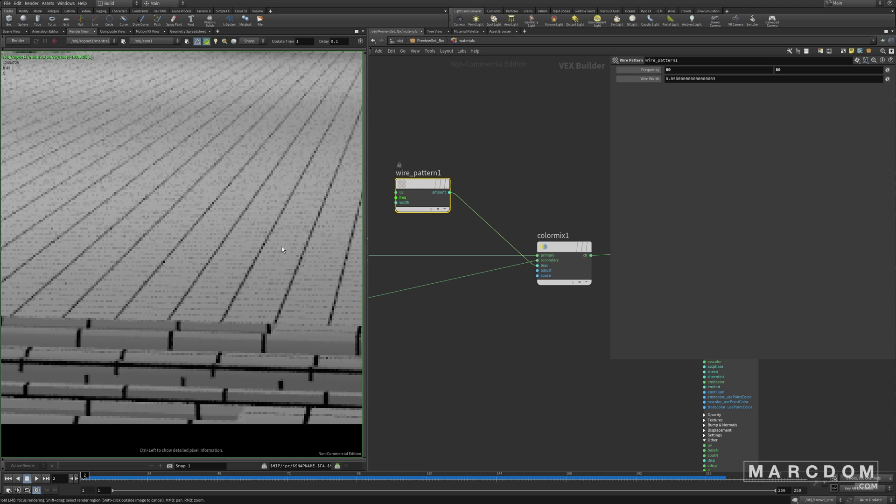
Copy the whole breakdown shader network, from the wire pattern and constants through colormix1 to Breakdown_Shading.
{"action": "scroll", "coordinate": [517, 185], "scroll_direction": "down", "scroll_amount": 3}
{"action": "middle_click_drag", "start_coordinate": [526, 175], "coordinate": [542, 167]}
{"action": "left_click_drag", "start_coordinate": [399, 125], "coordinate": [602, 243]}
{"action": "key", "text": "ctrl+c"}
{"action": "left_click", "coordinate": [482, 282]}
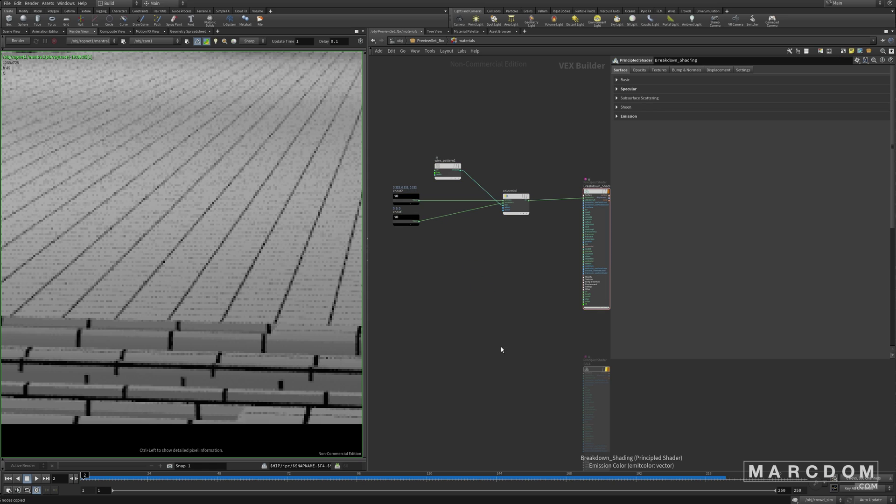
Select Breakdown_Shading and expand its Specular surface settings.
{"action": "scroll", "coordinate": [522, 286], "scroll_direction": "down", "scroll_amount": 2}
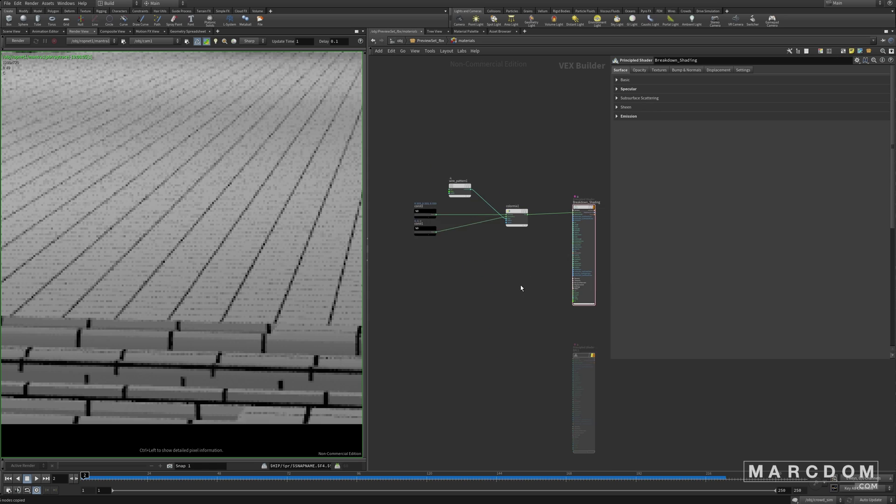
{"action": "middle_click_drag", "start_coordinate": [521, 286], "coordinate": [493, 299]}
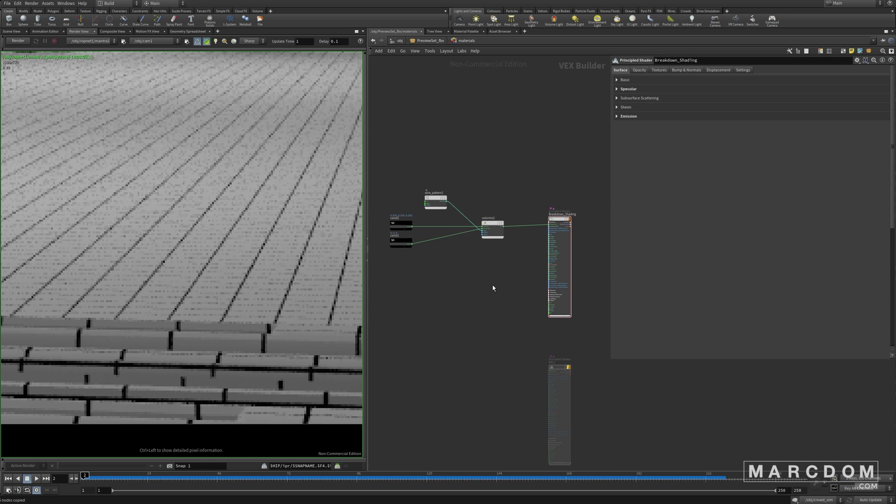
{"action": "left_click_drag", "start_coordinate": [533, 174], "coordinate": [580, 318]}
{"action": "left_click", "coordinate": [651, 90]}
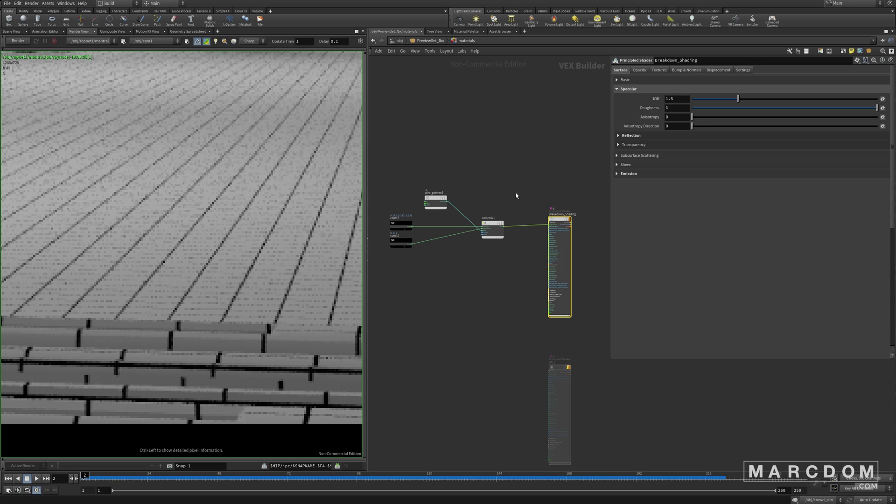
Go back up from the materials network to the obj level.
{"action": "key", "text": "u"}
{"action": "key", "text": "u"}
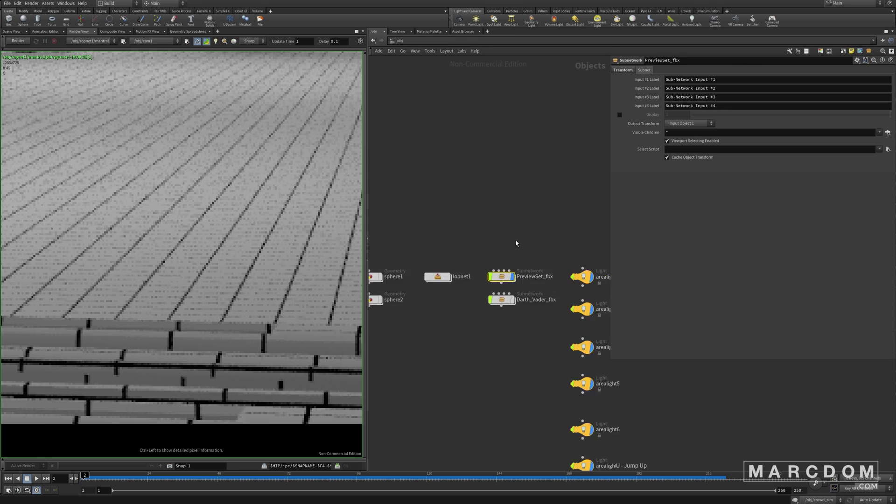
Select all six area lights at the obj level.
{"action": "middle_click_drag", "start_coordinate": [480, 307], "coordinate": [452, 270]}
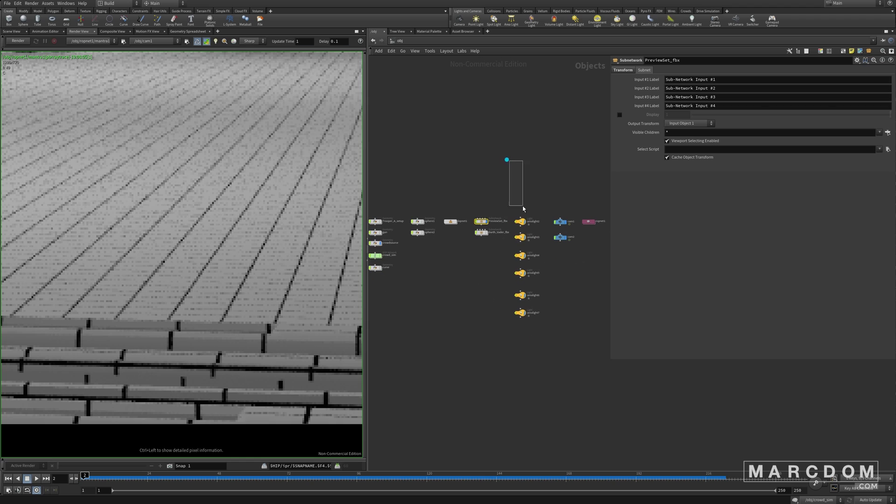
{"action": "left_click_drag", "start_coordinate": [510, 159], "coordinate": [543, 350]}
{"action": "scroll", "coordinate": [201, 147], "scroll_direction": "down", "scroll_amount": 3}
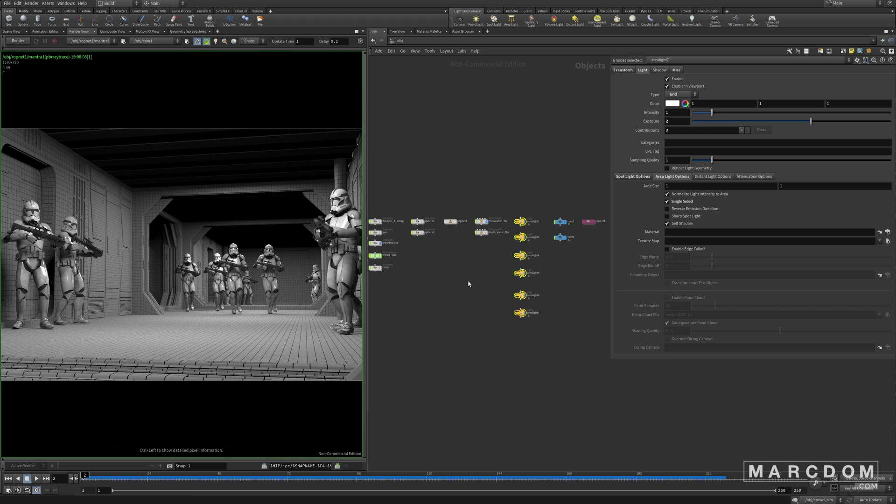
Enter the lopnet1 network and display its stage in the scene viewport.
{"action": "scroll", "coordinate": [451, 229], "scroll_direction": "up", "scroll_amount": 2}
{"action": "scroll", "coordinate": [452, 228], "scroll_direction": "up", "scroll_amount": 2}
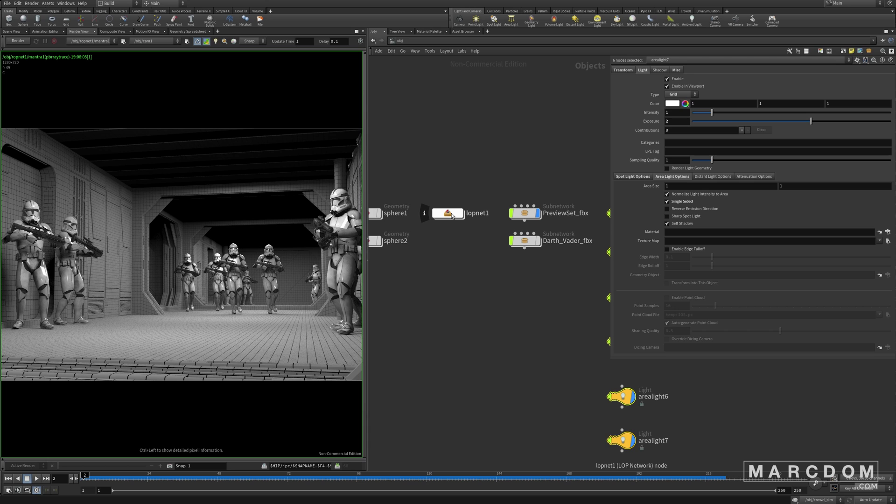
{"action": "double_click", "coordinate": [451, 215]}
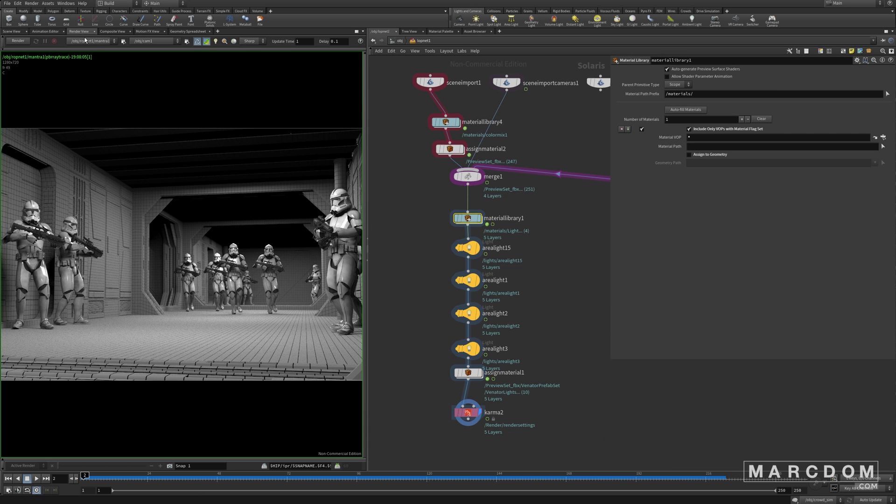
{"action": "left_click", "coordinate": [12, 32]}
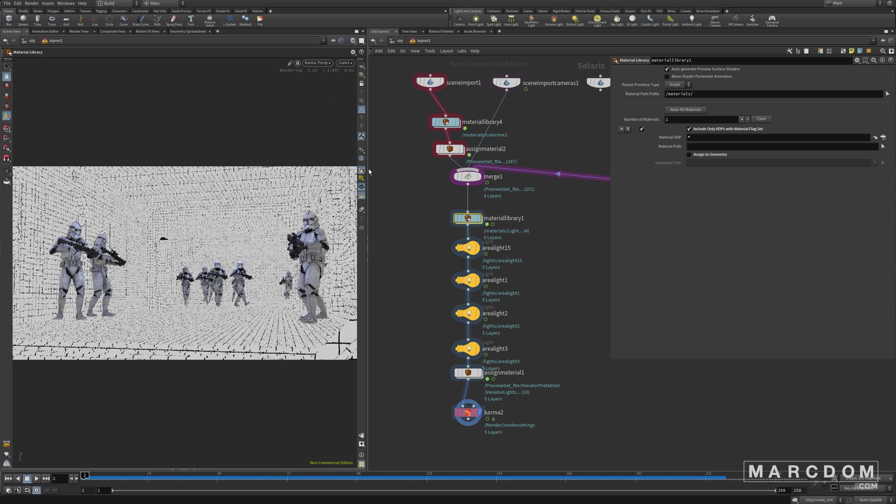
Switch the viewport renderer to Houdini GL and look through cam2.
{"action": "left_click", "coordinate": [317, 63]}
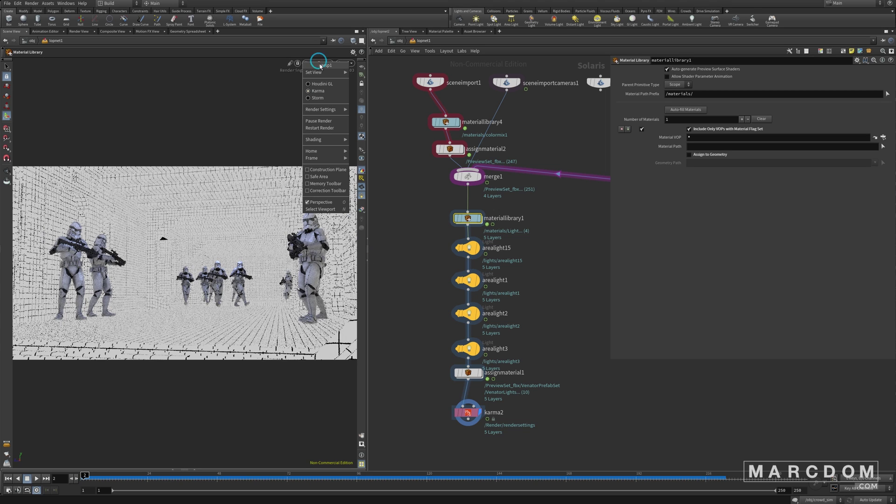
{"action": "left_click", "coordinate": [322, 91]}
{"action": "left_click_drag", "start_coordinate": [249, 261], "coordinate": [279, 308], "text": "alt"}
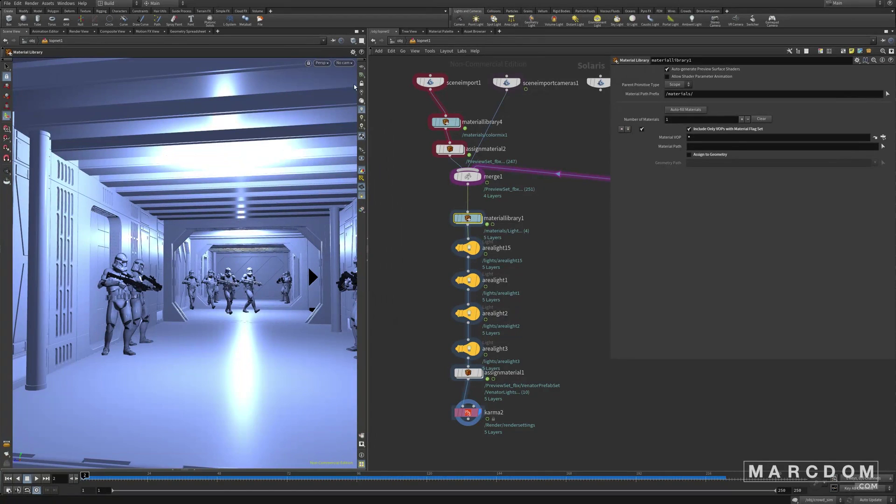
{"action": "left_click", "coordinate": [345, 62]}
{"action": "left_click", "coordinate": [351, 87]}
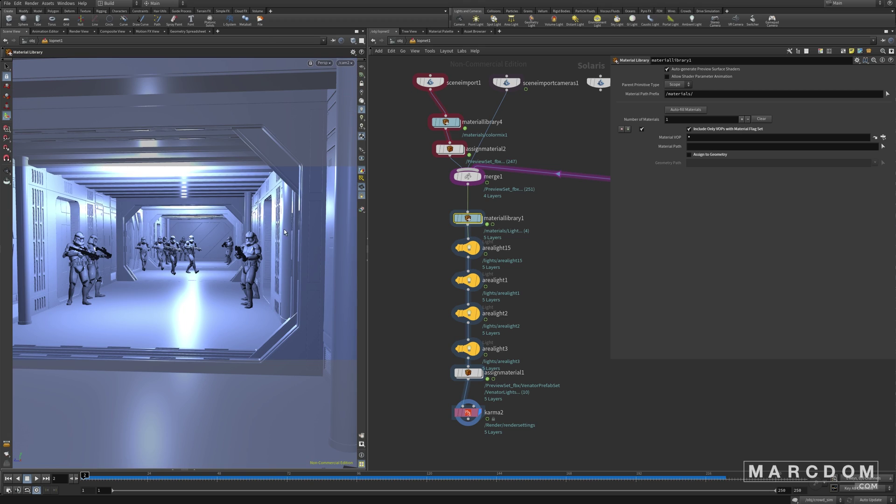
Examine the material path of materiallibrary4 and the wireframe shader network inside it, and return to lopnet1.
{"action": "scroll", "coordinate": [554, 230], "scroll_direction": "down", "scroll_amount": 2}
{"action": "middle_click_drag", "start_coordinate": [555, 230], "coordinate": [511, 216]}
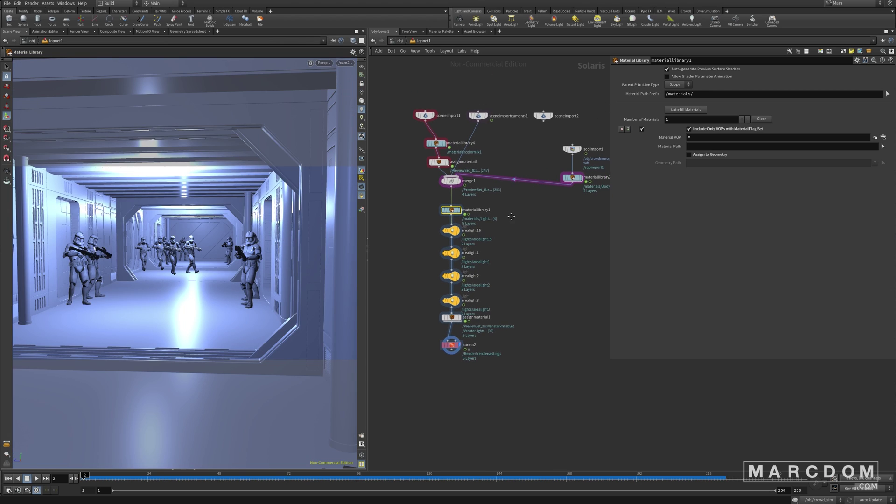
{"action": "left_click_drag", "start_coordinate": [417, 88], "coordinate": [396, 148]}
{"action": "left_click", "coordinate": [435, 143]}
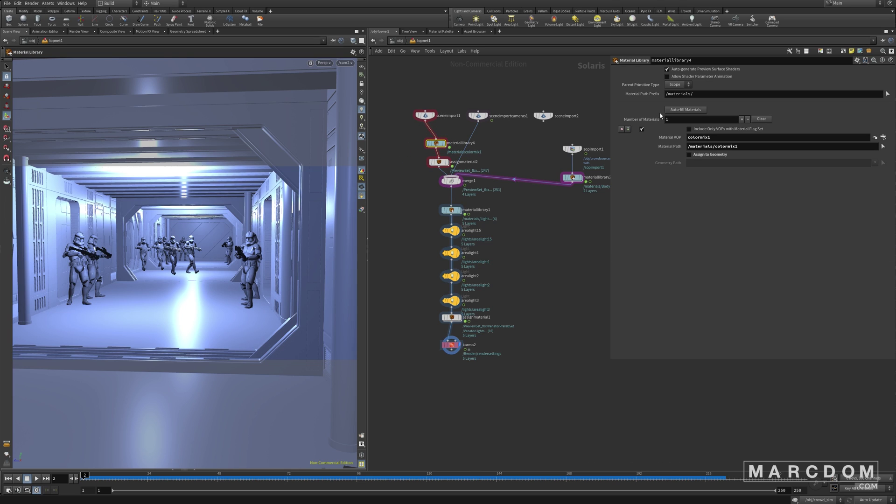
{"action": "triple_click", "coordinate": [751, 144]}
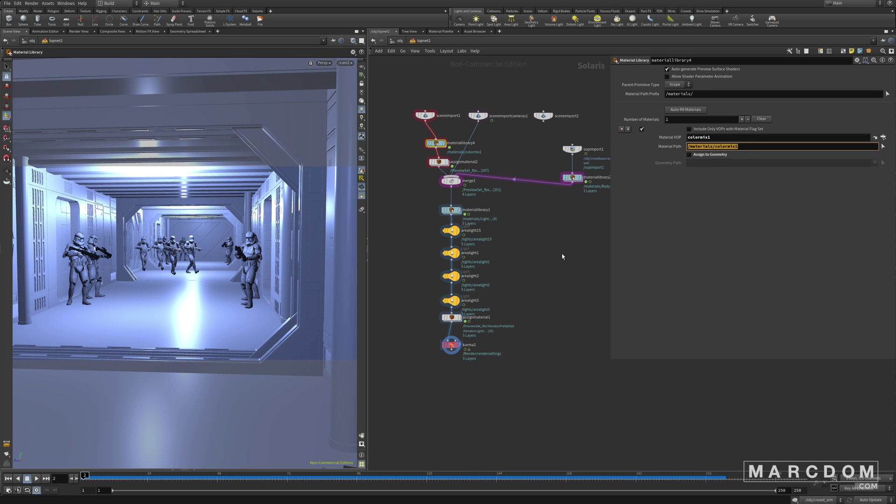
{"action": "double_click", "coordinate": [435, 144]}
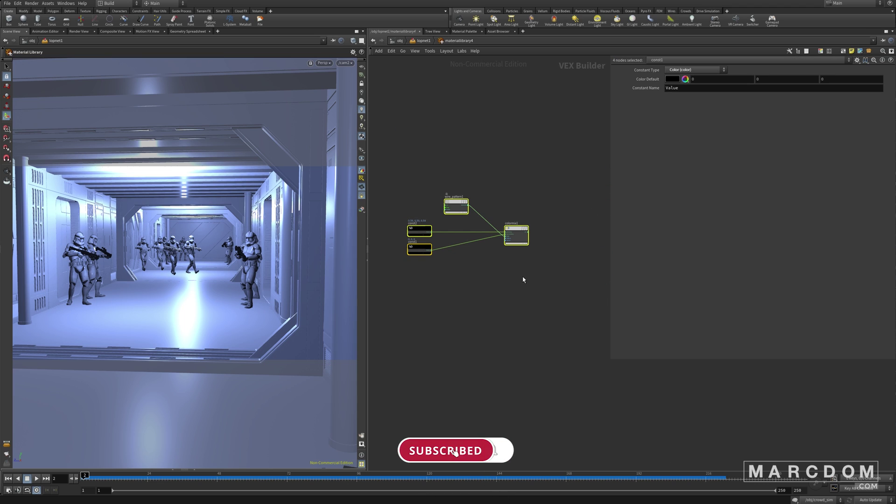
{"action": "key", "text": "u"}
Select assignmaterial2 and check which primitives and material path it uses for the environment.
{"action": "left_click", "coordinate": [440, 162]}
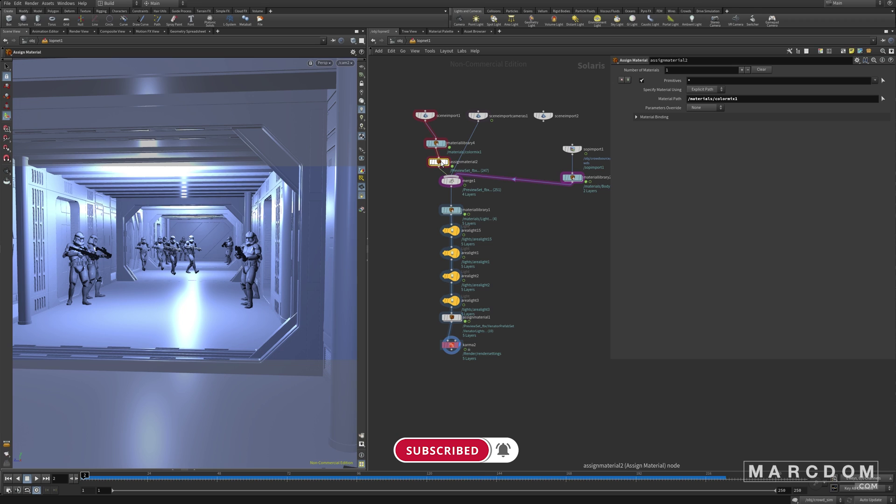
{"action": "scroll", "coordinate": [441, 163], "scroll_direction": "up", "scroll_amount": 4}
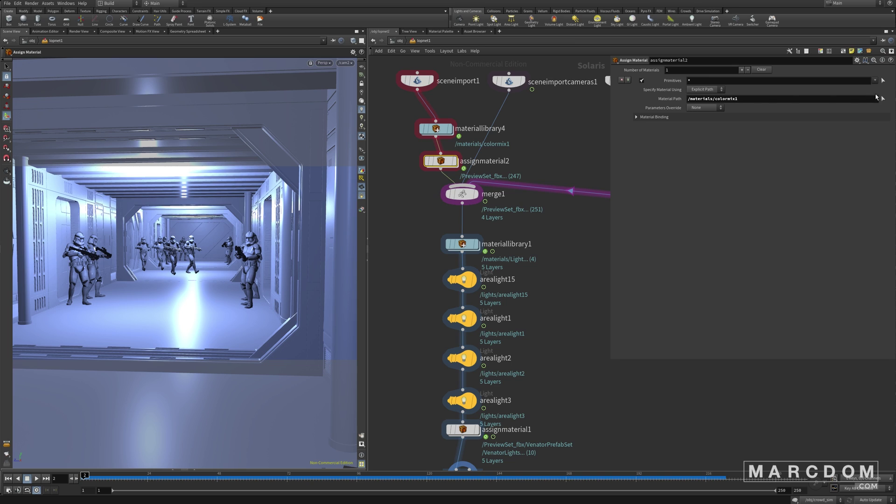
{"action": "scroll", "coordinate": [508, 268], "scroll_direction": "down", "scroll_amount": 3}
{"action": "middle_click_drag", "start_coordinate": [526, 277], "coordinate": [465, 262]}
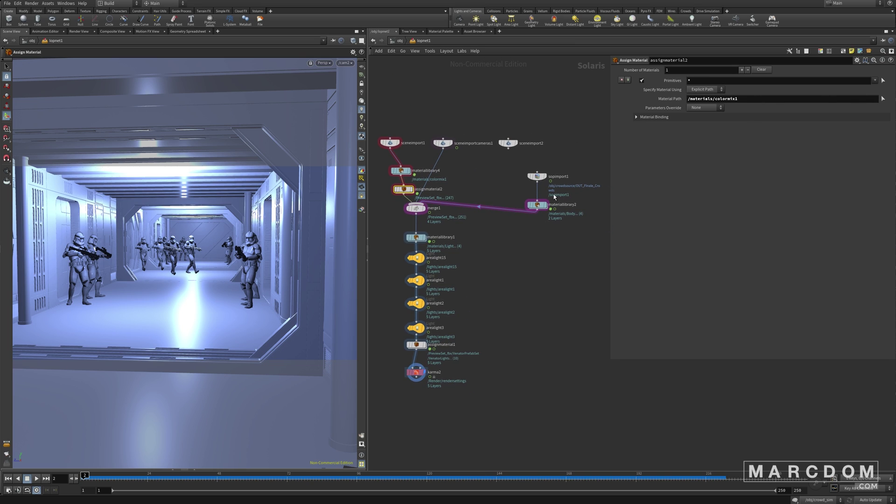
Select sopimport1 in the crowd branch and check the SOP path it imports.
{"action": "left_click_drag", "start_coordinate": [504, 164], "coordinate": [563, 227]}
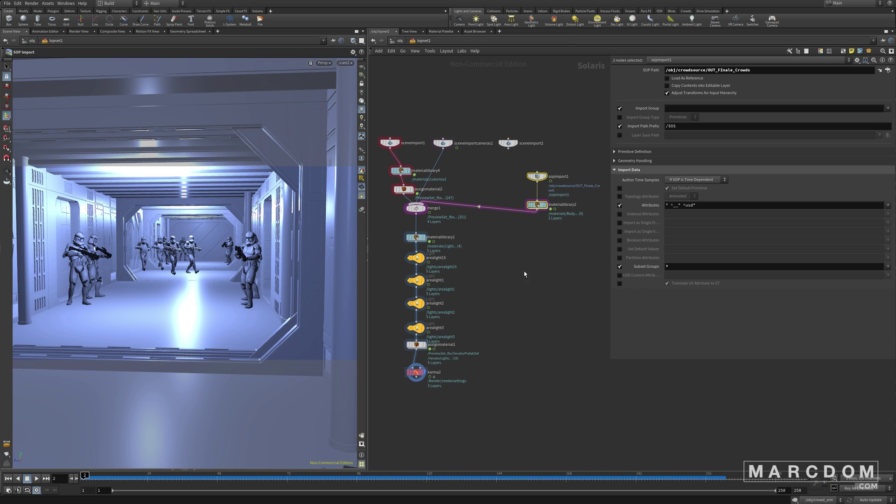
{"action": "left_click", "coordinate": [506, 166]}
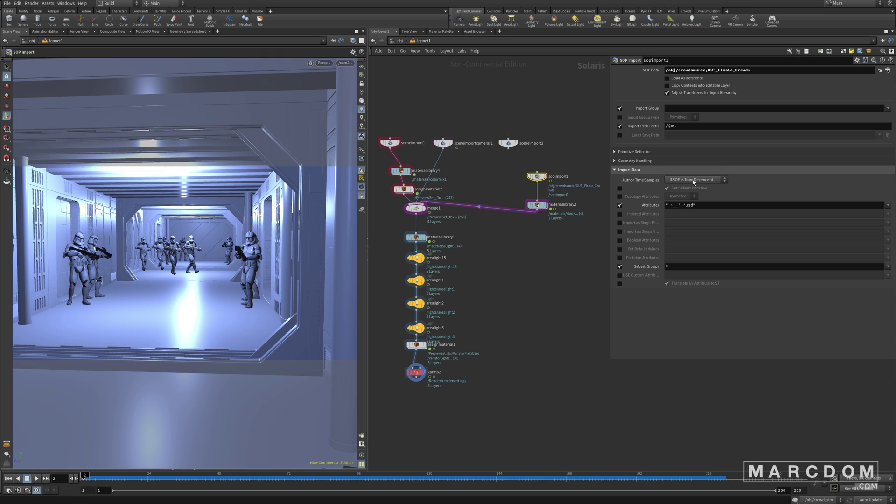
{"action": "left_click_drag", "start_coordinate": [757, 71], "coordinate": [703, 77]}
{"action": "left_click", "coordinate": [513, 235]}
Review the chain below merge1 and select karma2 to show its render settings.
{"action": "middle_click_drag", "start_coordinate": [498, 296], "coordinate": [515, 258]}
{"action": "left_click_drag", "start_coordinate": [406, 215], "coordinate": [441, 310]}
{"action": "left_click", "coordinate": [436, 338]}
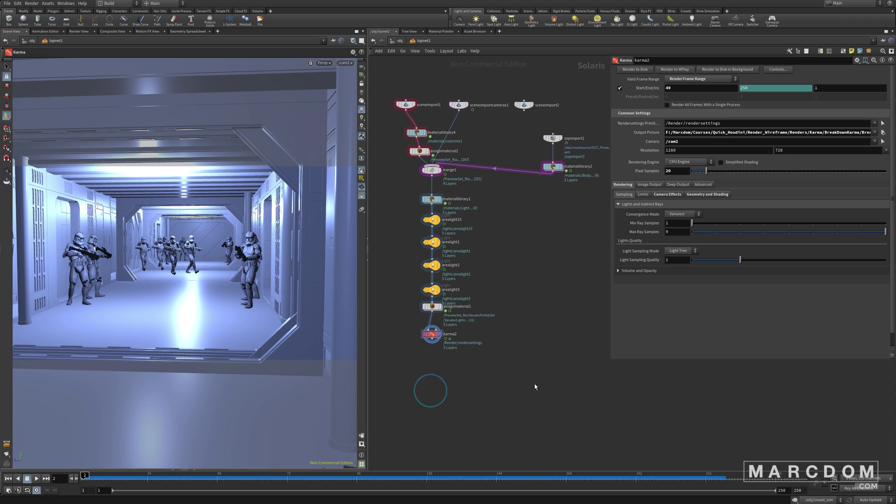
Switch the viewport renderer to Karma and widen the scene view pane.
{"action": "left_click", "coordinate": [323, 62]}
{"action": "left_click", "coordinate": [334, 99]}
{"action": "right_click_drag", "start_coordinate": [122, 252], "coordinate": [366, 247], "text": "alt"}
{"action": "left_click_drag", "start_coordinate": [367, 250], "coordinate": [452, 249]}
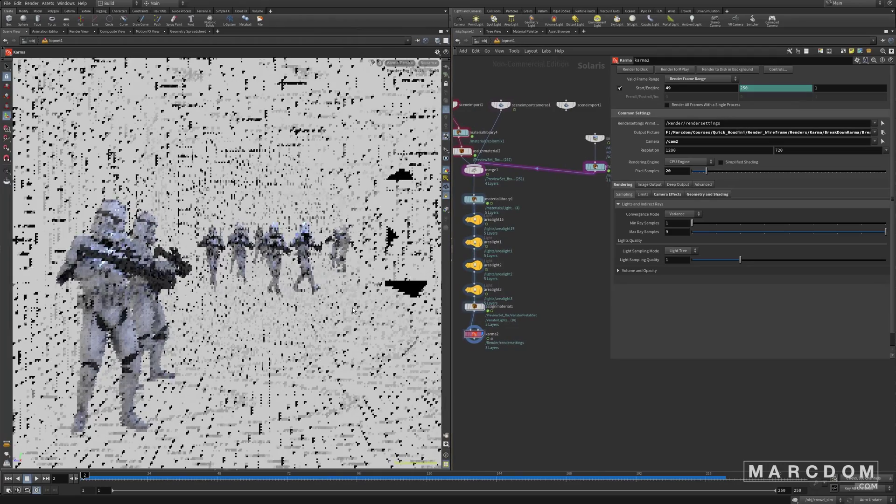
Reframe the Karma preview to examine the stormtroopers in the wireframe corridor.
{"action": "middle_click_drag", "start_coordinate": [339, 303], "coordinate": [325, 310], "text": "alt"}
{"action": "left_click_drag", "start_coordinate": [309, 308], "coordinate": [236, 335], "text": "alt"}
{"action": "middle_click_drag", "start_coordinate": [236, 335], "coordinate": [326, 301], "text": "alt"}
{"action": "right_click_drag", "start_coordinate": [327, 298], "coordinate": [405, 379], "text": "alt"}
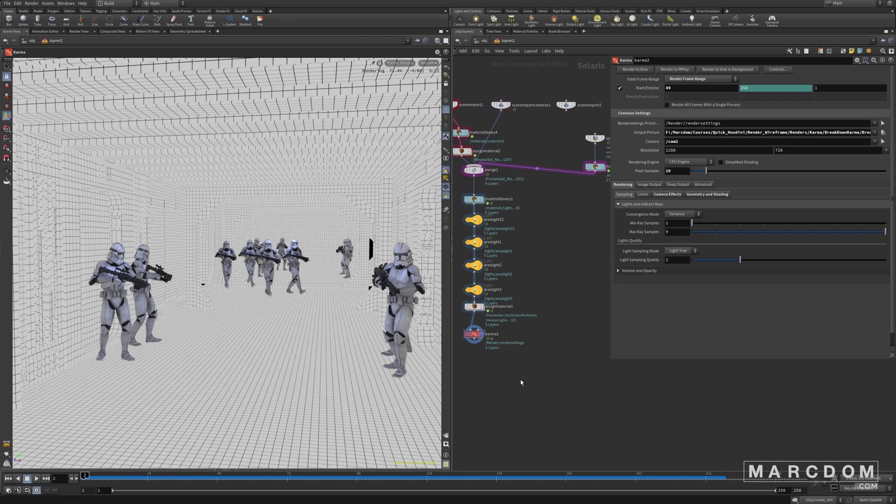
{"action": "left_click_drag", "start_coordinate": [540, 372], "coordinate": [466, 328]}
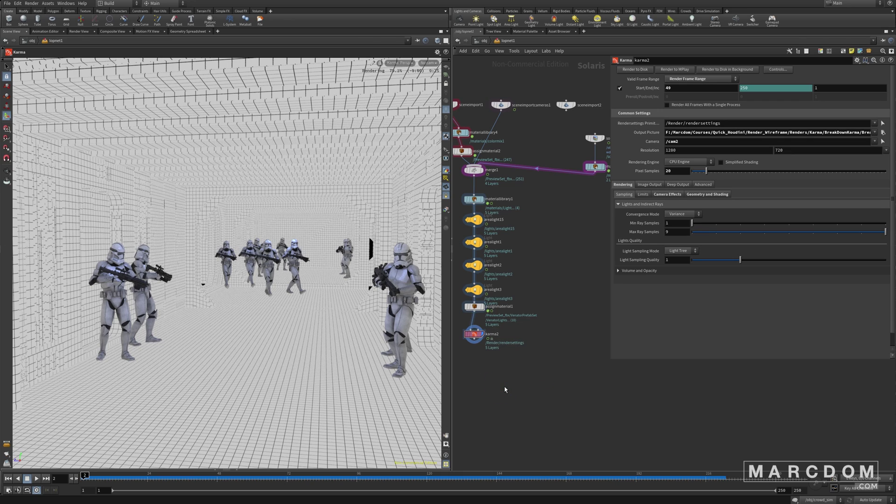